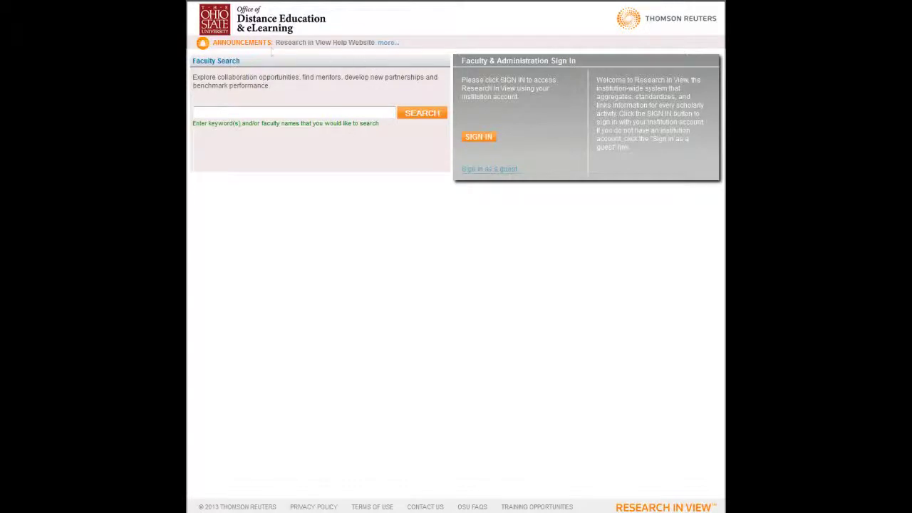
- Read the full list of announcements, then dismiss them
left_click(383, 44)
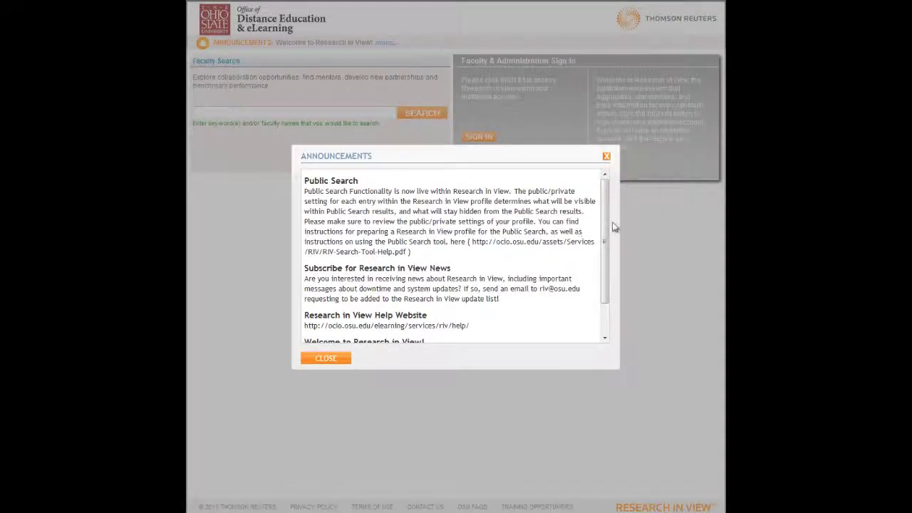
mouse_move(606, 215)
left_mouse_down()
mouse_move(608, 271)
mouse_move(607, 210)
left_mouse_up()
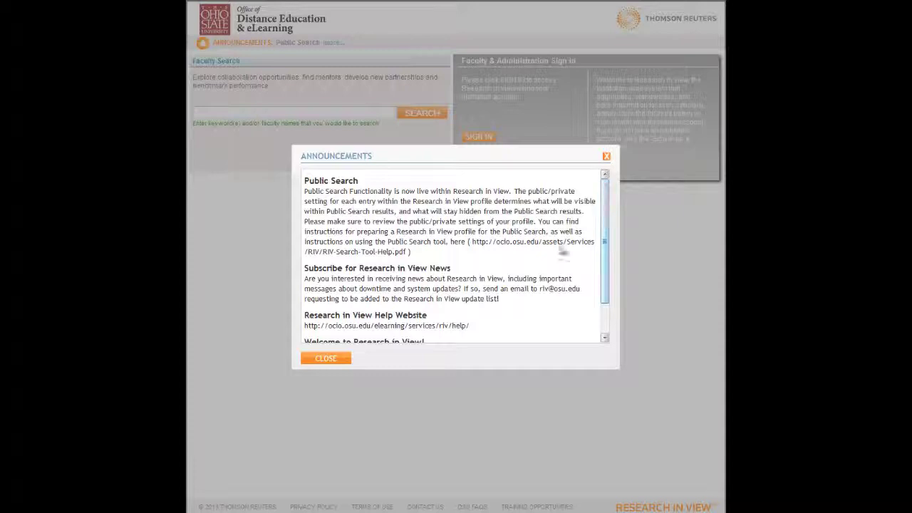
left_click(332, 360)
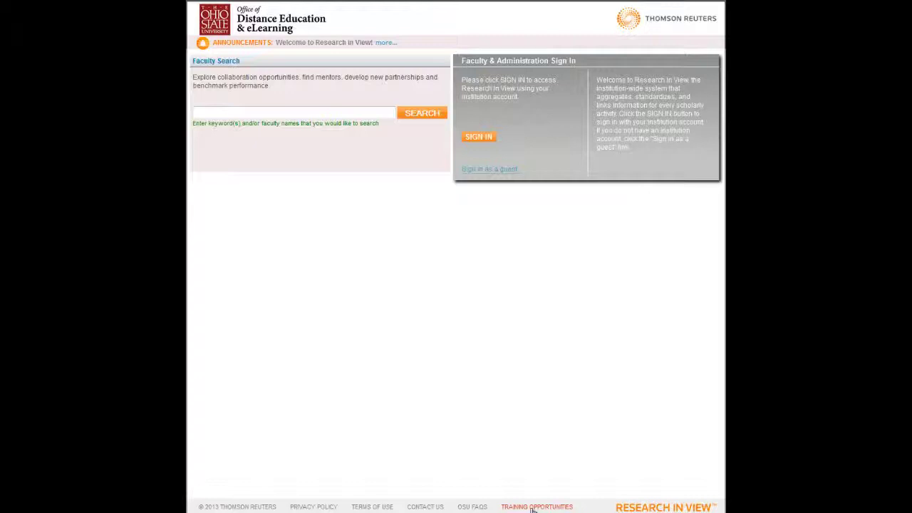
- Browse the Research in View training opportunities and help documents pages
left_click(531, 507)
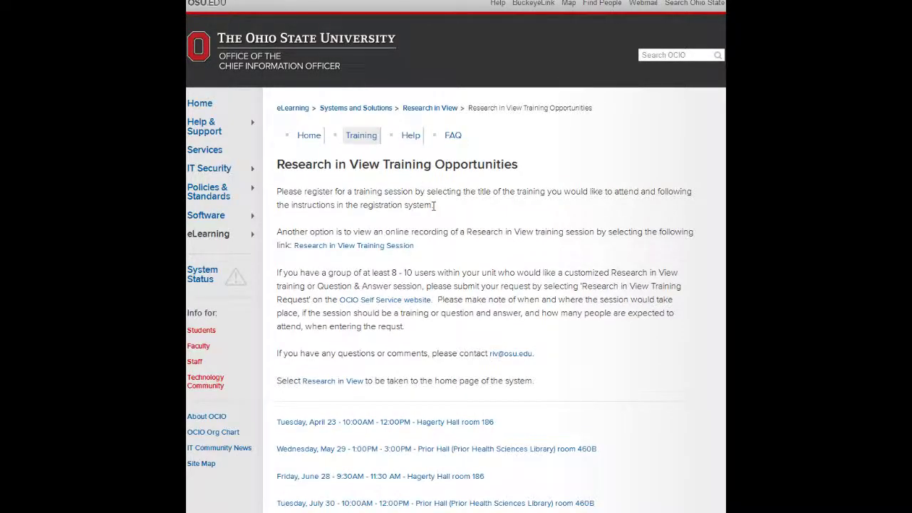
scroll(439, 230, "down", 2)
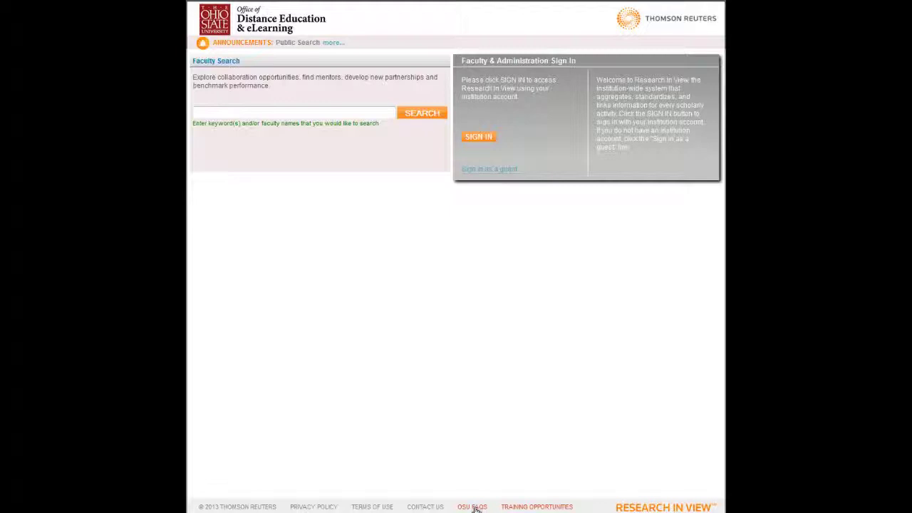
left_click(475, 509)
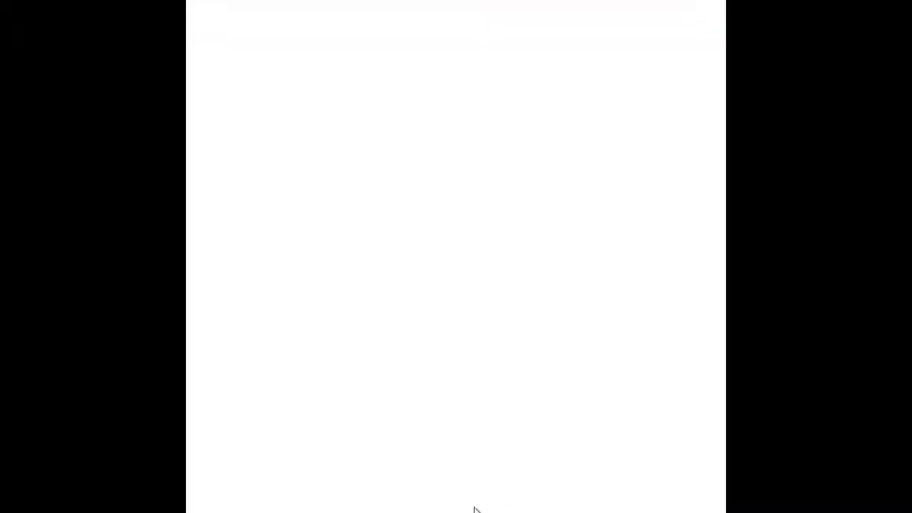
scroll(506, 364, "down", 3)
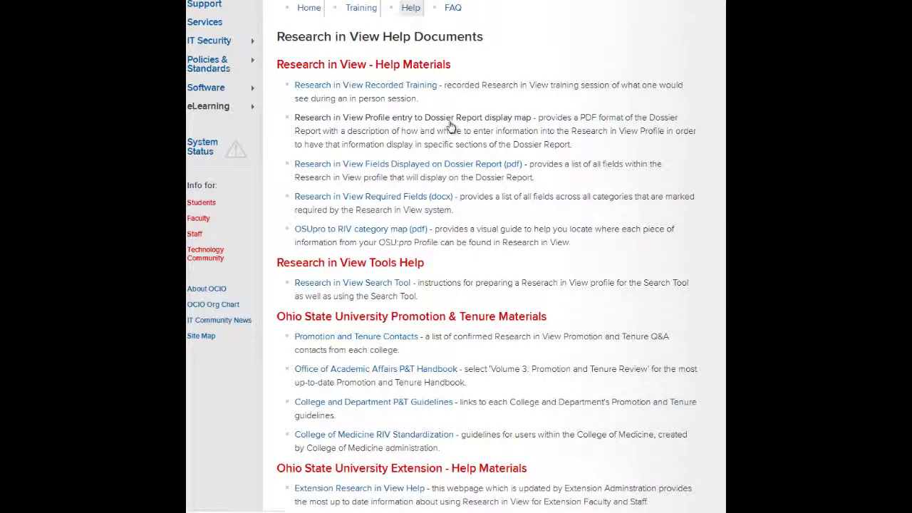
- Open the dossier report display map document and scroll through it
left_click(531, 125)
scroll(531, 125, "down", 2)
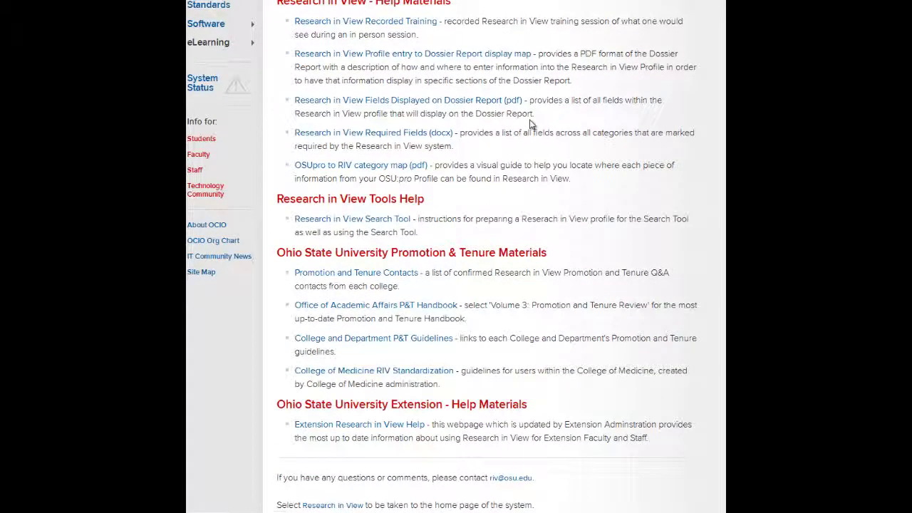
scroll(531, 125, "down", 2)
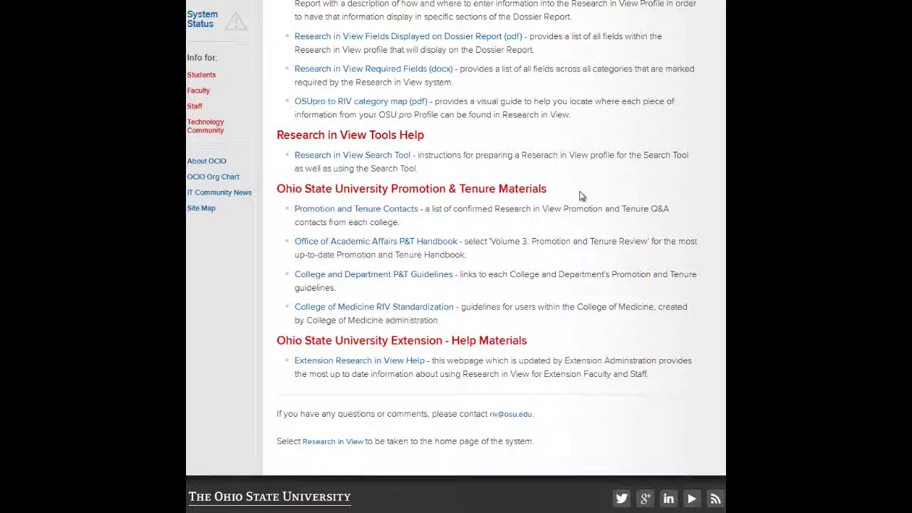
scroll(579, 196, "up", 5)
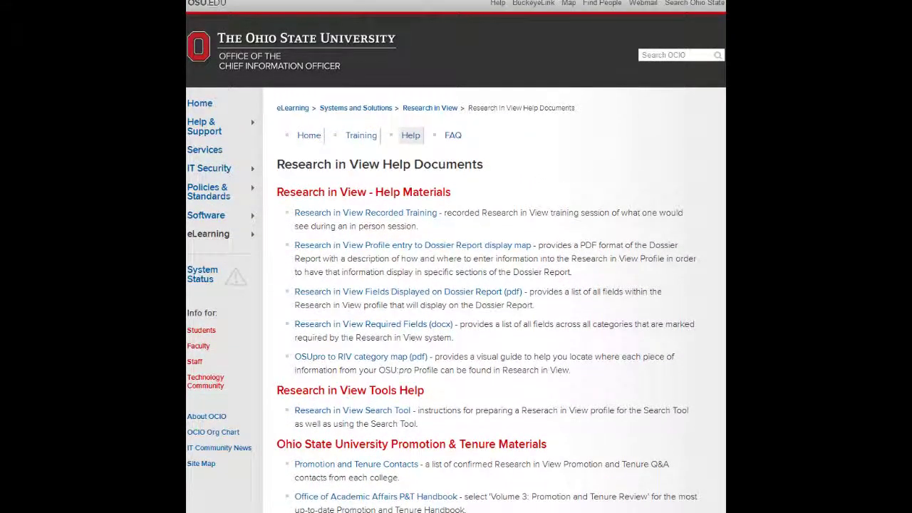
- Return to the sign-in page and enter 'technology' in the Faculty Search box
left_click(285, 1)
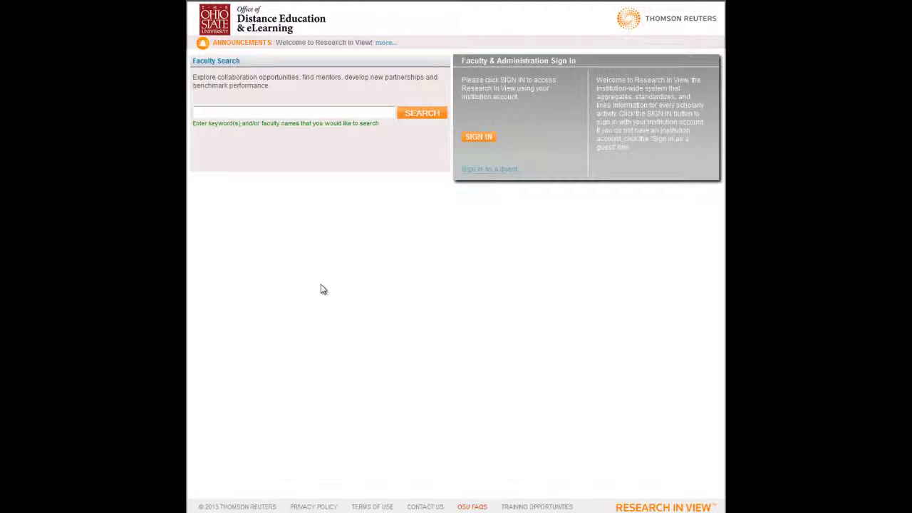
left_click(238, 113)
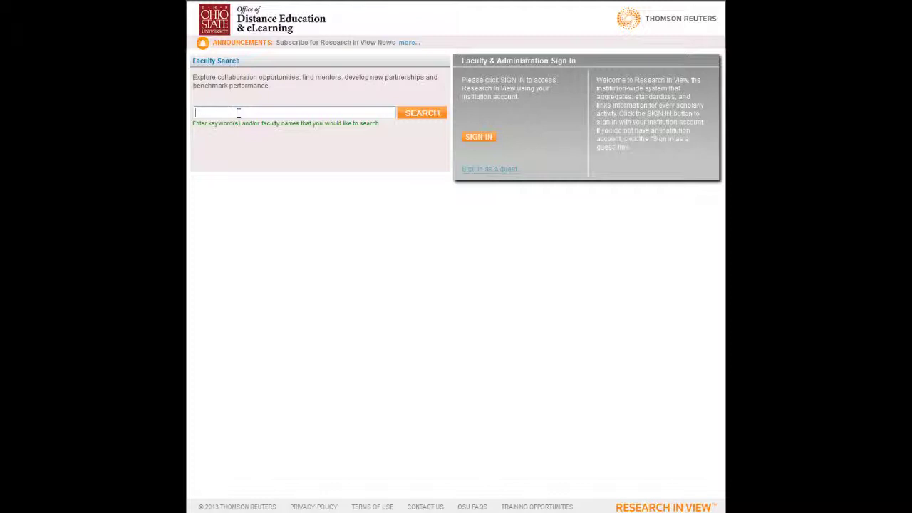
type("technology")
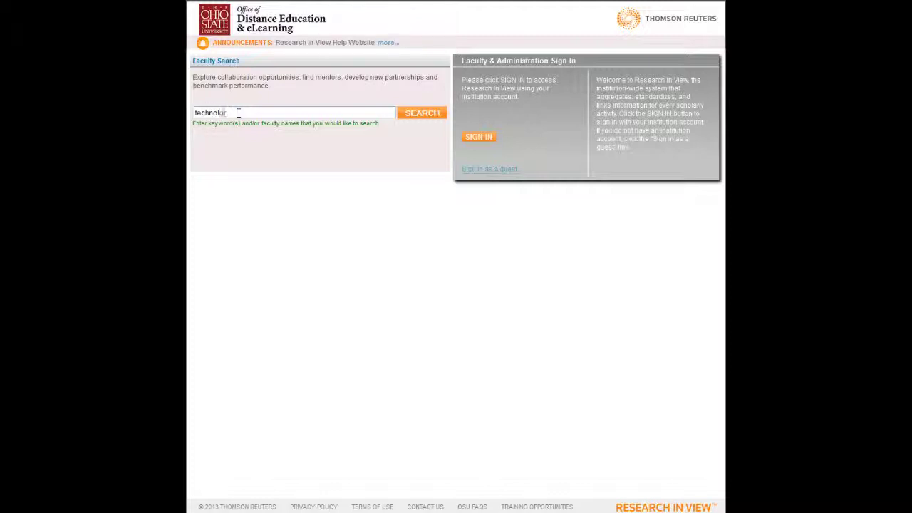
- Search faculty for 'technology' and scroll the results table sideways to see more columns
left_click(423, 114)
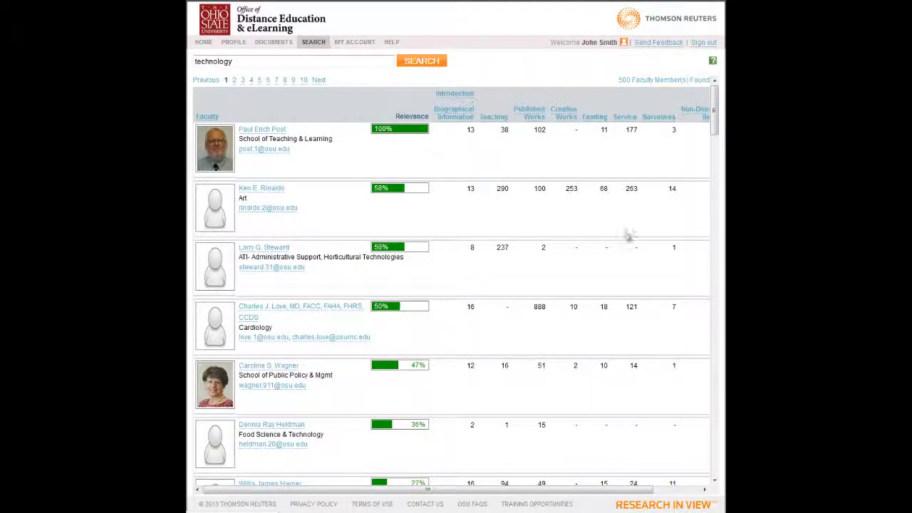
left_click_drag(519, 494, 549, 493)
- Return to the faculty home page with its profile overview of grants, artwork and other entries
left_click(203, 43)
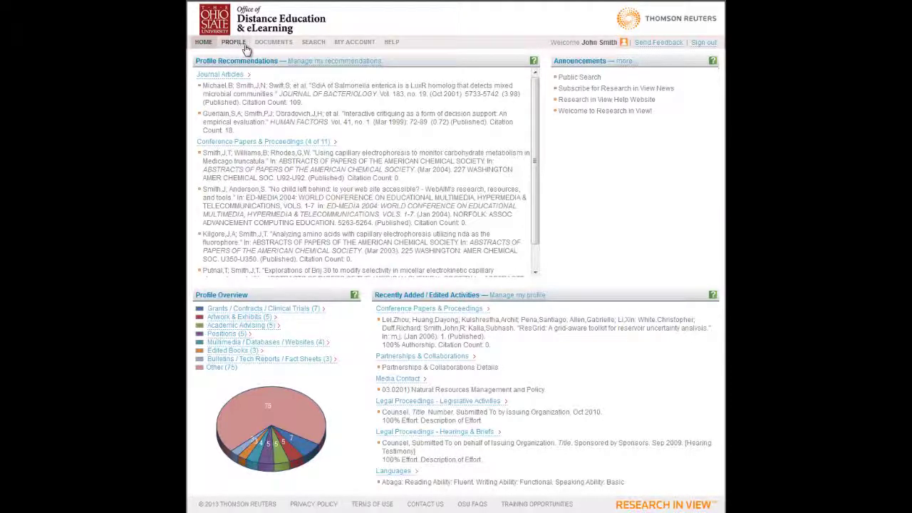
- Open the profile dossier, scroll through it, and turn off Hide Empty Sections
left_click(245, 44)
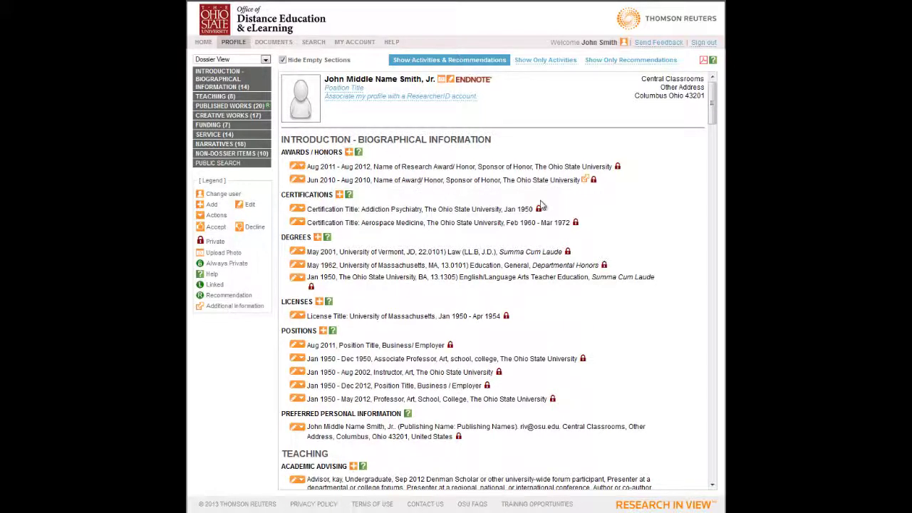
scroll(541, 205, "down", 2)
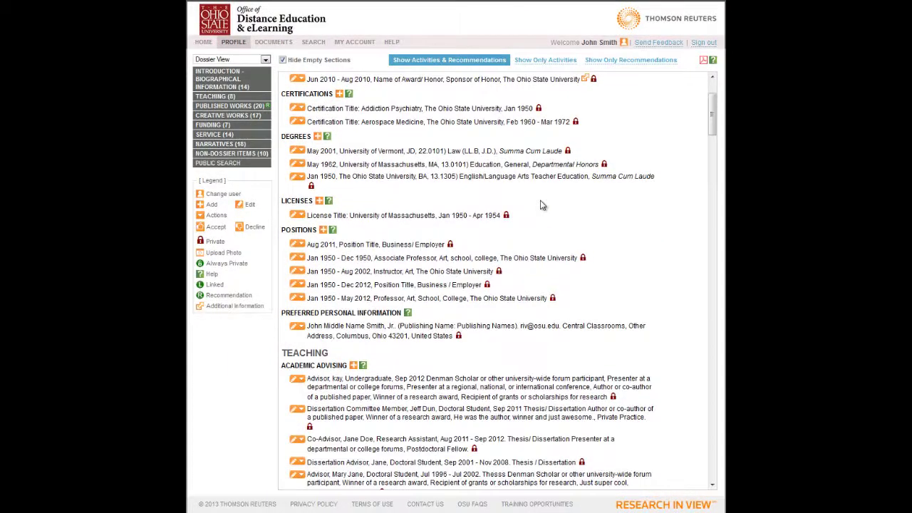
scroll(540, 203, "down", 2)
scroll(541, 206, "down", 4)
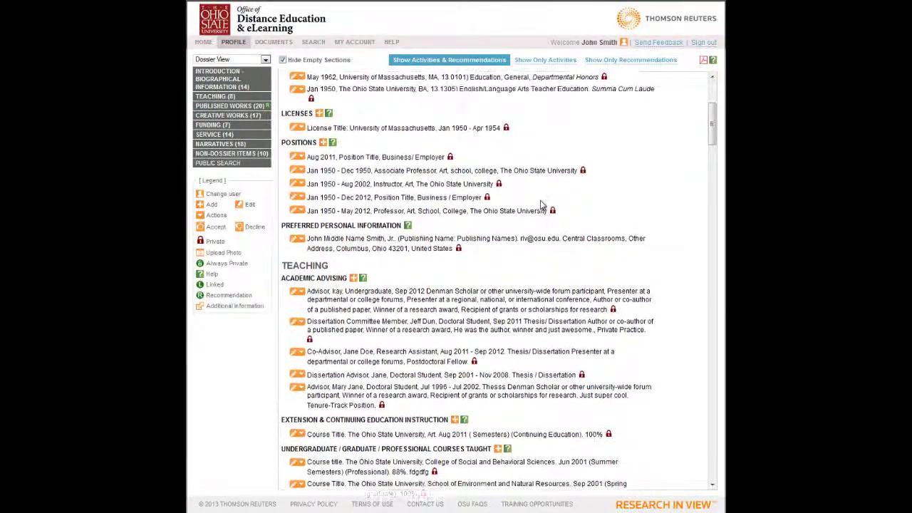
scroll(541, 205, "down", 4)
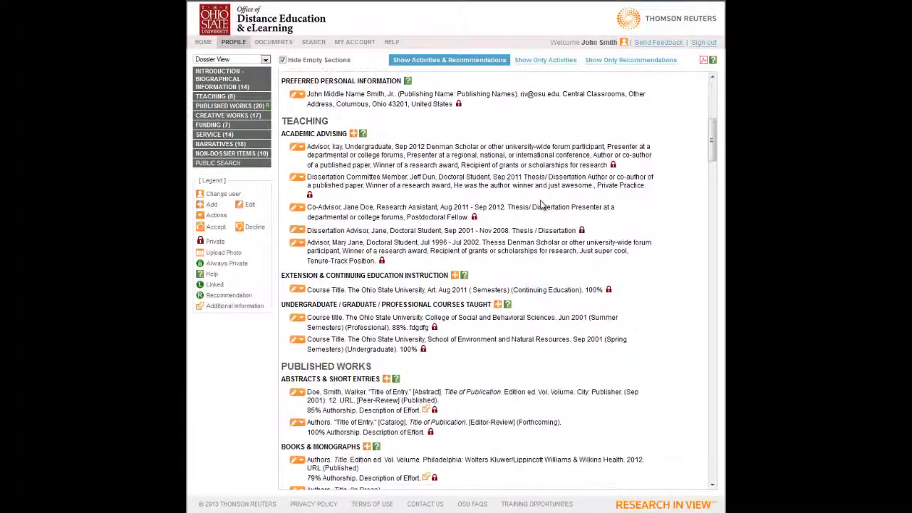
scroll(540, 205, "down", 4)
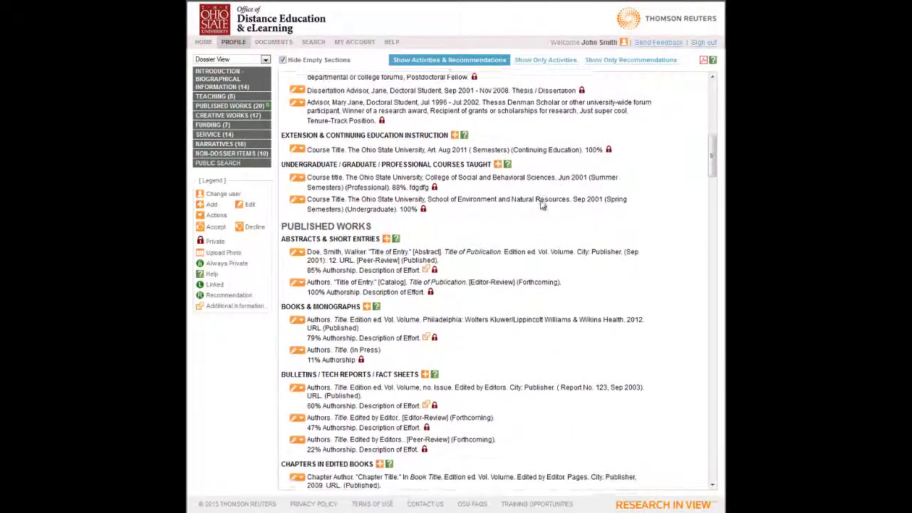
scroll(541, 205, "down", 7)
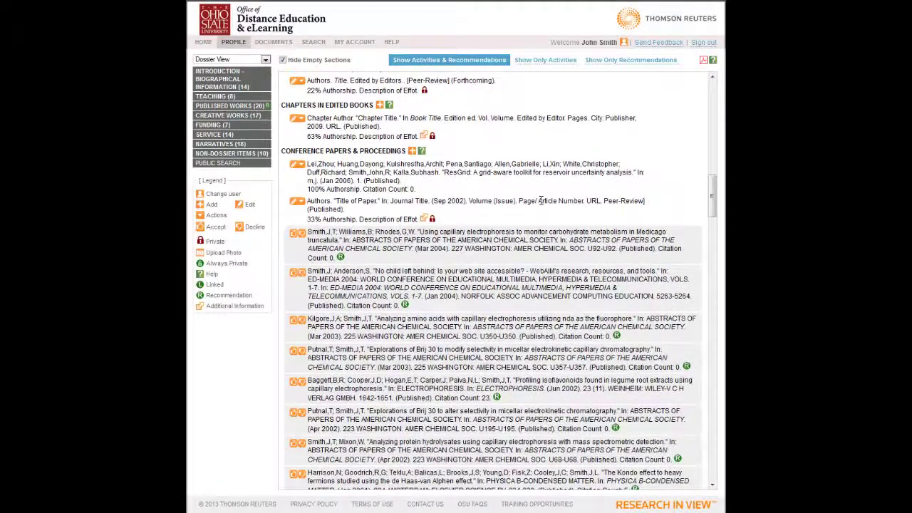
scroll(542, 205, "up", 9)
scroll(541, 206, "up", 15)
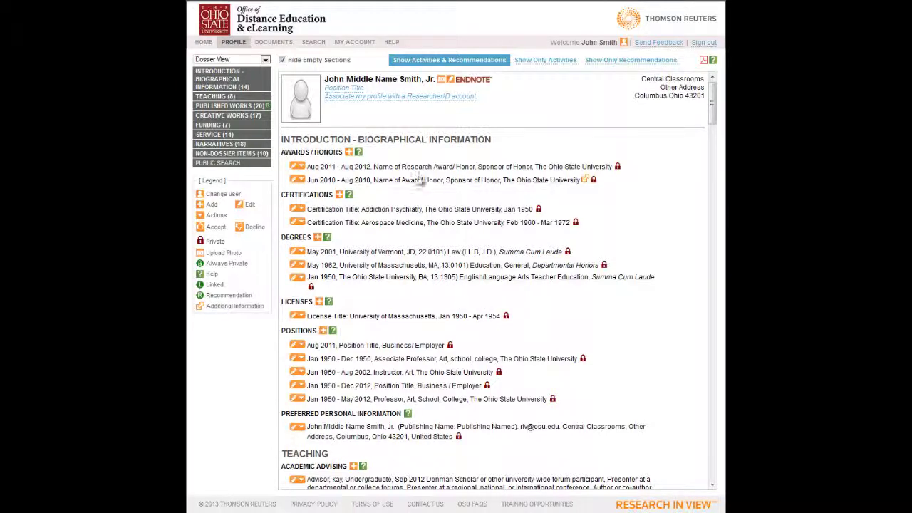
left_click(291, 60)
left_click(440, 81)
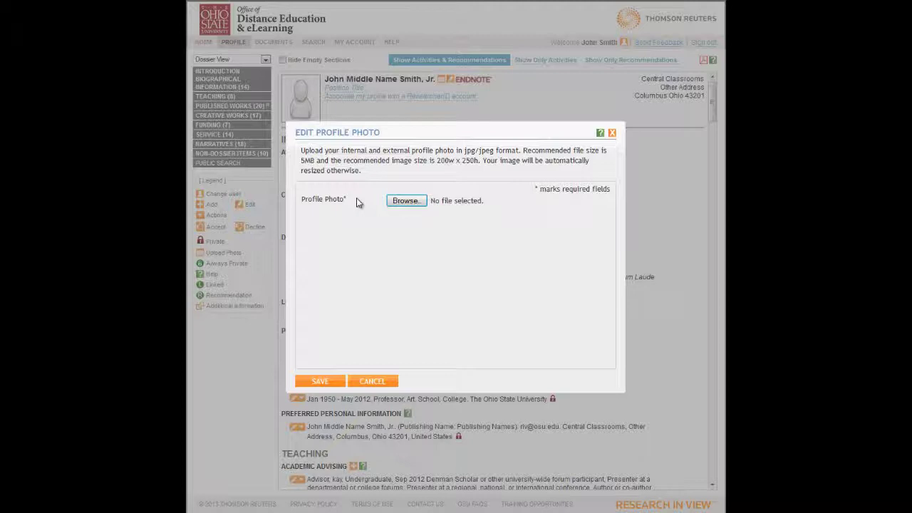
left_click(370, 383)
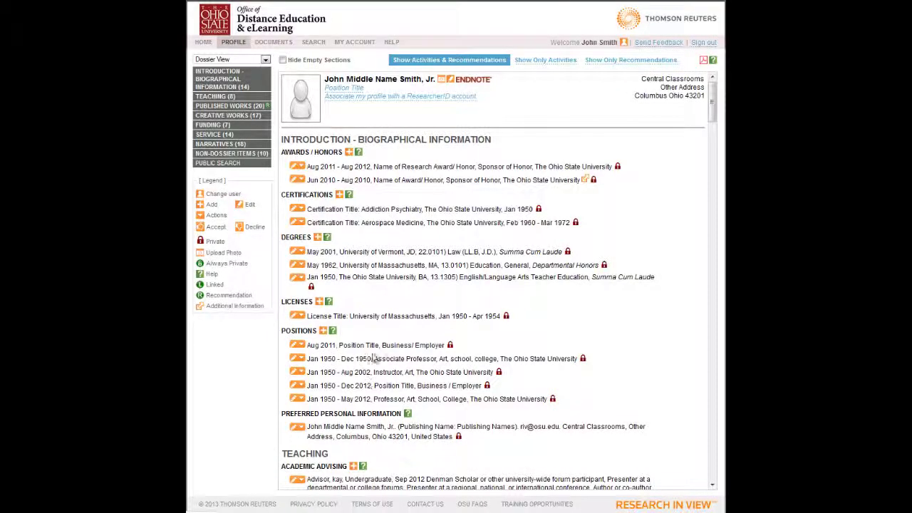
- Open the Edit Preferred Personal Information form and scroll it down to ORCID and back to Prefix
left_click(451, 85)
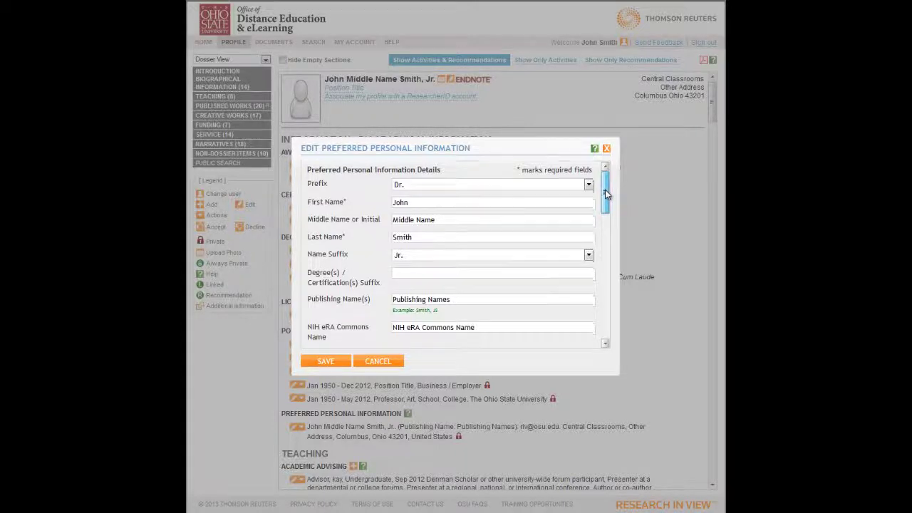
left_click_drag(605, 189, 589, 275)
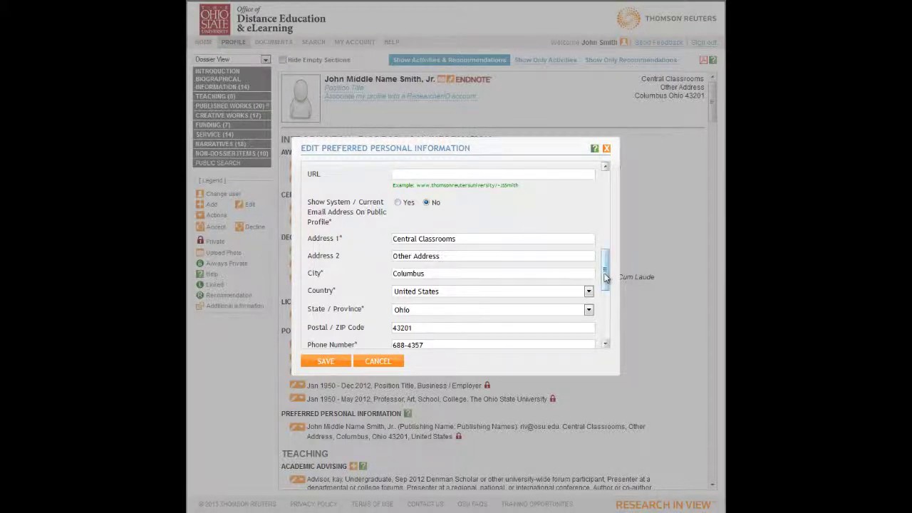
left_click_drag(605, 278, 606, 342)
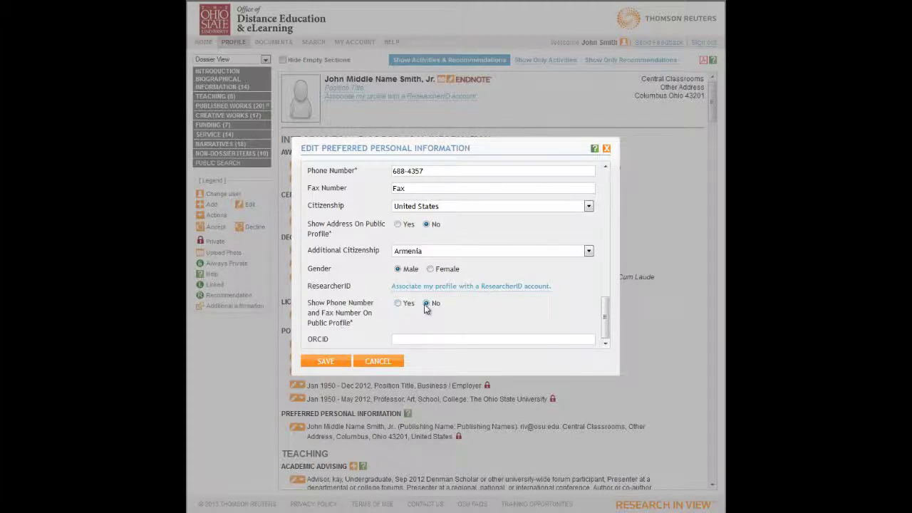
left_click_drag(605, 322, 610, 202)
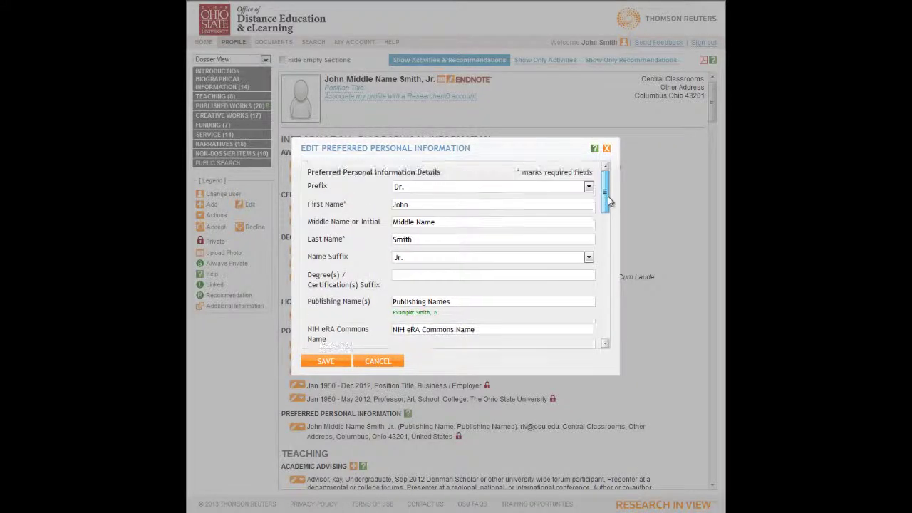
- Cancel the personal information form and bring up the Import from EndNote window
left_click(377, 362)
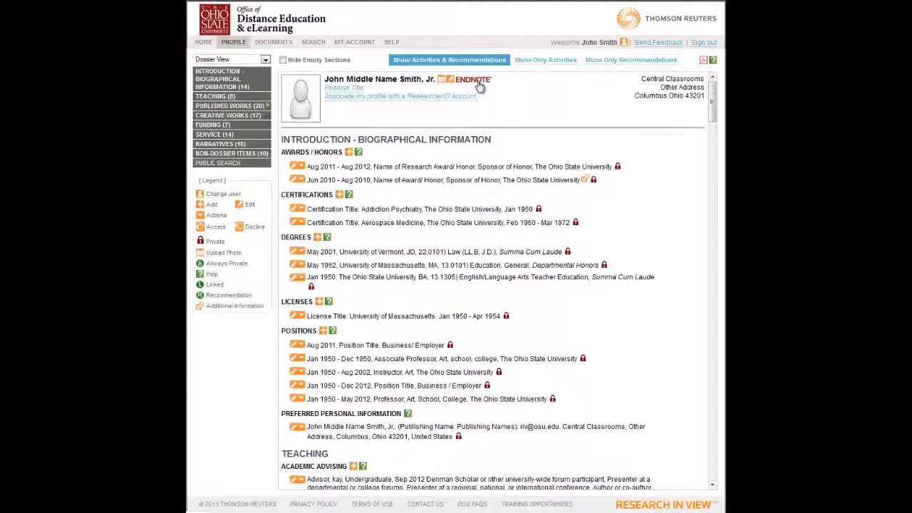
left_click(474, 79)
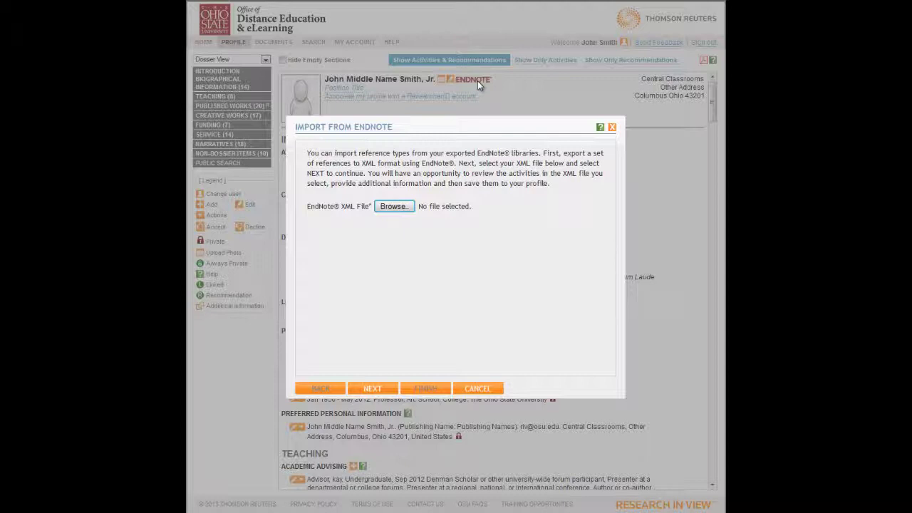
- Cancel the Import from EndNote window without choosing an XML file
left_click(478, 389)
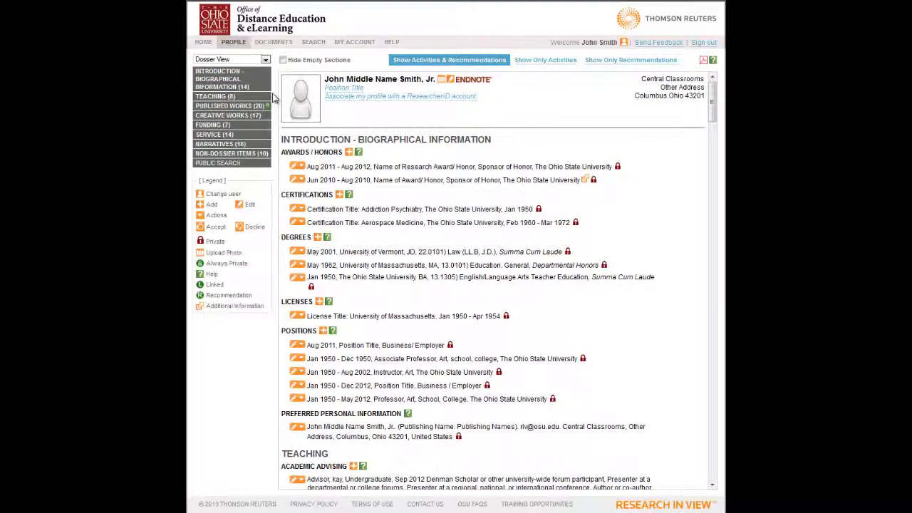
- Expand the dossier navigation, jump to Positions, and start a new Add Position entry
left_click(218, 85)
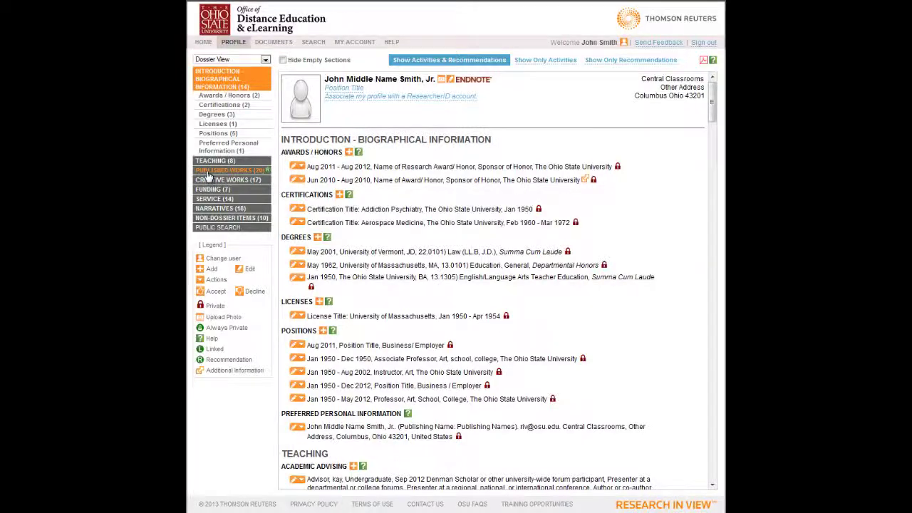
left_click(210, 171)
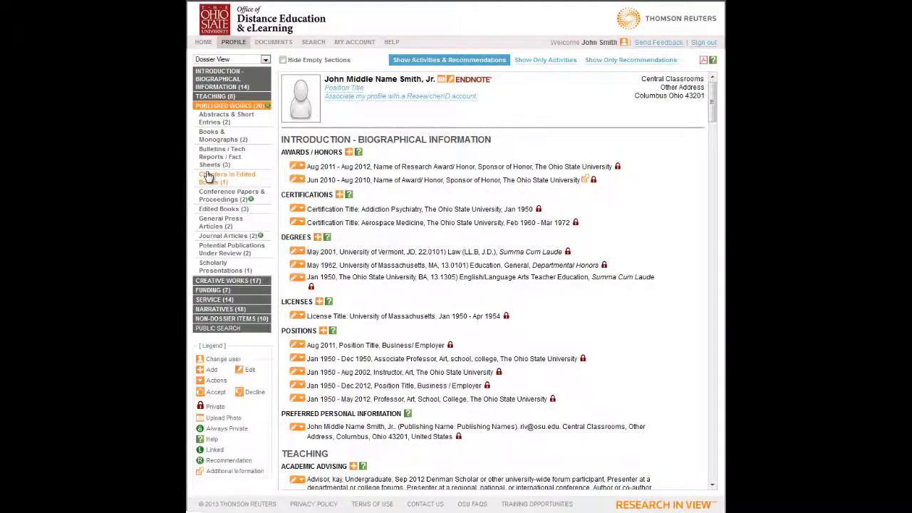
left_click(219, 226)
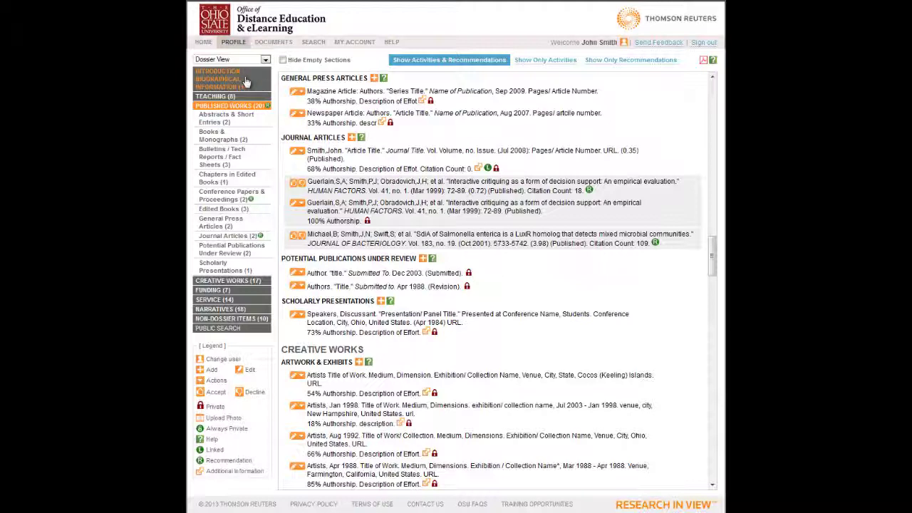
left_click(245, 81)
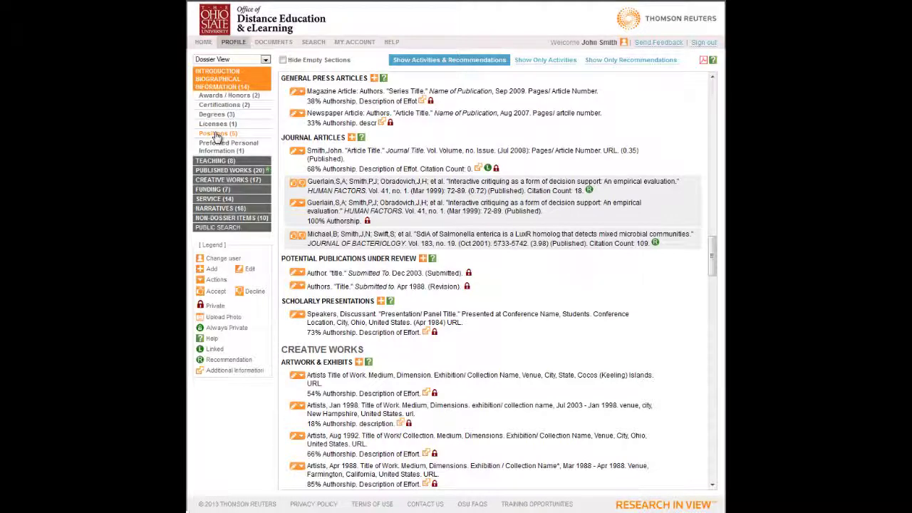
left_click(216, 135)
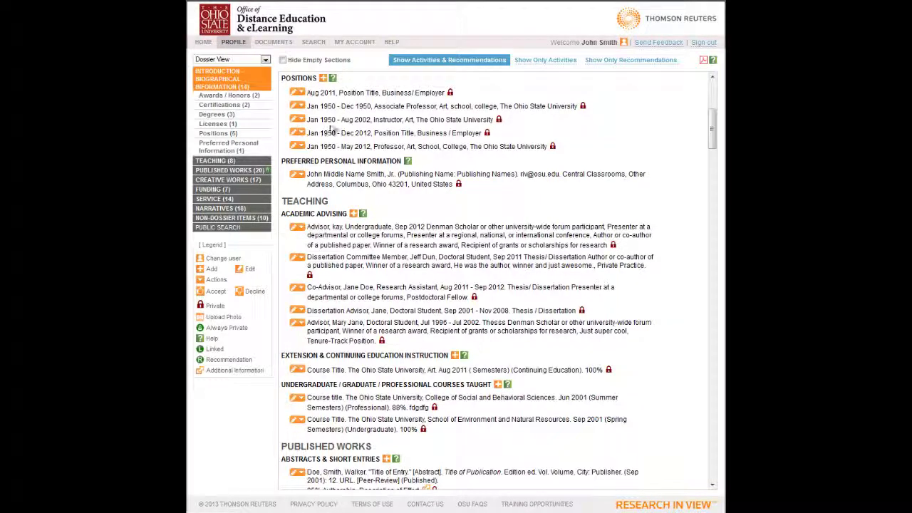
left_click(323, 77)
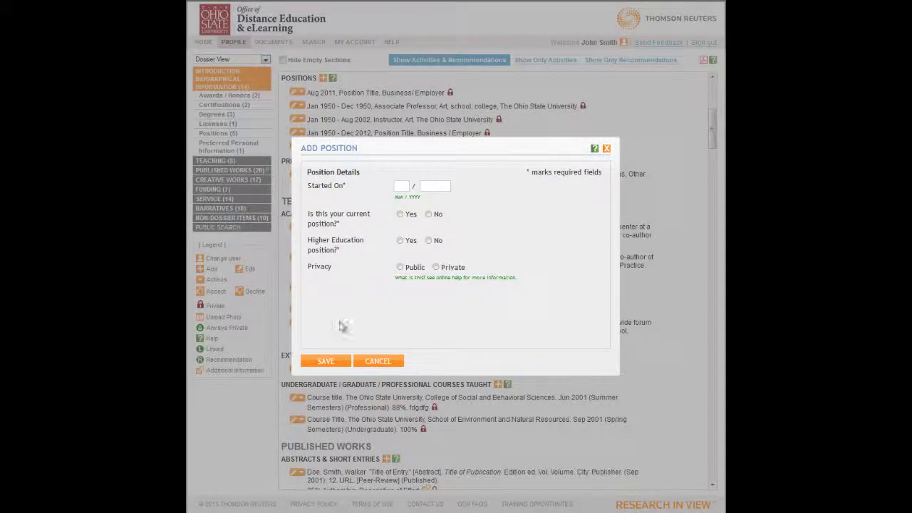
- Fill in the position with start and end dates 07/2013, current No, higher education Yes
left_click(328, 363)
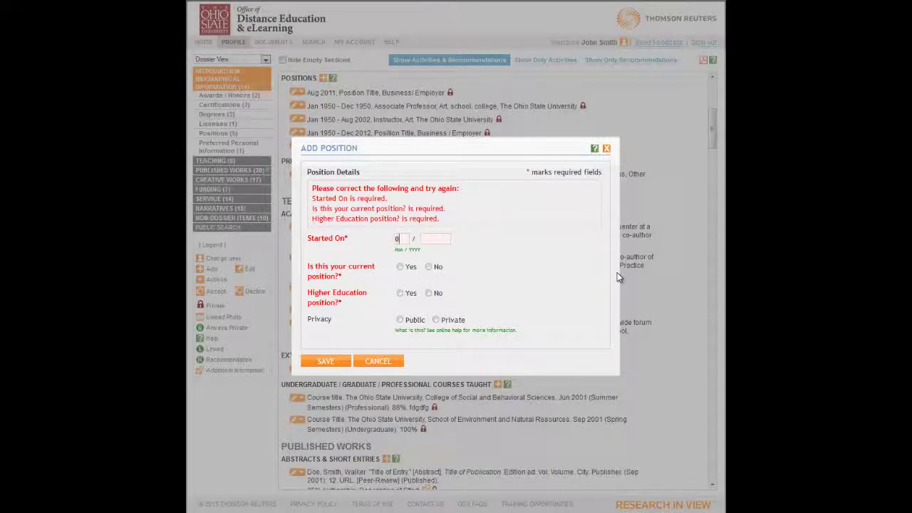
type("2013")
left_click(429, 267)
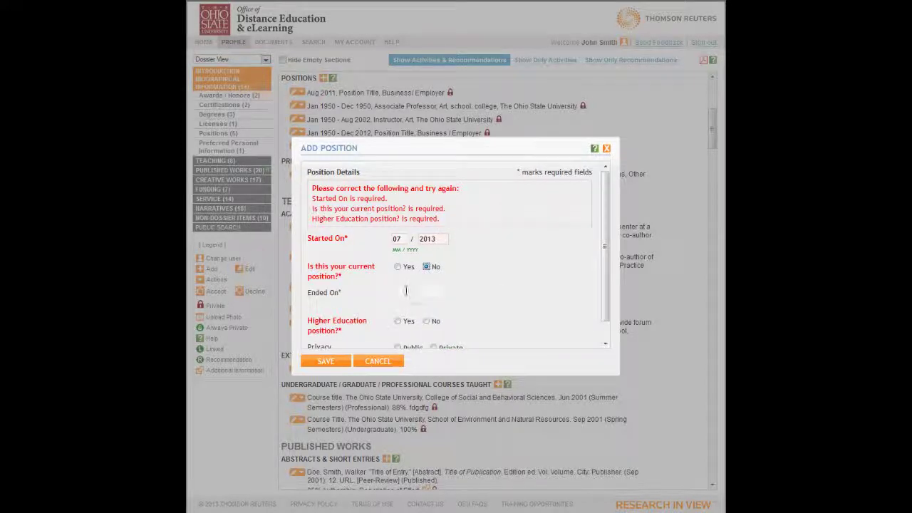
left_click(403, 293)
type("07 / ")
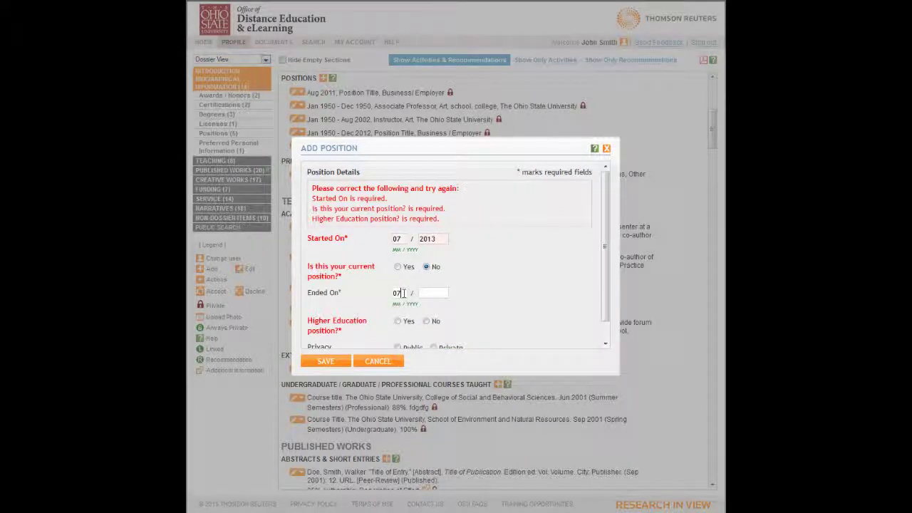
type("2013")
scroll(549, 291, "down", 1)
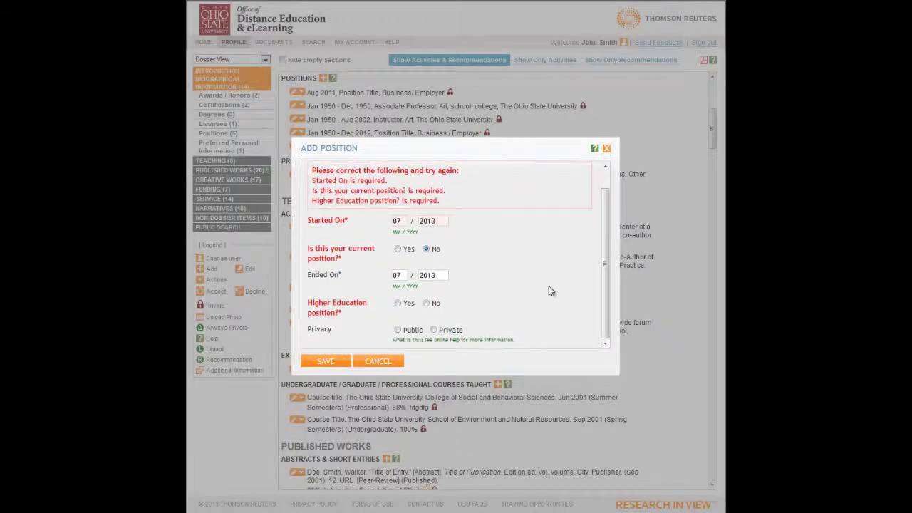
left_click(398, 304)
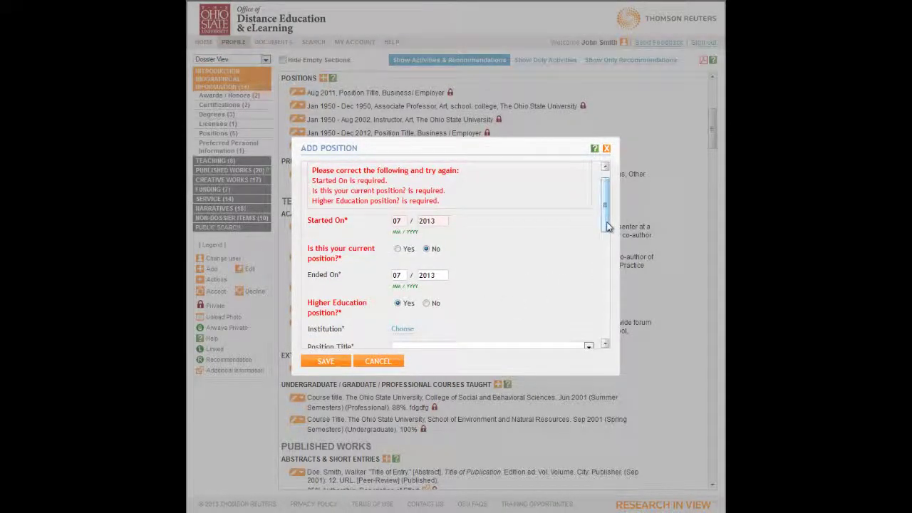
left_click_drag(607, 227, 606, 257)
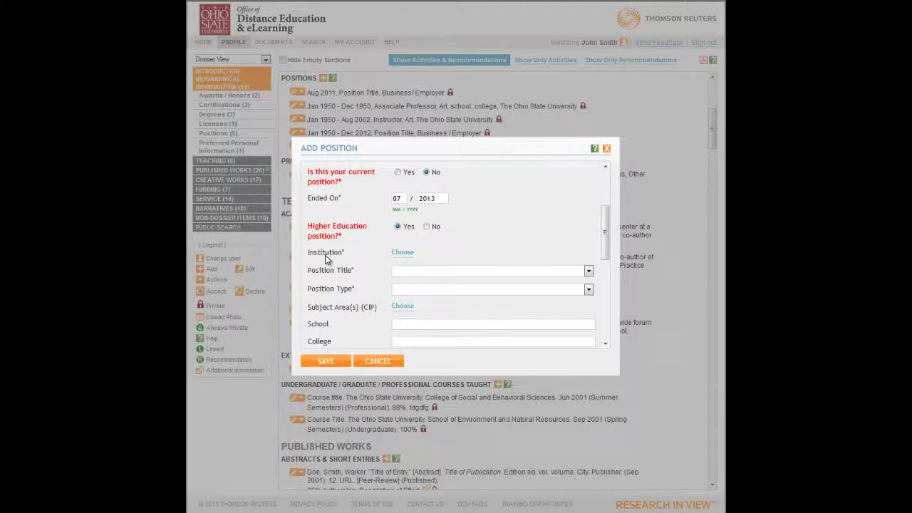
- Open the institution picker, collapse Your Institution, and search institutions for 'duke'
left_click(403, 253)
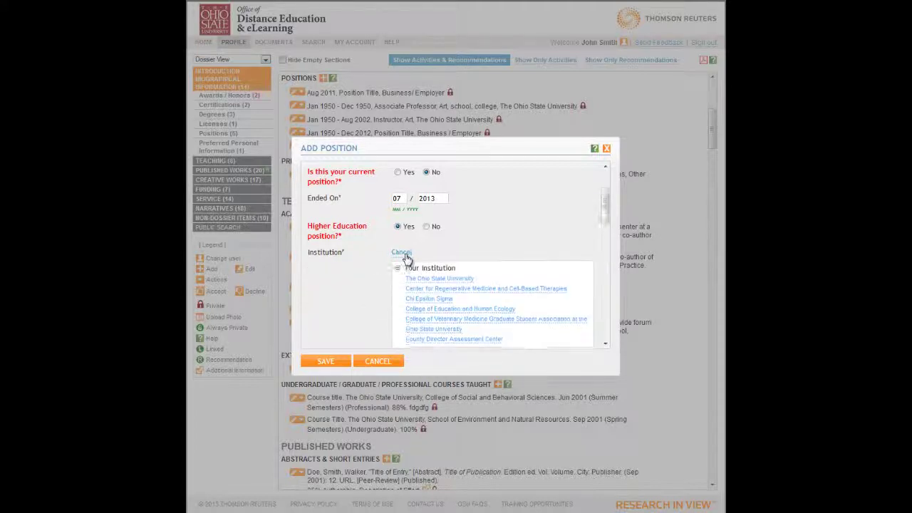
left_click_drag(605, 205, 606, 218)
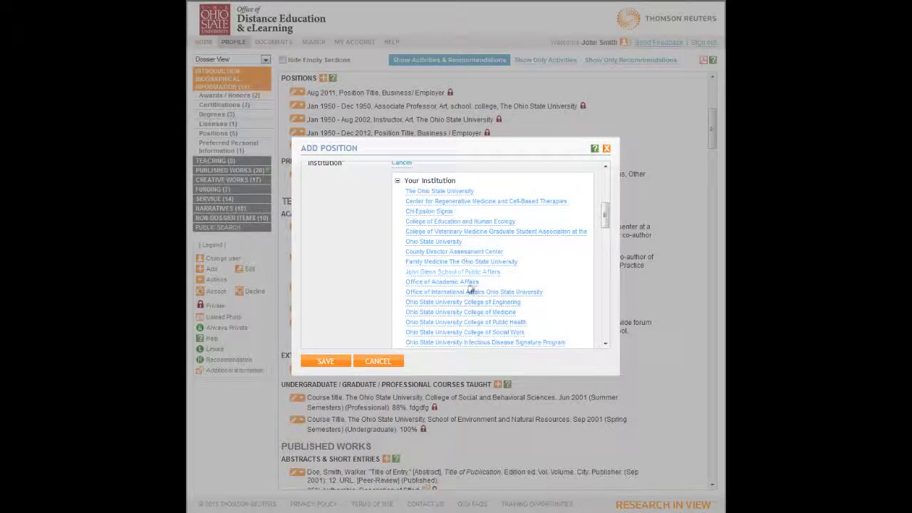
left_click(510, 303)
left_click(398, 182)
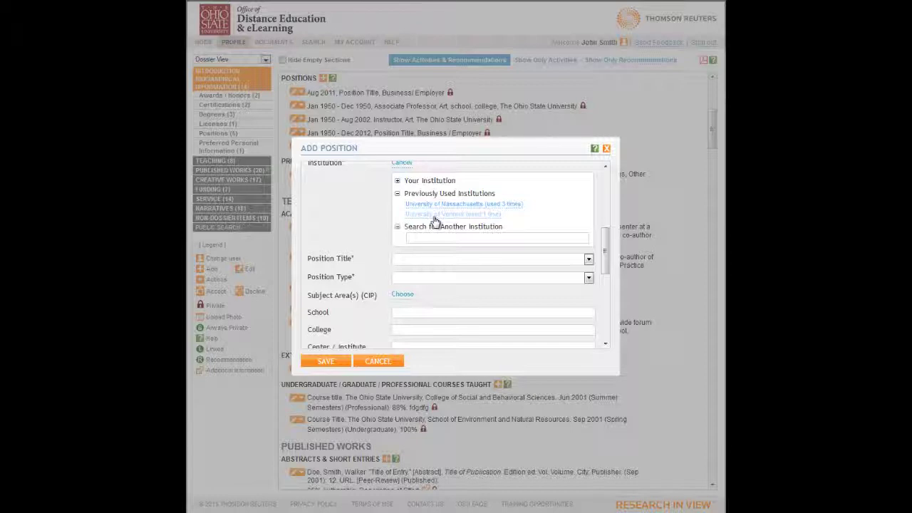
type("duke")
key("Return")
left_click_drag(607, 234, 607, 273)
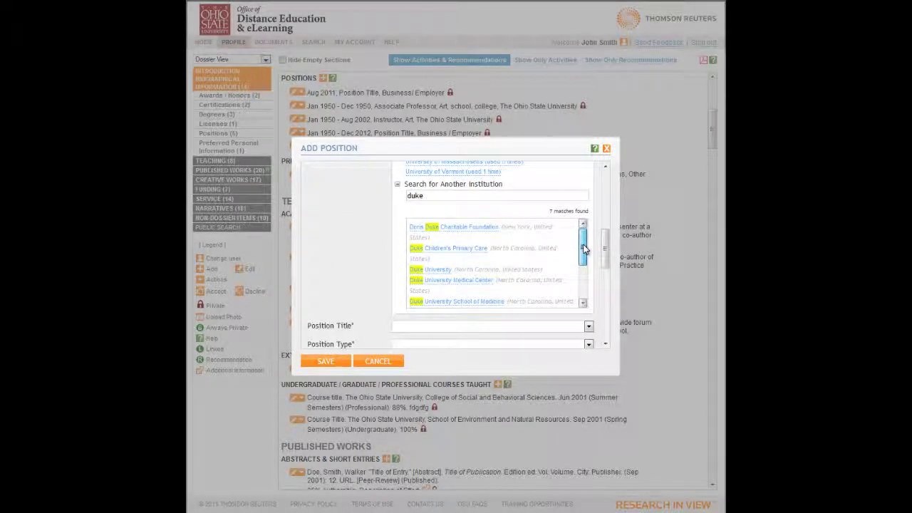
mouse_move(583, 248)
left_mouse_down()
mouse_move(581, 296)
mouse_move(582, 244)
left_mouse_up()
- Try the search text 'asdfasdf', then pick University of Massachusetts as the institution
left_click(498, 196)
type("asdfasdf")
scroll(498, 197, "up", 3)
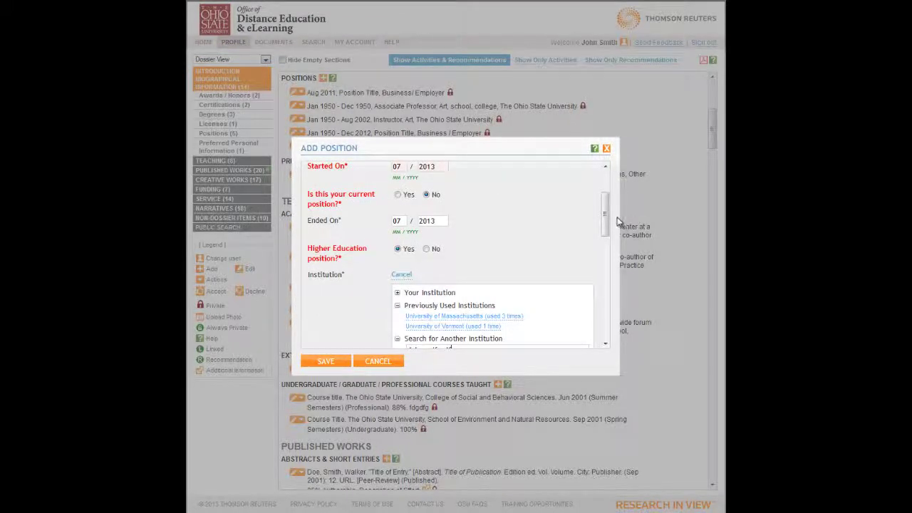
left_click_drag(603, 210, 604, 243)
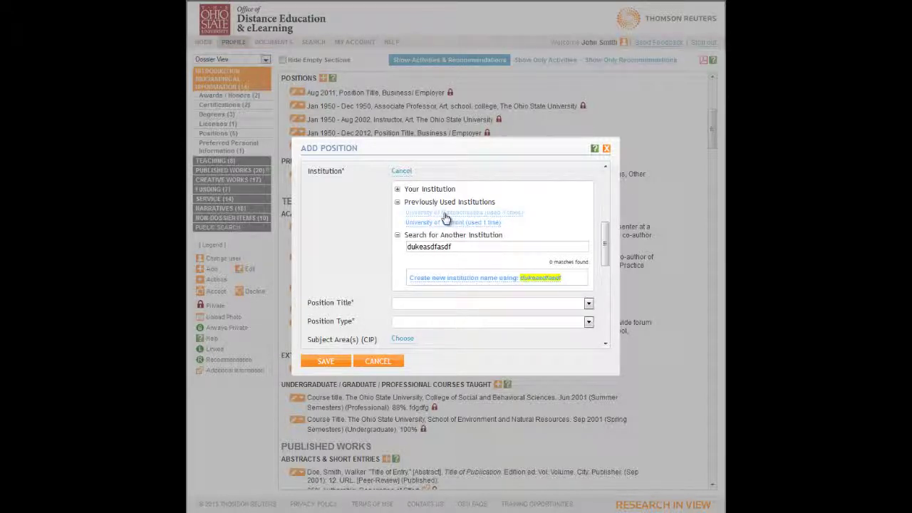
left_click(445, 215)
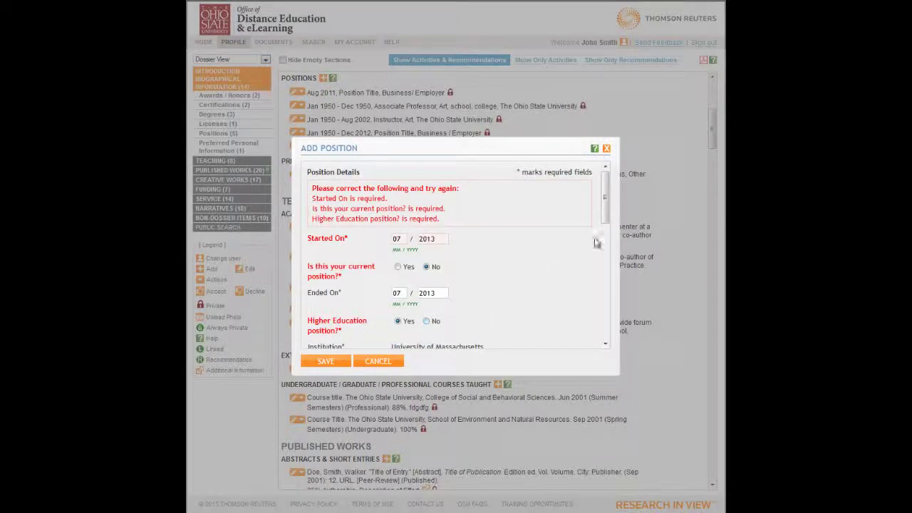
- Set the position title to Other with 'Clinical Professor' and the position type to Faculty
scroll(597, 243, "down", 3)
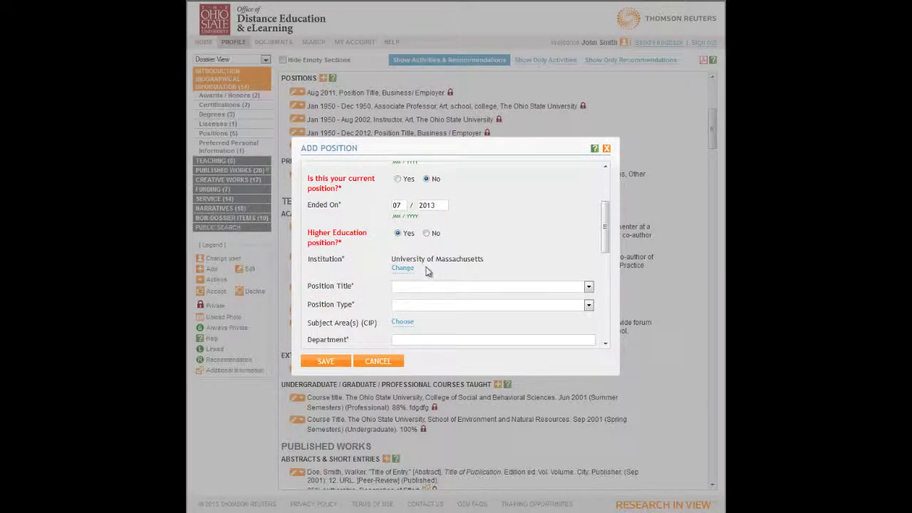
left_click_drag(605, 239, 611, 267)
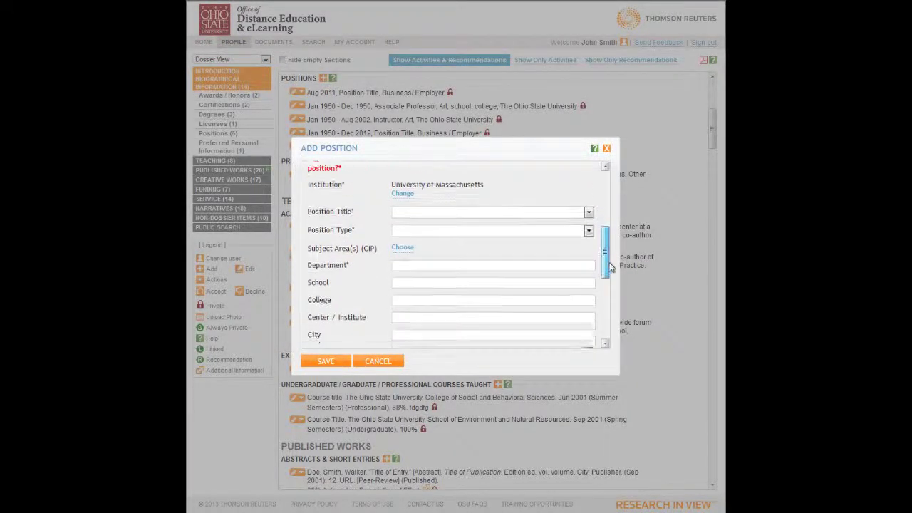
left_click(589, 202)
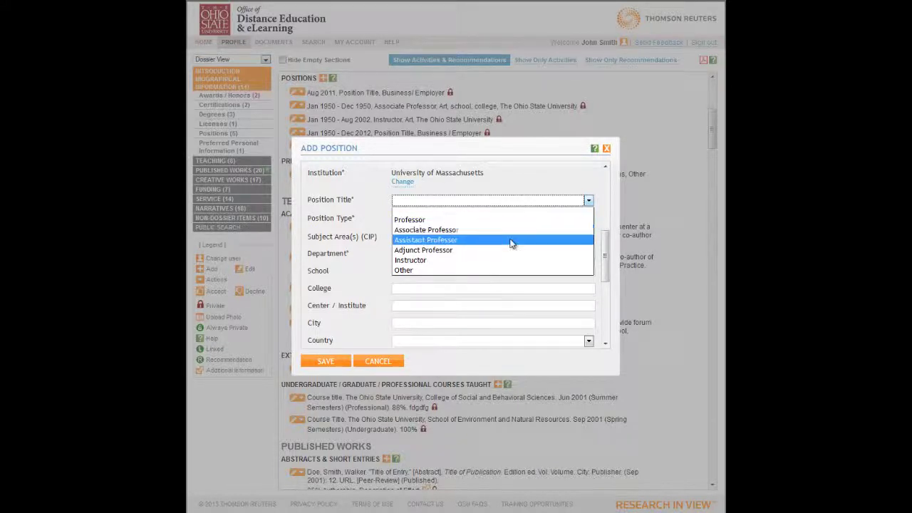
left_click(412, 269)
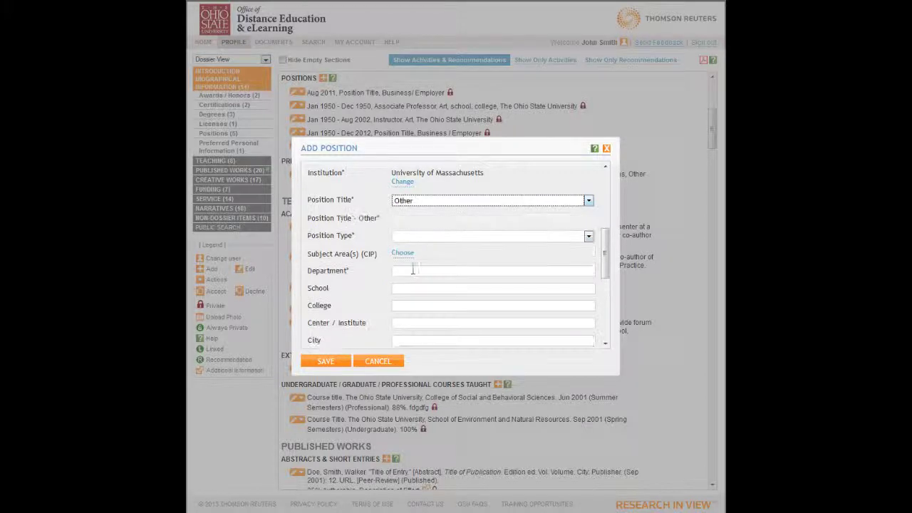
left_click(403, 219)
type("Cli")
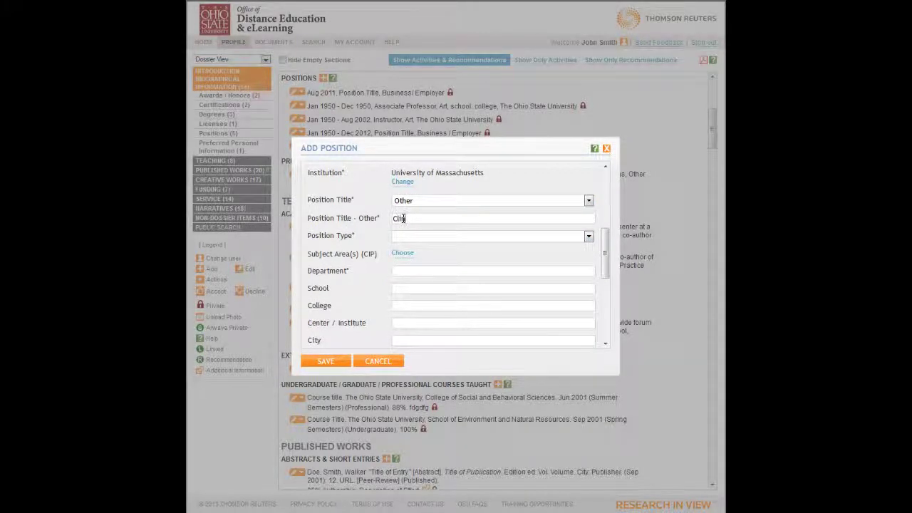
type("nical Professor")
left_click(432, 238)
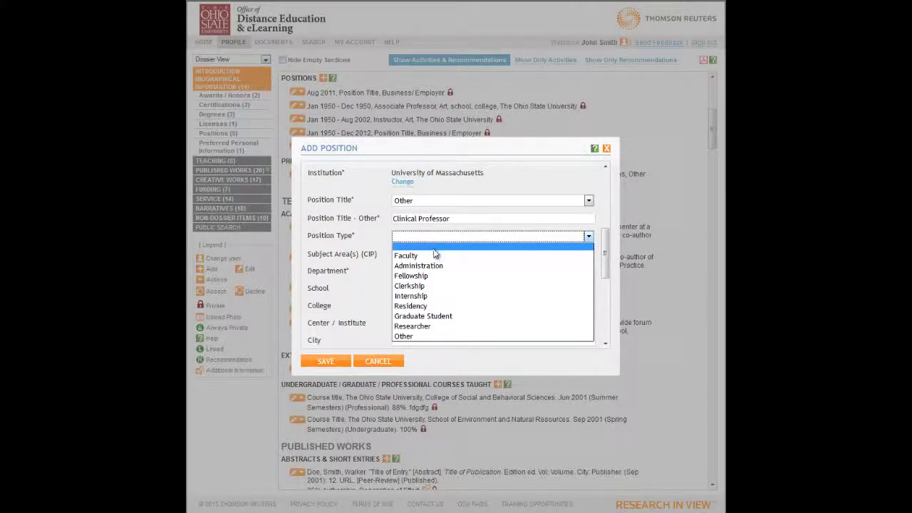
left_click(435, 255)
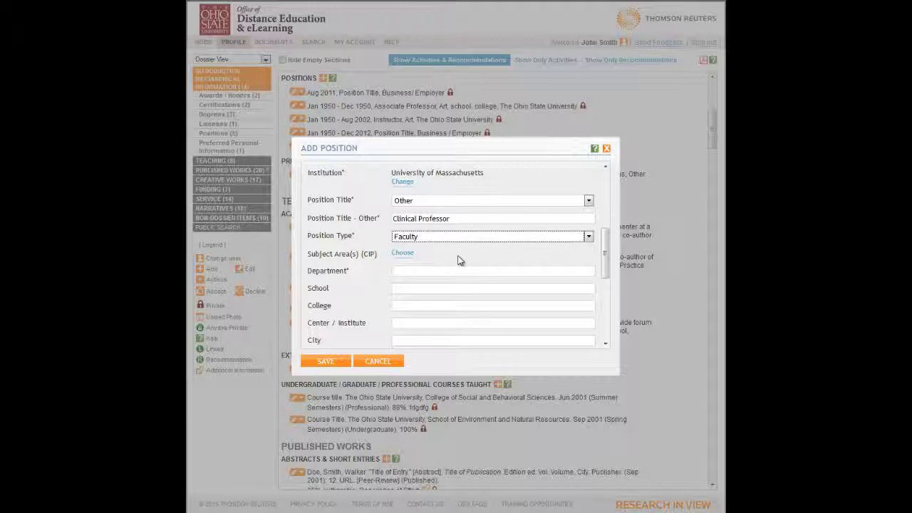
- Fill Department, School, 'CollegeCenter / Institue' and City as the placeholder location names
left_click(405, 271)
type("D")
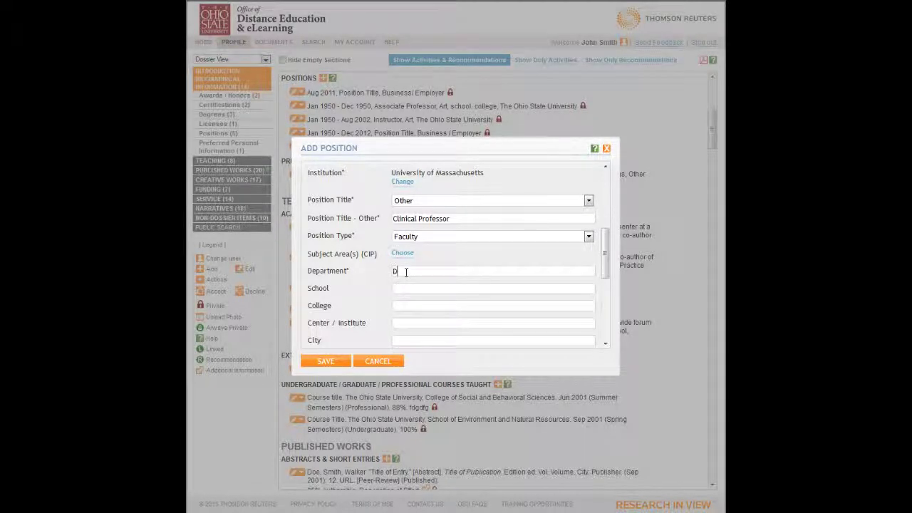
type("epartment")
left_click_drag(608, 250, 606, 287)
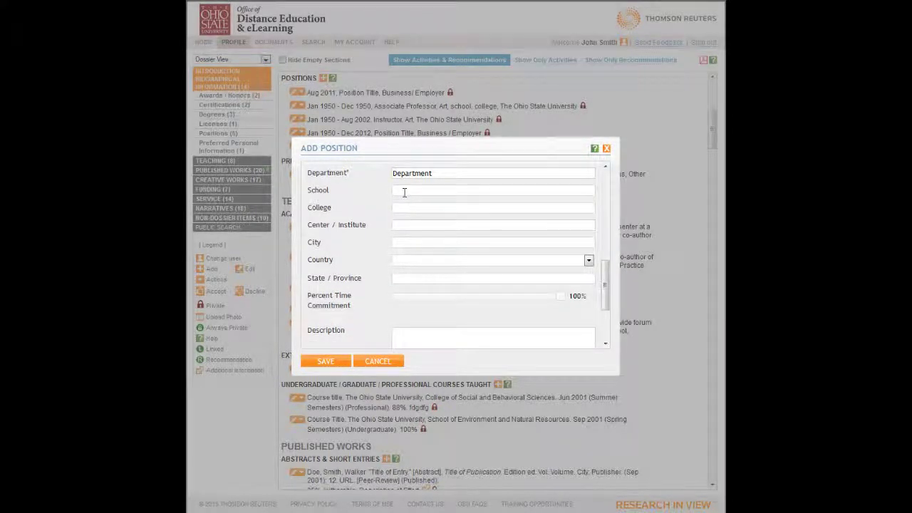
left_click(404, 190)
type("School")
key("Tab")
type("CollegeCenter / Ins")
type("titue")
key("Tab")
type("City")
key("Tab")
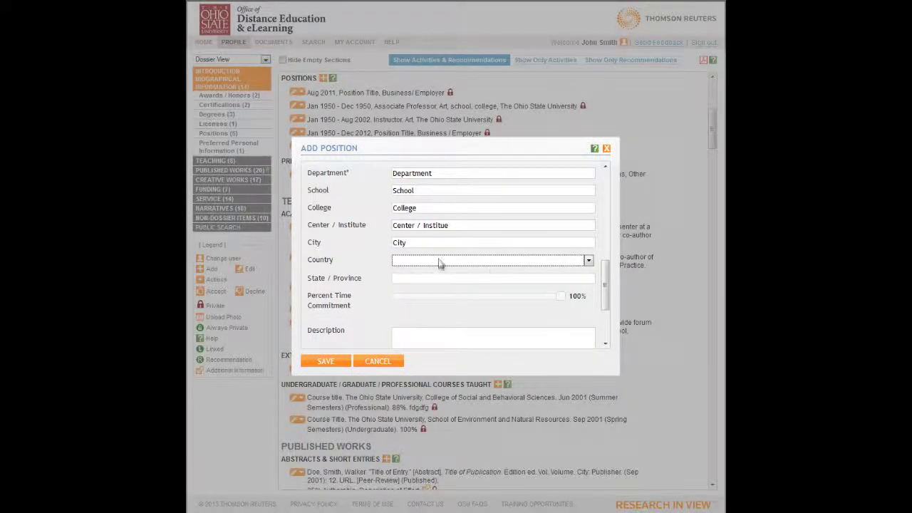
- Set the country to United States and state to Ohio, with 90% time commitment
left_click(440, 262)
key("u")
key("n")
scroll(422, 435, "down", 1)
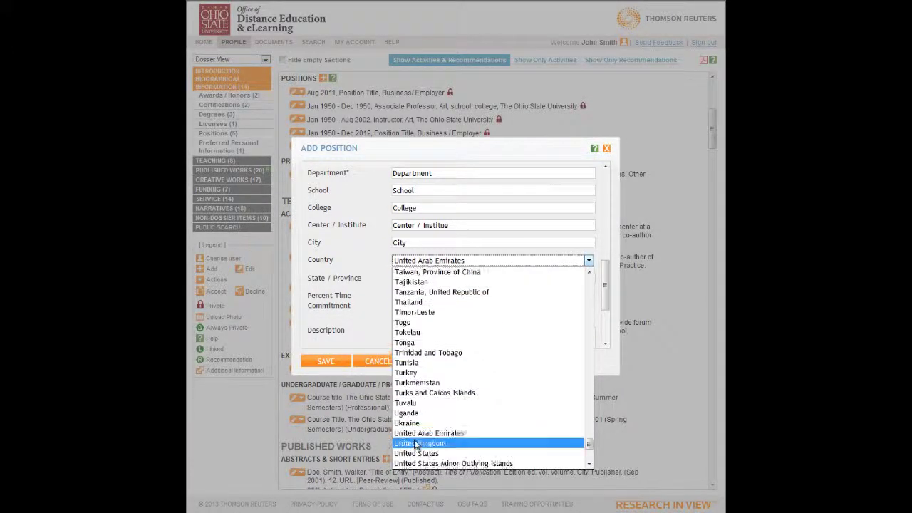
left_click(412, 454)
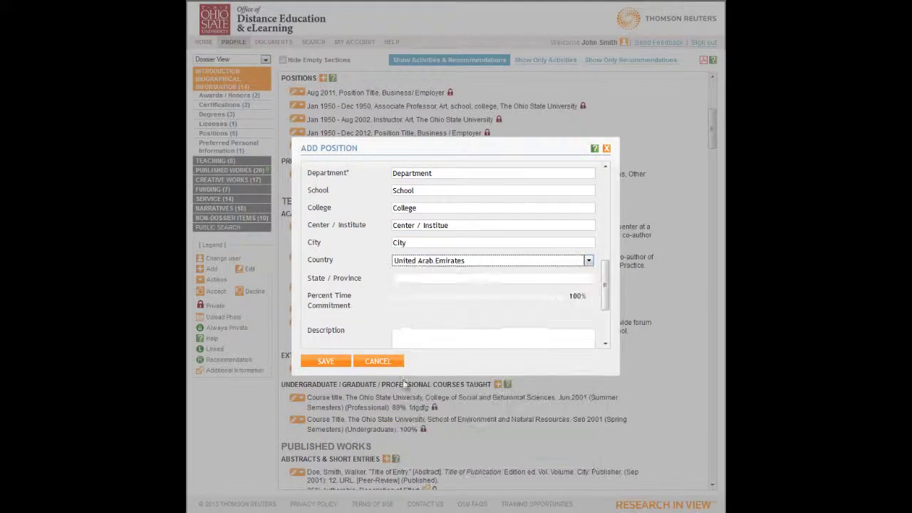
left_click(399, 280)
left_click(404, 467)
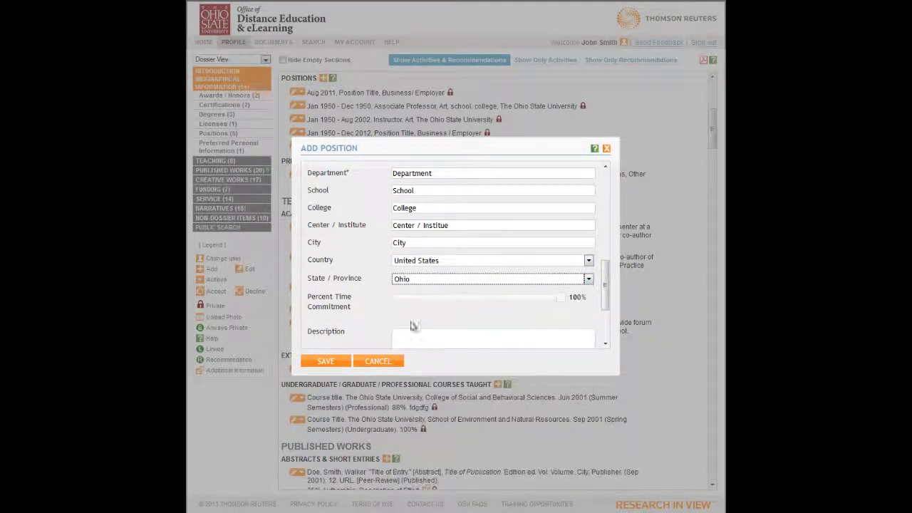
left_click_drag(562, 304, 557, 303)
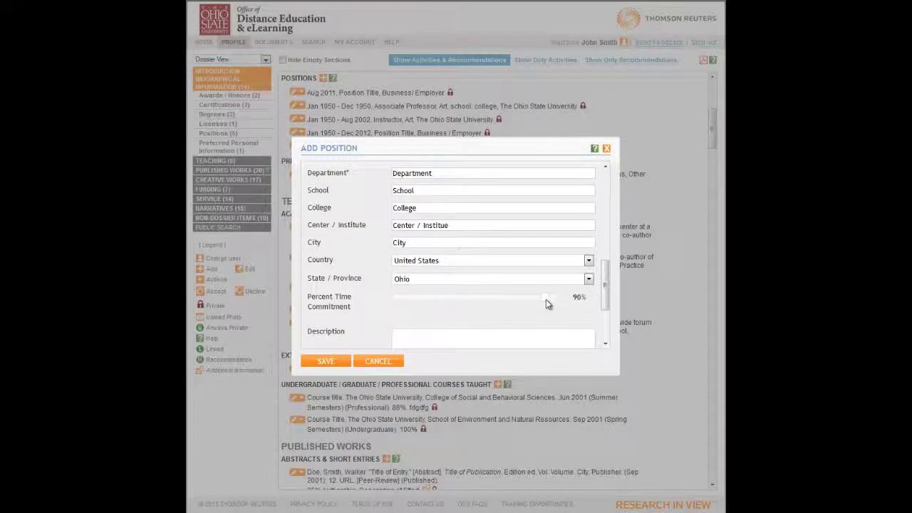
- Write a short position description, make the position Private, and save it
left_click(427, 338)
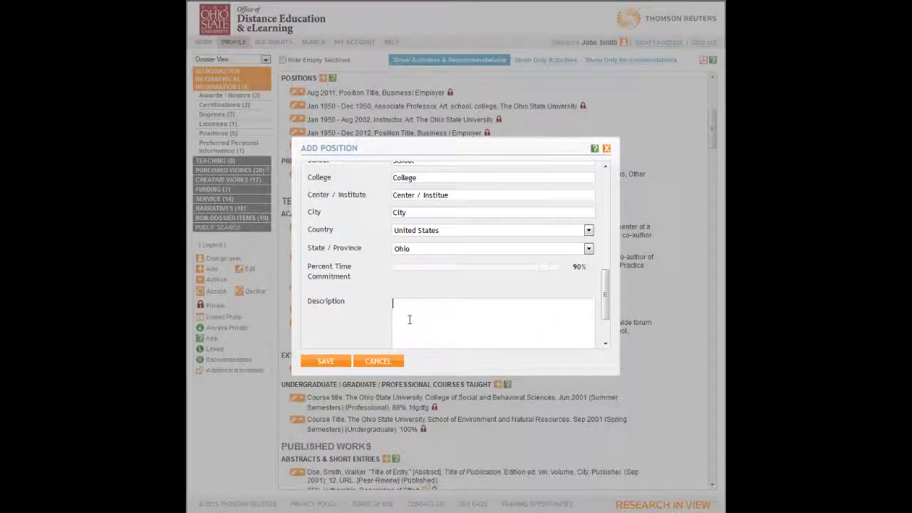
type("Description of th")
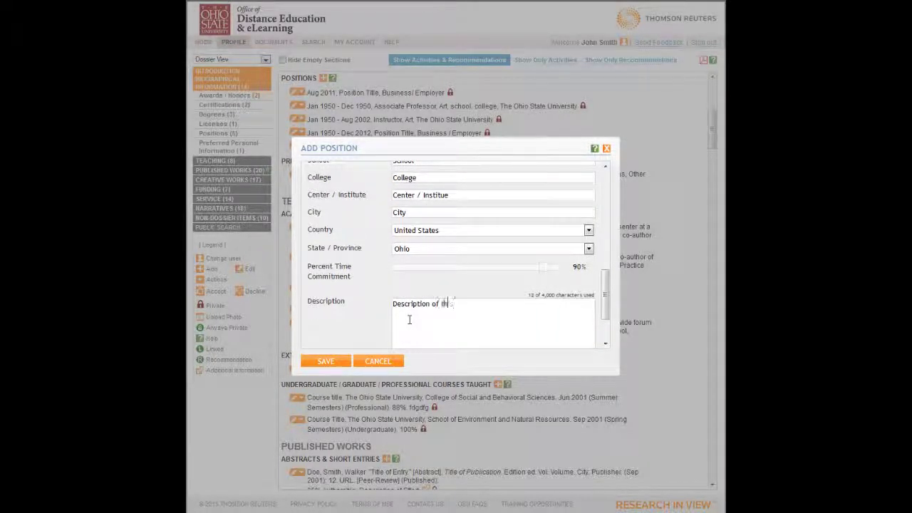
type("is Position")
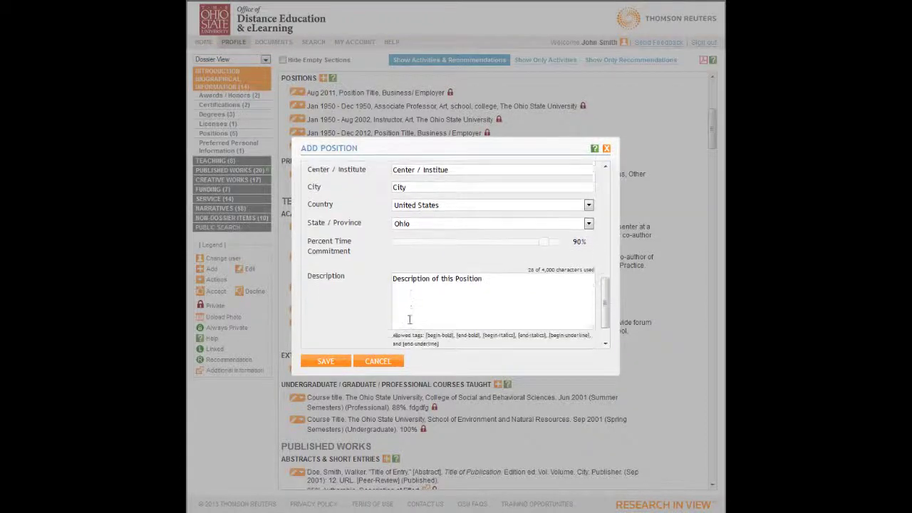
scroll(410, 320, "down", 2)
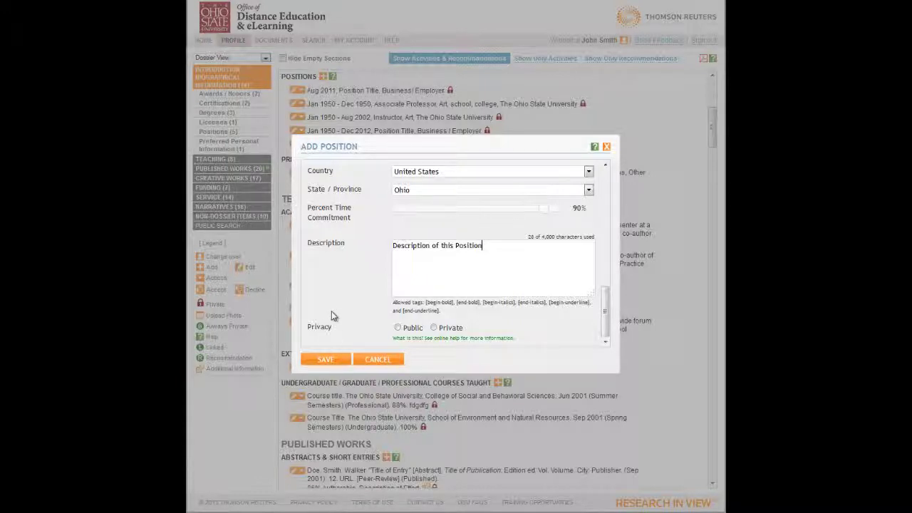
left_click(434, 328)
left_click(334, 359)
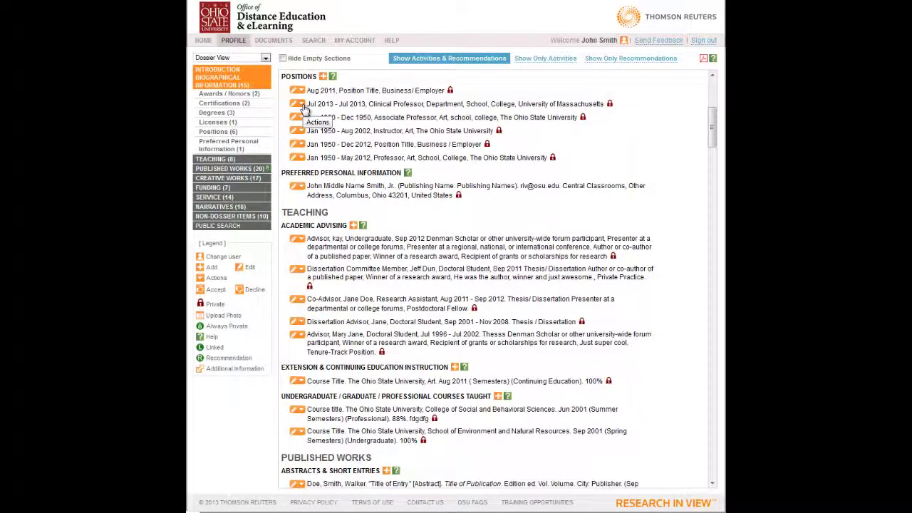
- Unlock the Jul 2013 Clinical Professor position from its actions menu, then lock it again
left_click(304, 108)
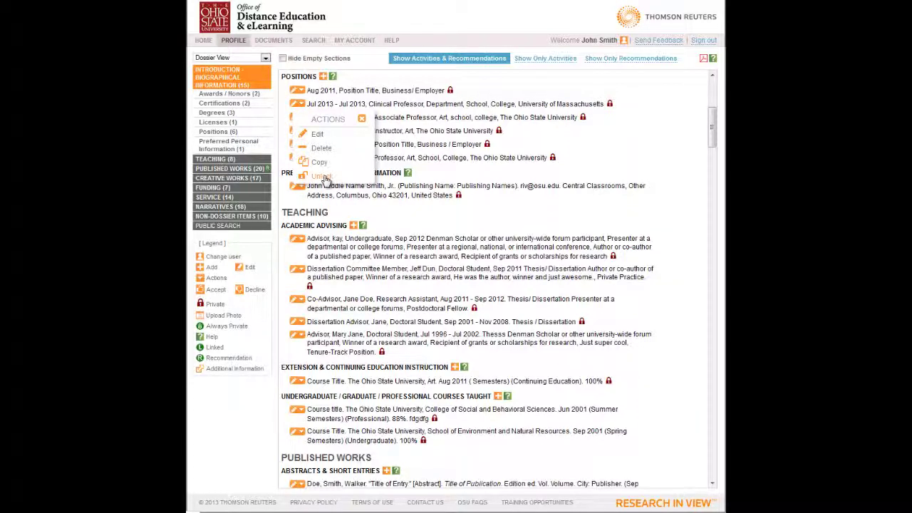
left_click(324, 180)
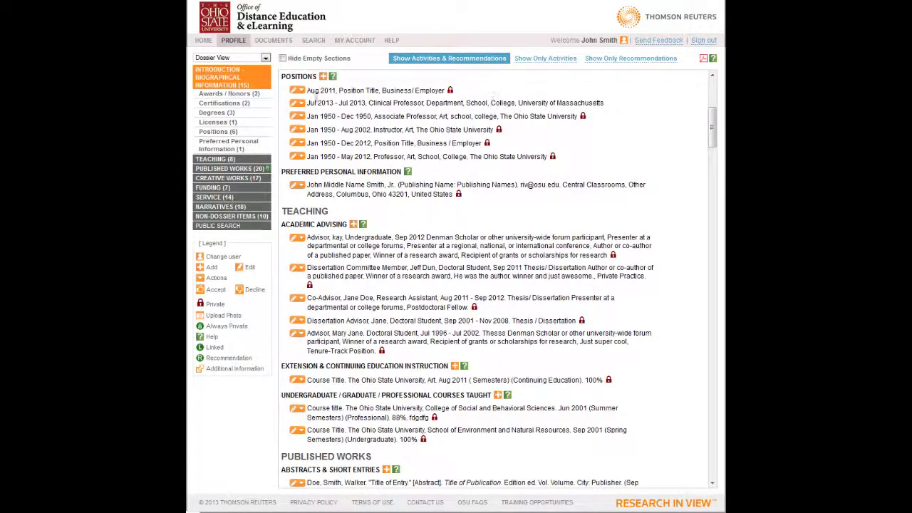
left_click(299, 104)
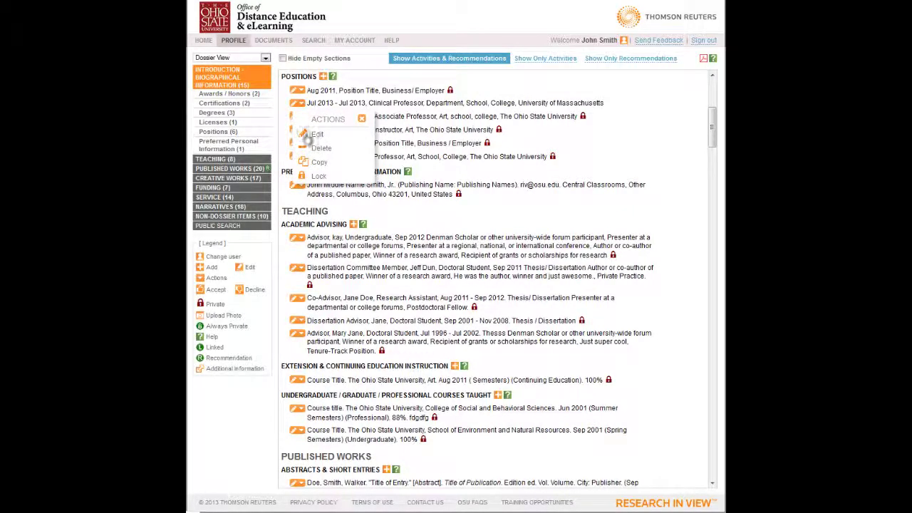
left_click(318, 178)
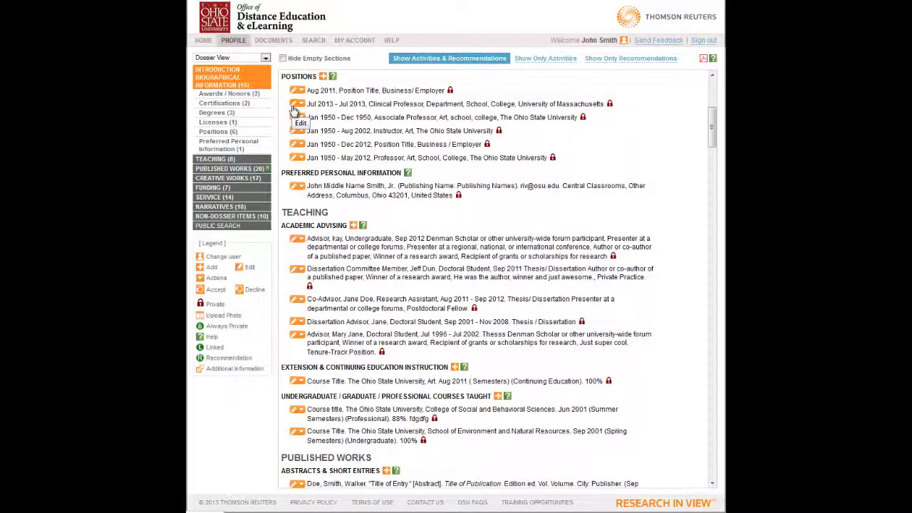
- Edit the Jul 2013 position so it reads Departments, Schools and Colleges, then save
left_click(294, 105)
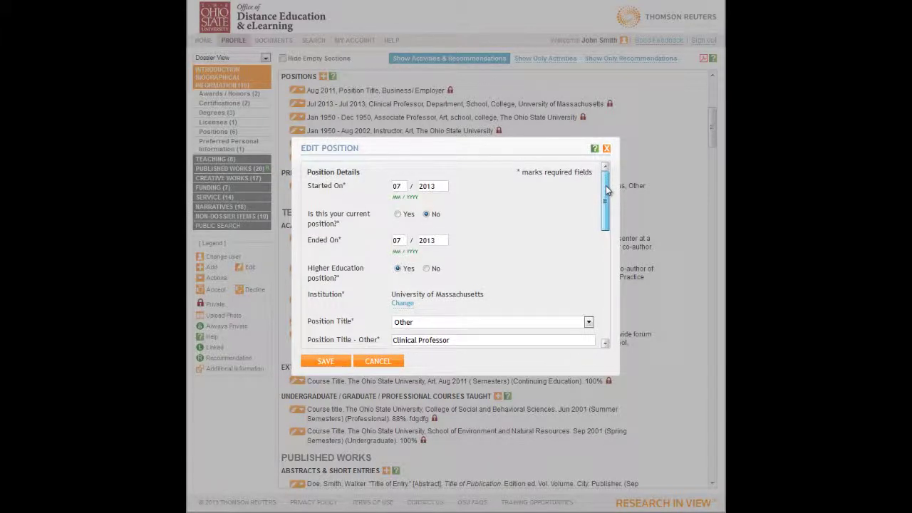
left_click_drag(606, 188, 606, 260)
left_click(455, 211)
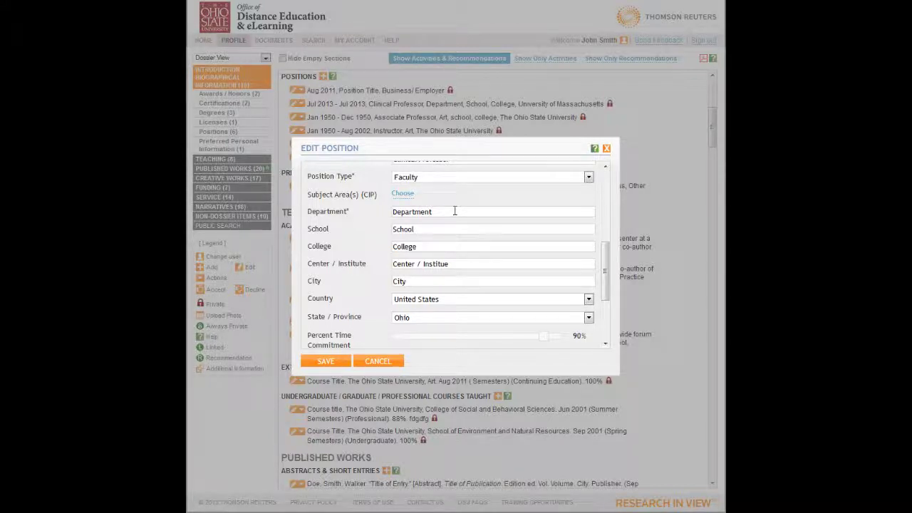
type("s")
left_click(446, 229)
type("ss")
left_click(460, 267)
type("s")
left_click(326, 361)
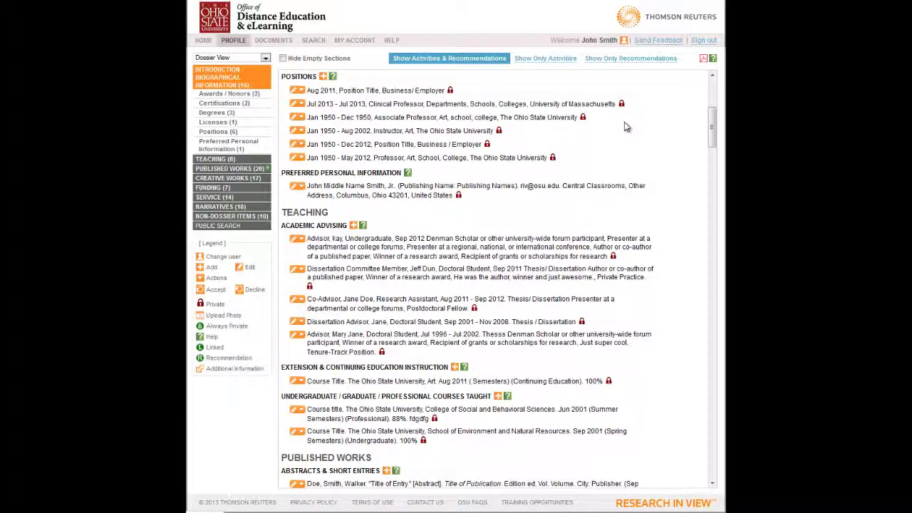
- Choose Copy from the Jul 2013 Clinical Professor row's actions menu
left_click(302, 105)
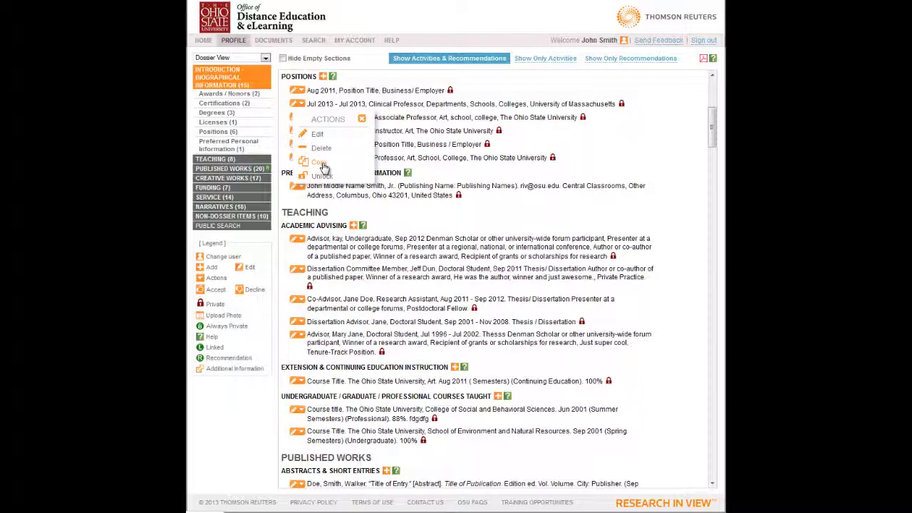
left_click(320, 164)
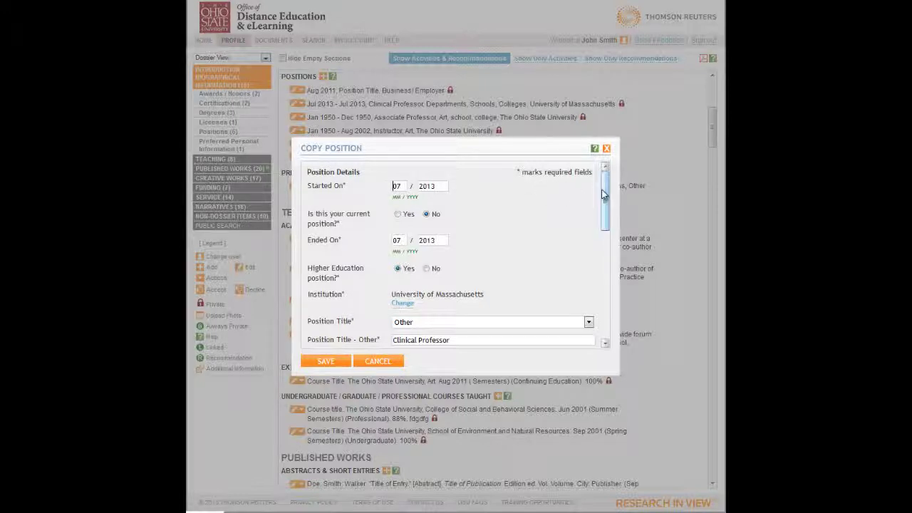
- Set the copy's start and end months to 06 and its title to Associate Professor, then save
mouse_move(604, 194)
left_mouse_down()
mouse_move(607, 314)
mouse_move(609, 199)
left_mouse_up()
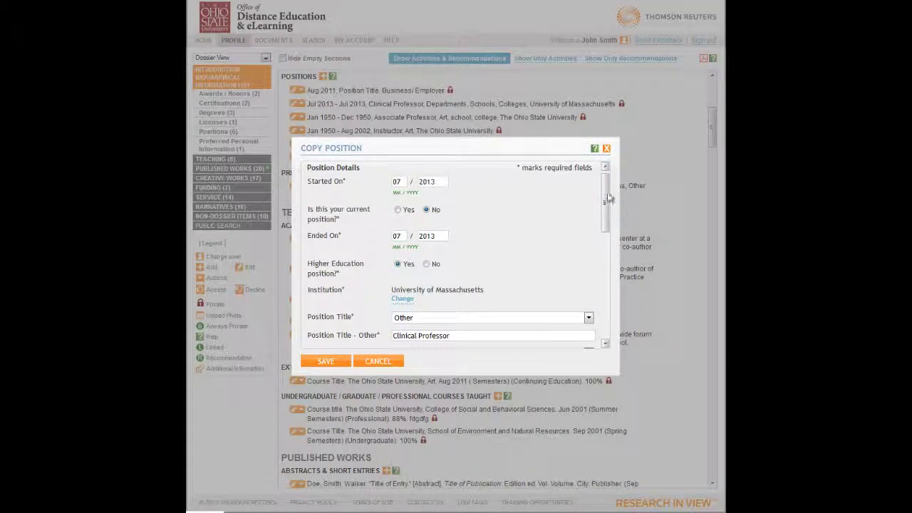
double_click(402, 183)
type("06")
double_click(406, 236)
type("0")
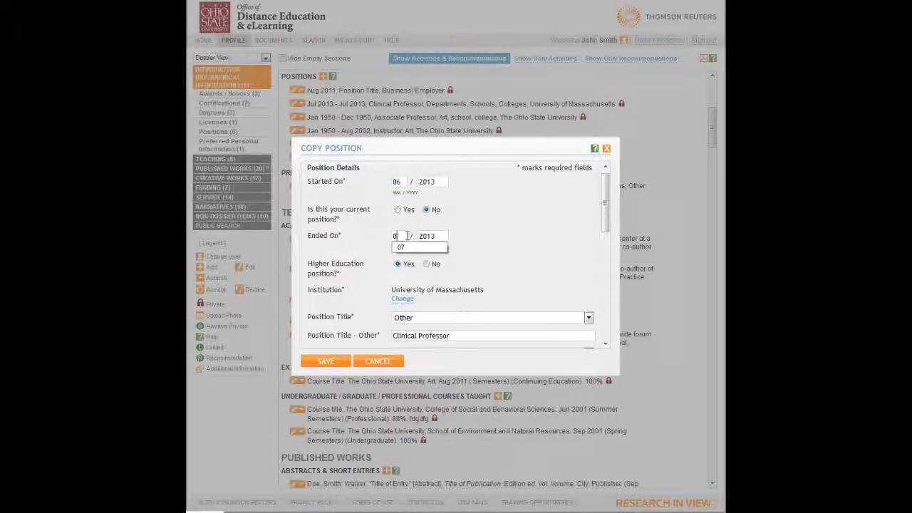
type("6")
scroll(550, 230, "down", 1)
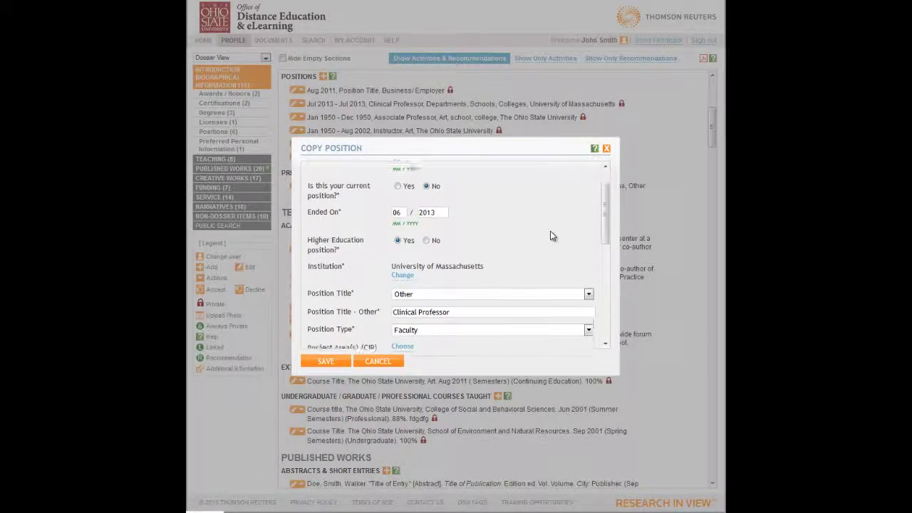
scroll(550, 230, "down", 3)
left_click(466, 245)
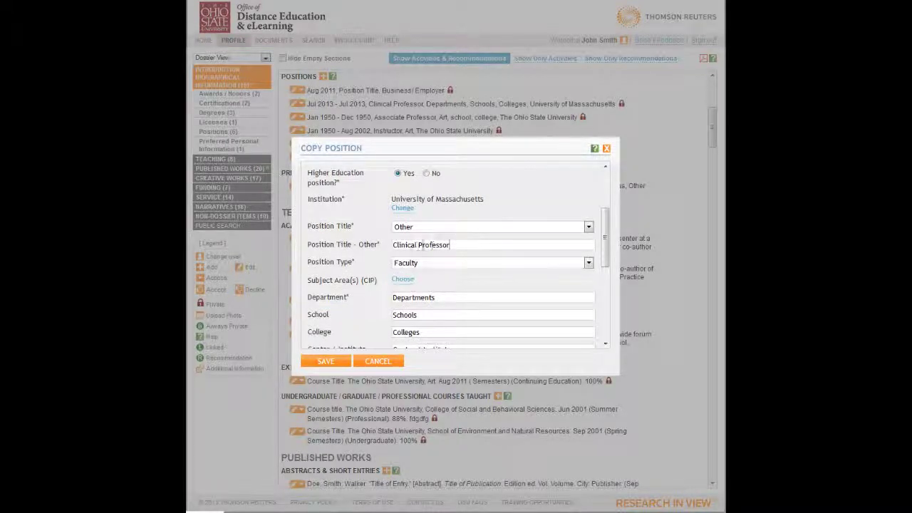
double_click(403, 244)
type("A")
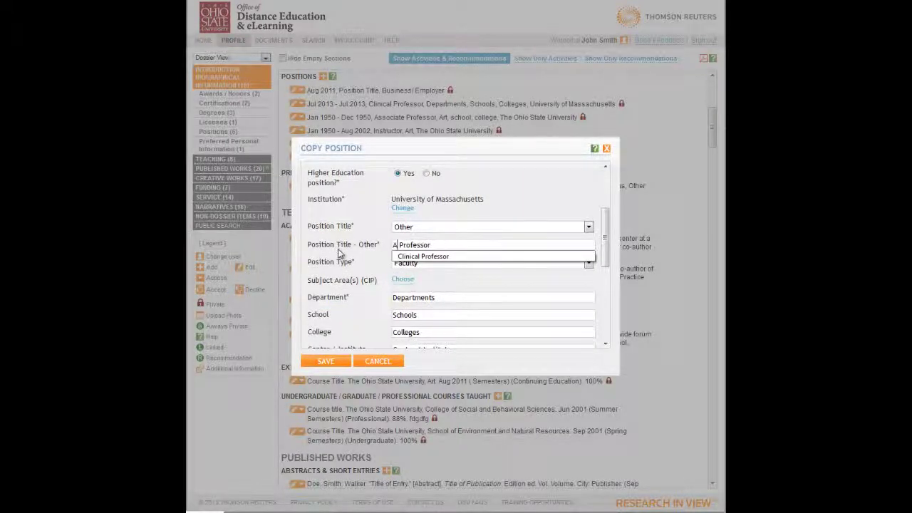
type("ssociat")
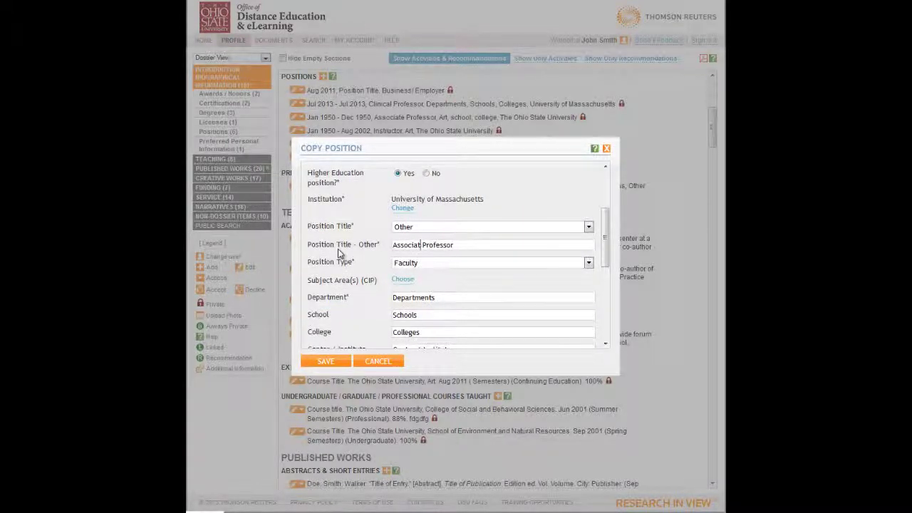
type("e")
scroll(338, 249, "down", 2)
left_click(321, 363)
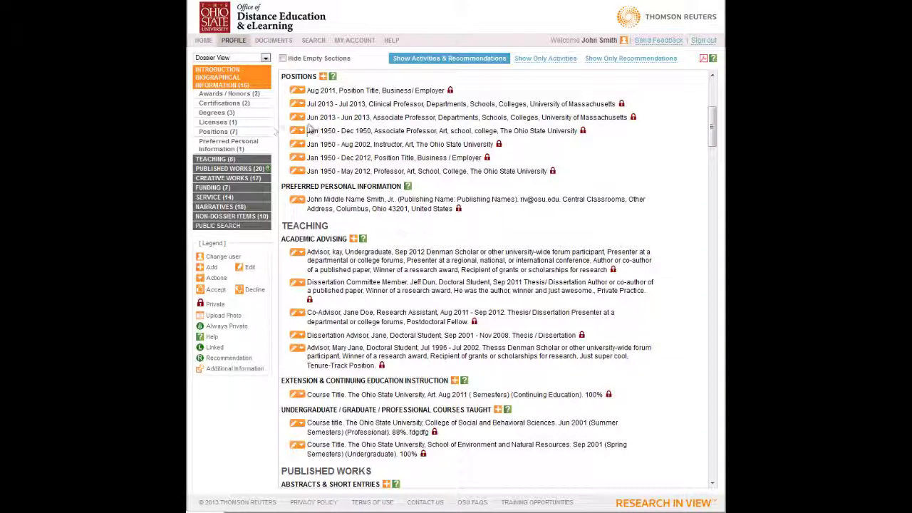
- Delete the Jun 2013 Associate Professor position and confirm the deletion
left_click(300, 118)
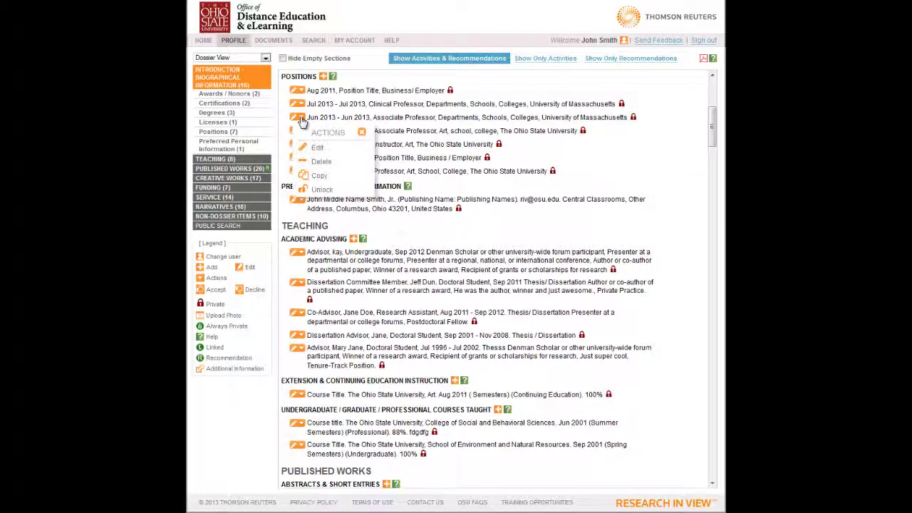
left_click(322, 164)
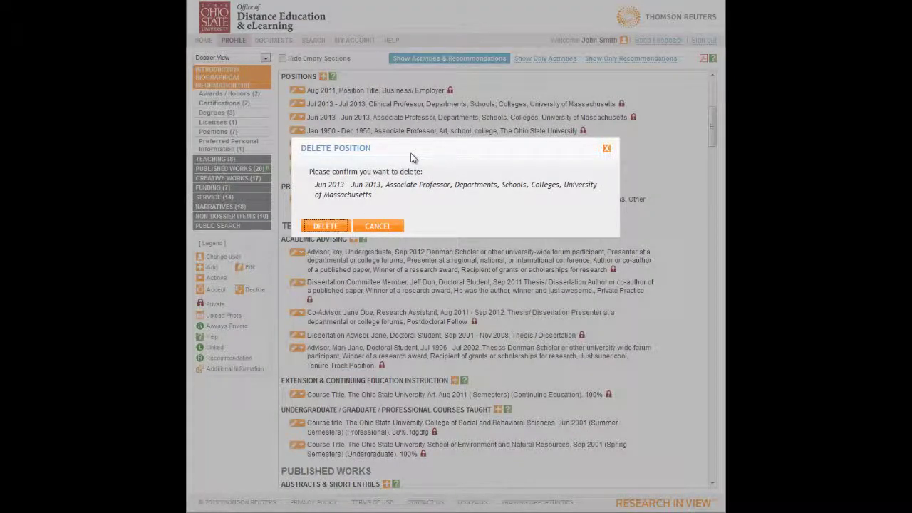
left_click(338, 228)
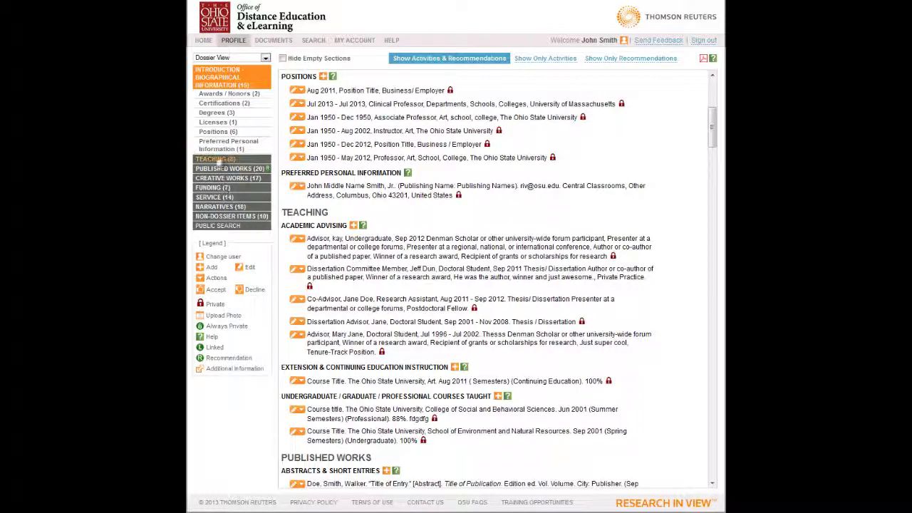
- Collapse and re-expand Introduction, view Awards / Honors, then jump to Preferred Personal Information
left_click(225, 77)
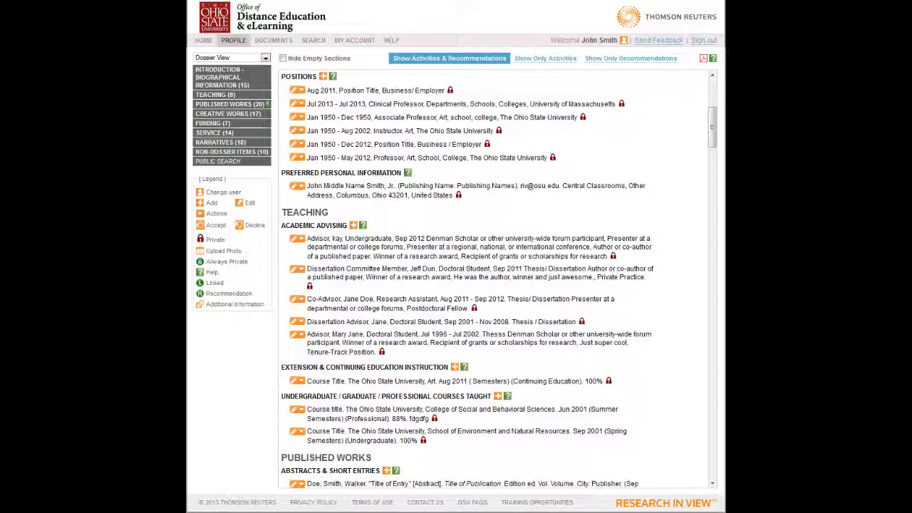
left_click(212, 80)
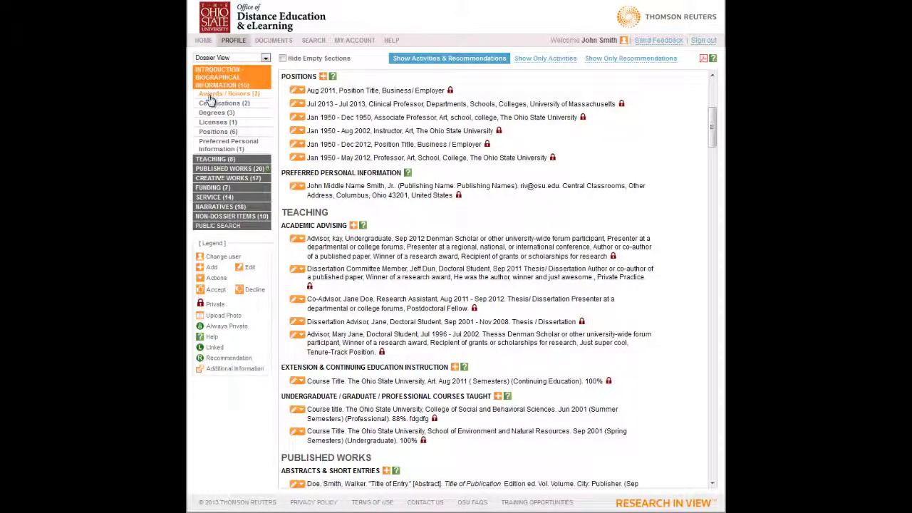
left_click(213, 95)
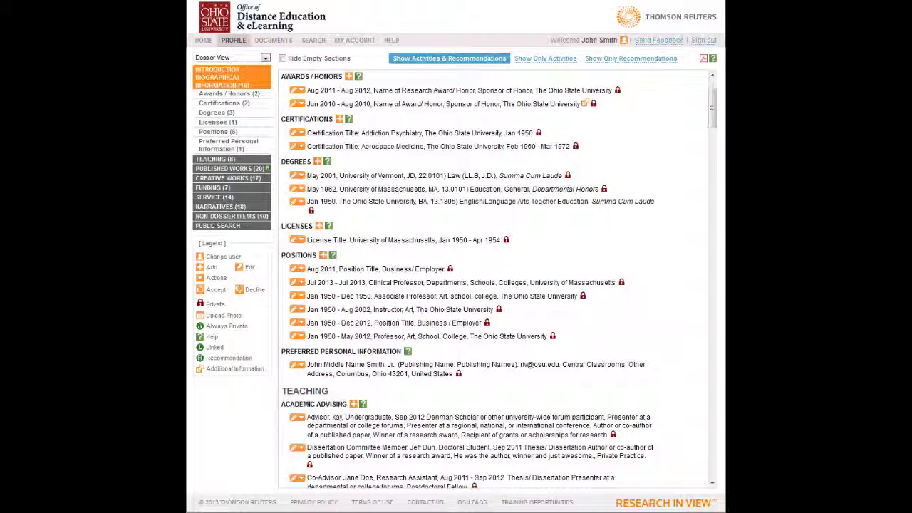
left_click(224, 144)
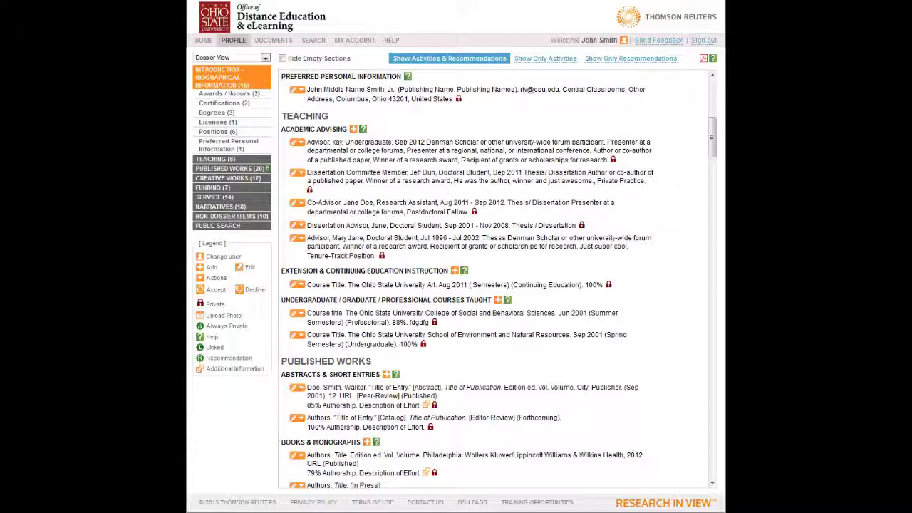
- Expand TEACHING, jump to Academic Advising, and start an Extension & Continuing Education Instruction entry
left_click(210, 159)
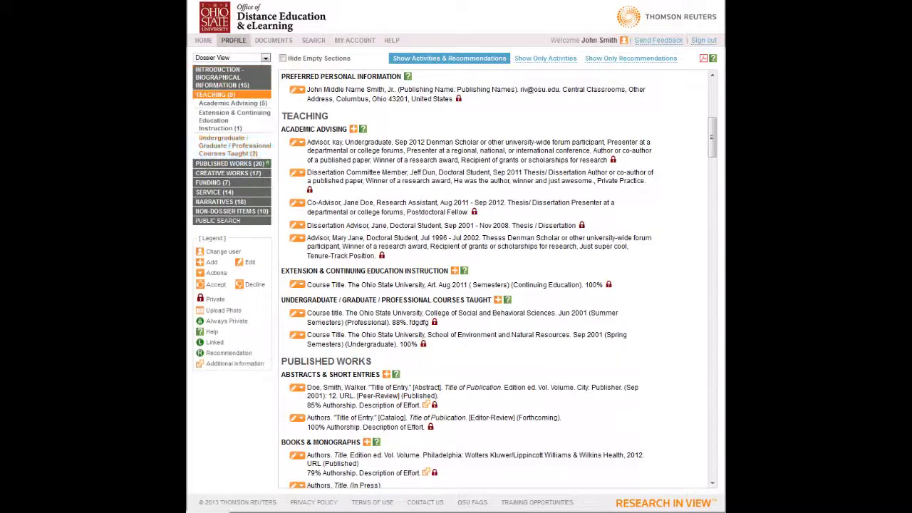
left_click(221, 103)
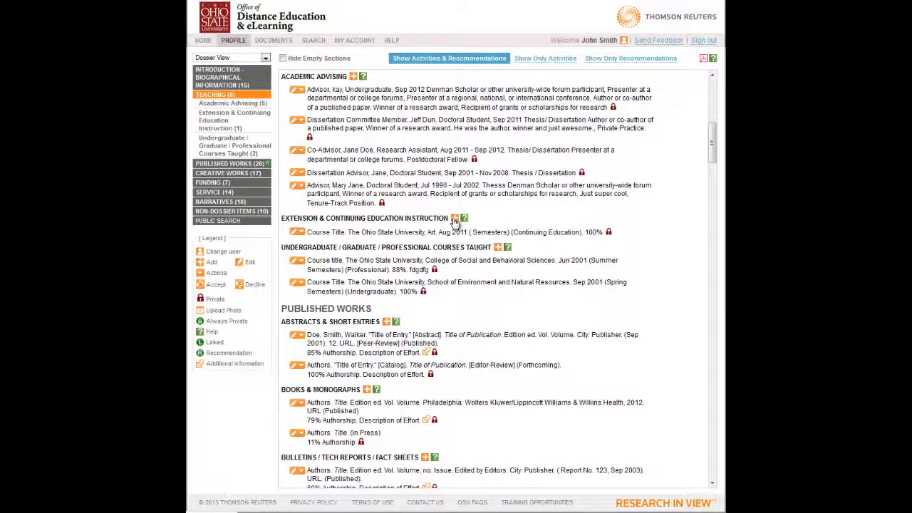
left_click(454, 219)
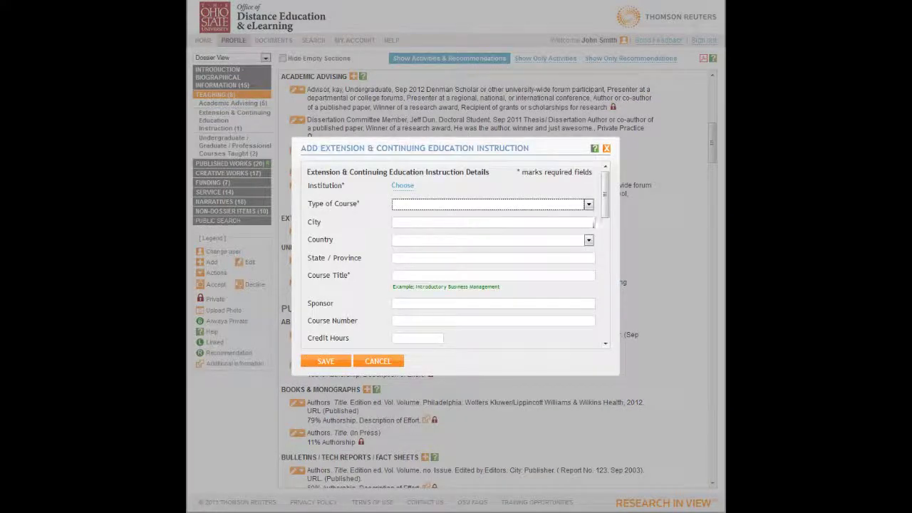
- Look over the Type of Course options, then cancel the extension instruction form unsaved
left_click(588, 205)
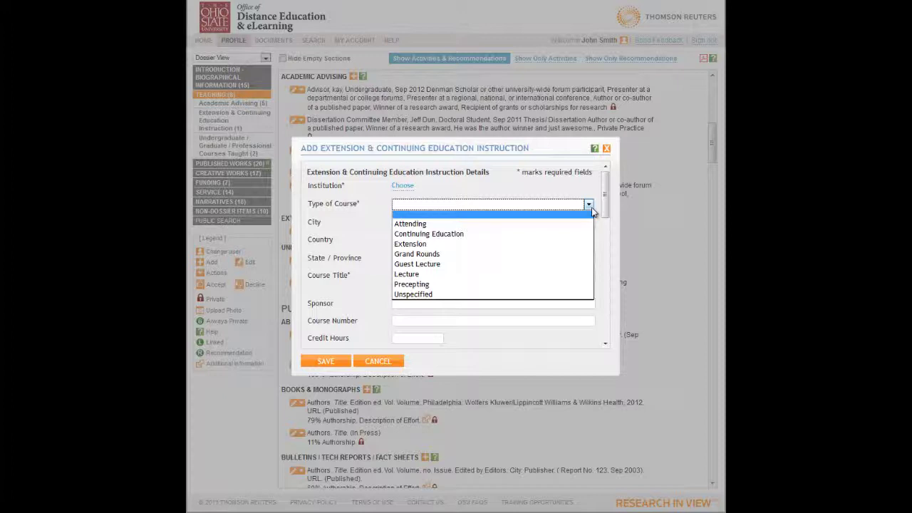
left_click(390, 363)
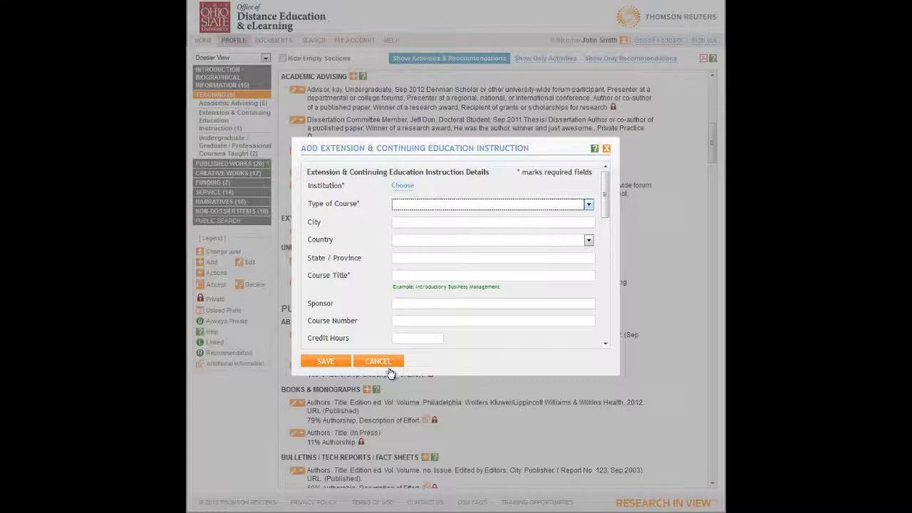
left_click(390, 363)
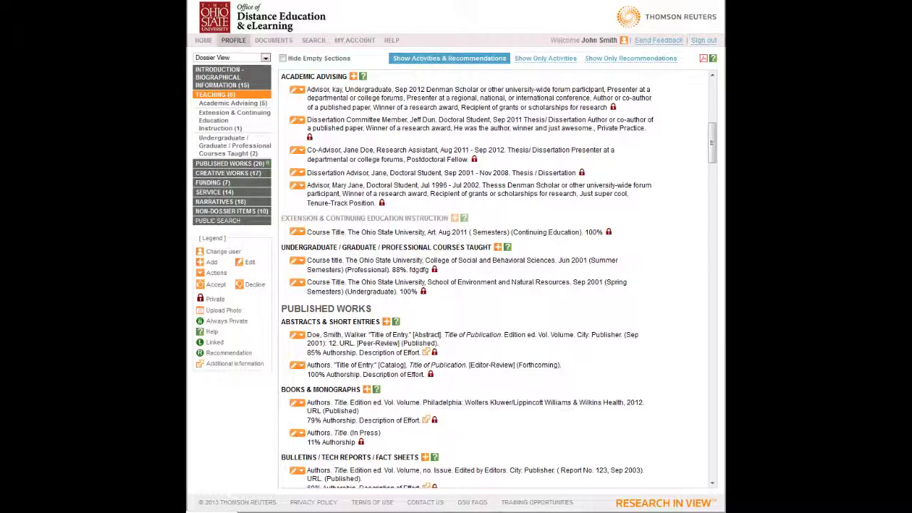
- Jump to Undergraduate / Graduate / Professional Courses Taught, open its add form, and cancel it
left_click(233, 145)
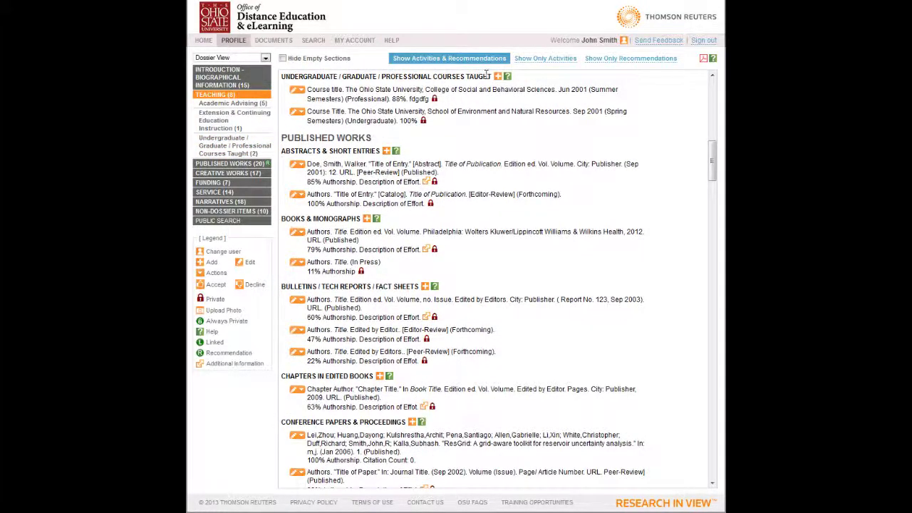
left_click(498, 77)
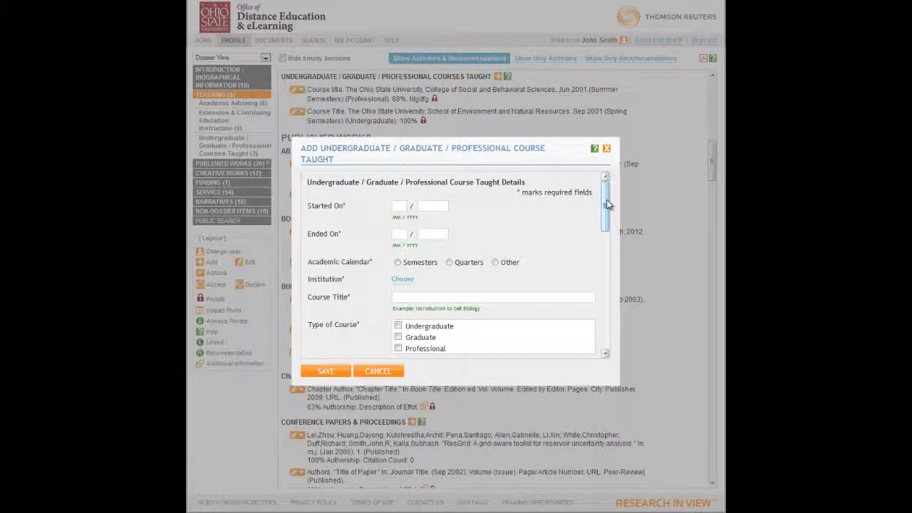
left_click_drag(606, 206, 610, 328)
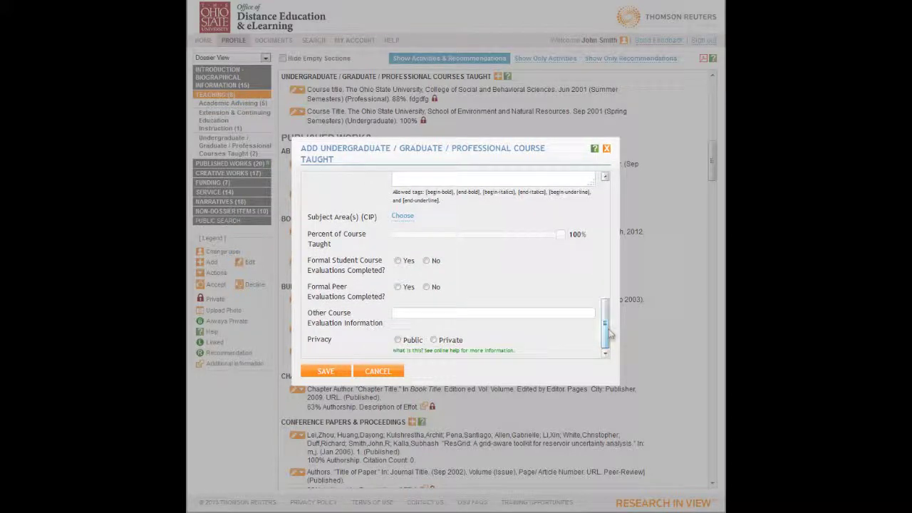
left_click(378, 371)
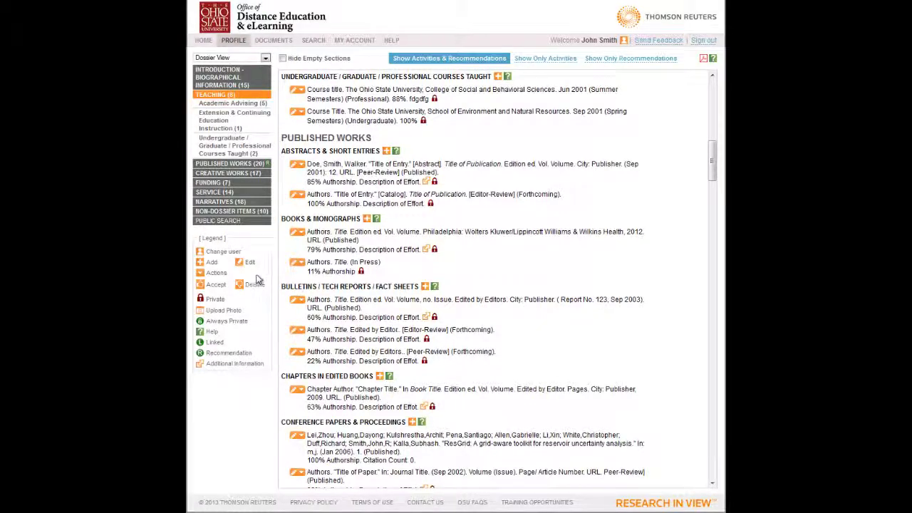
- Expand Published Works and view Abstracts & Short Entries, Edited Books, Journal Articles, Potential Publications Under Review, and Scholarly Presentations
left_click(231, 166)
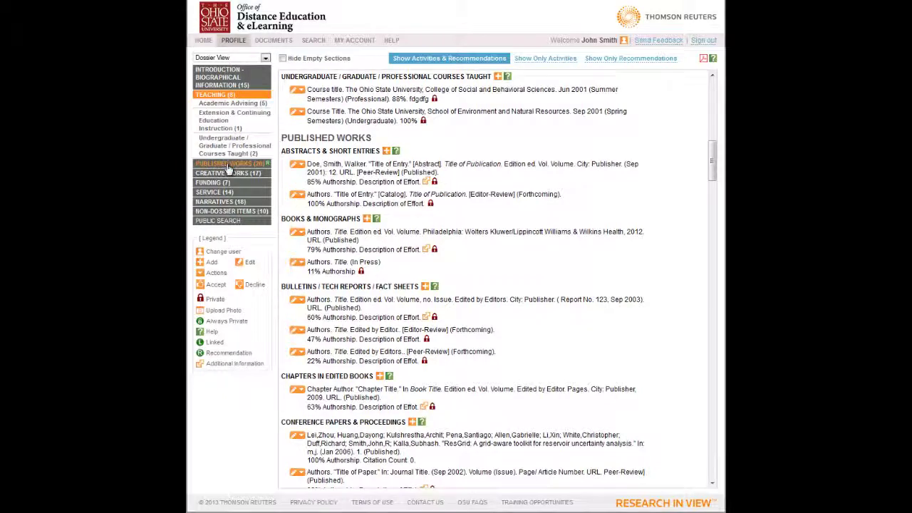
left_click(221, 116)
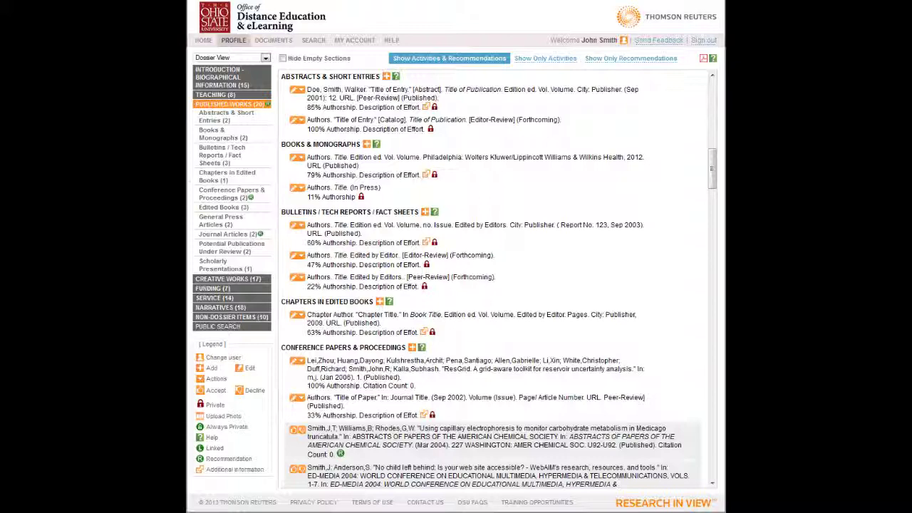
left_click(219, 206)
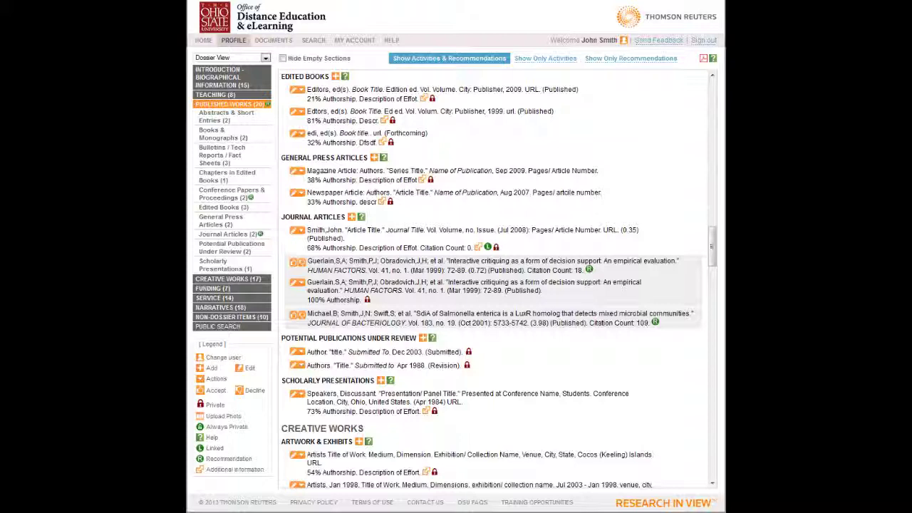
left_click(214, 236)
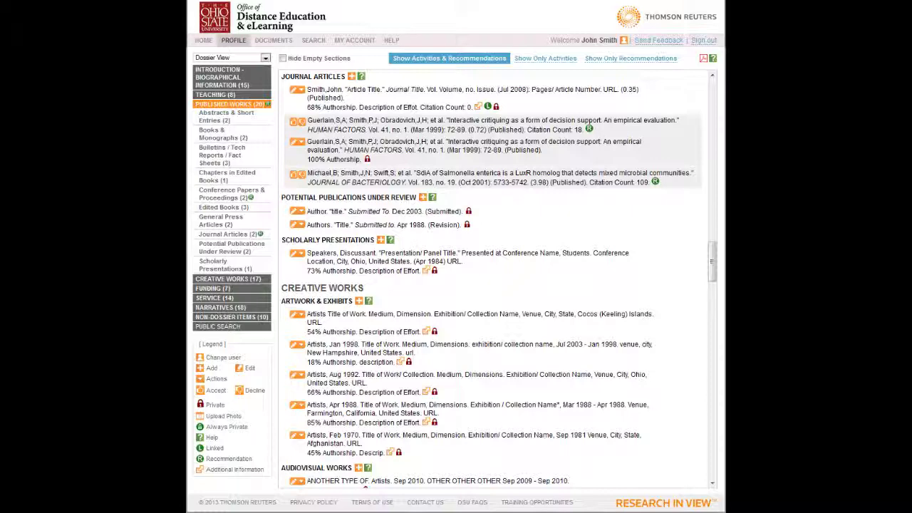
left_click(206, 246)
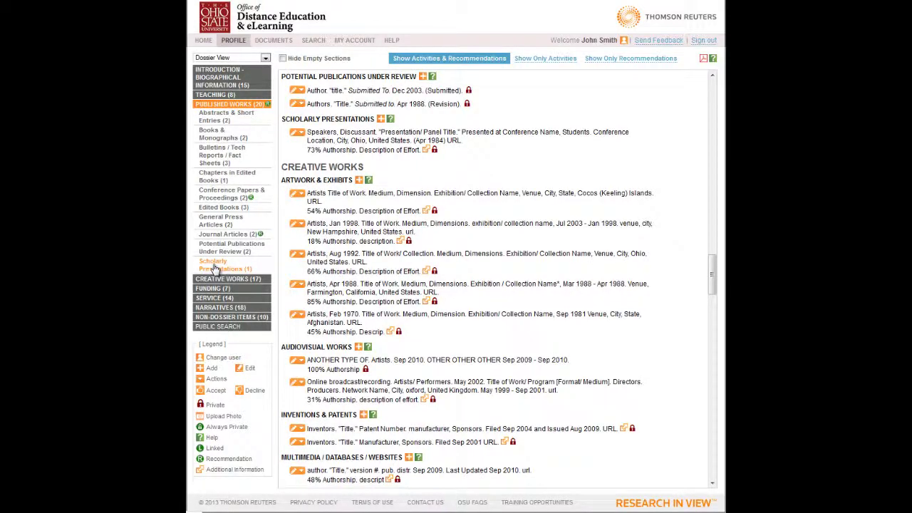
left_click(214, 268)
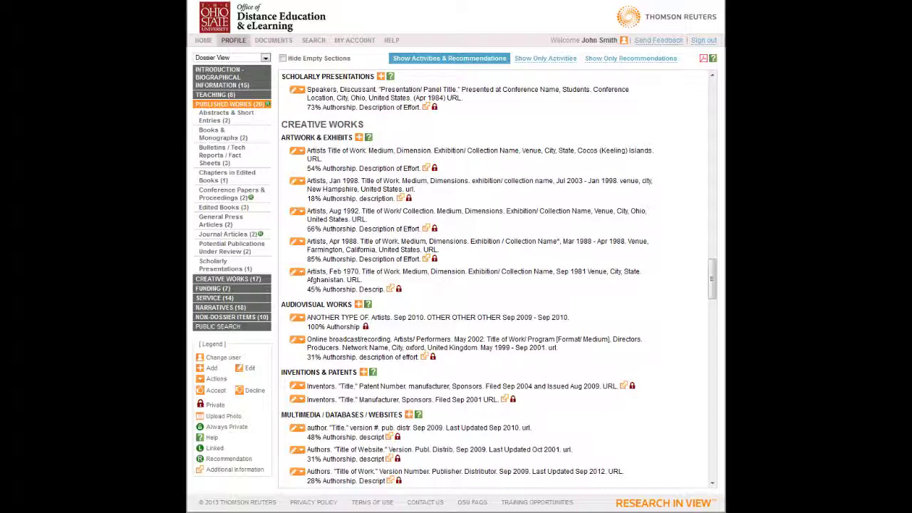
- View Artwork & Exhibits, Multimedia / Databases / Websites, and Other Creative Works, then Funding's Grants / Contracts / Clinical Trials
left_click(208, 279)
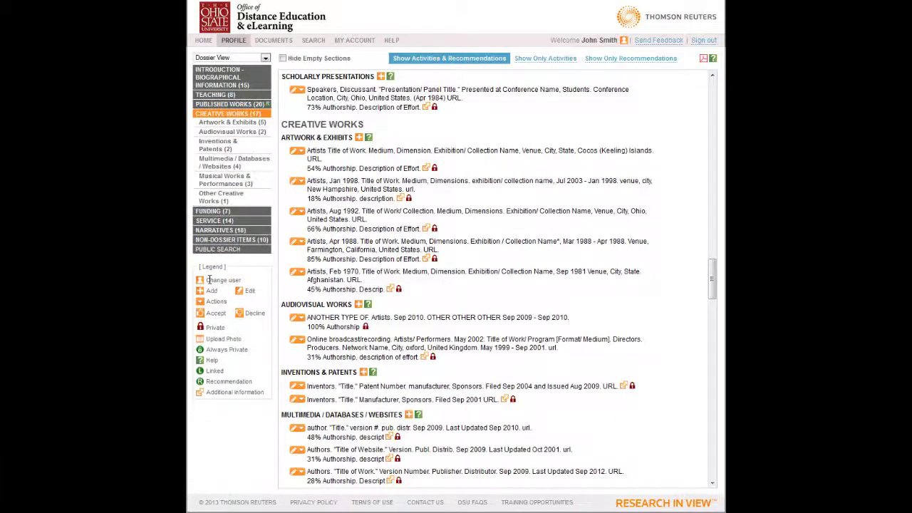
left_click(214, 122)
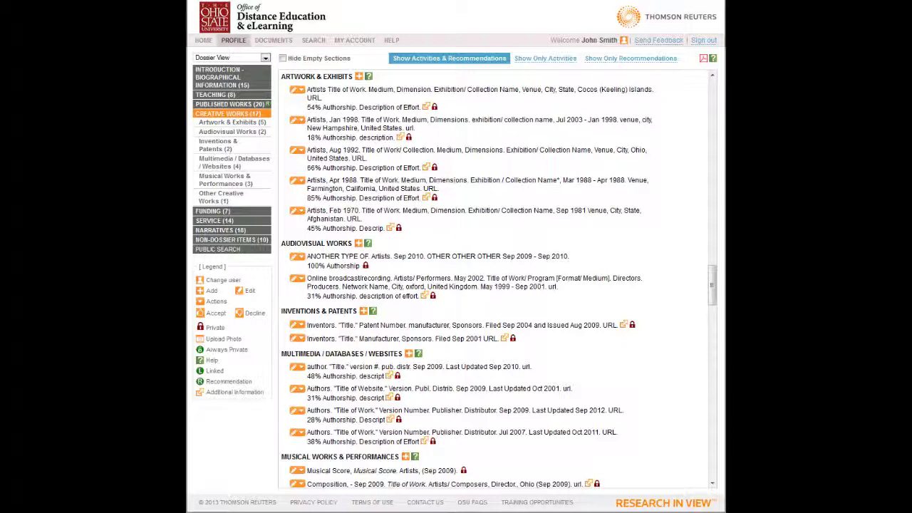
left_click(214, 168)
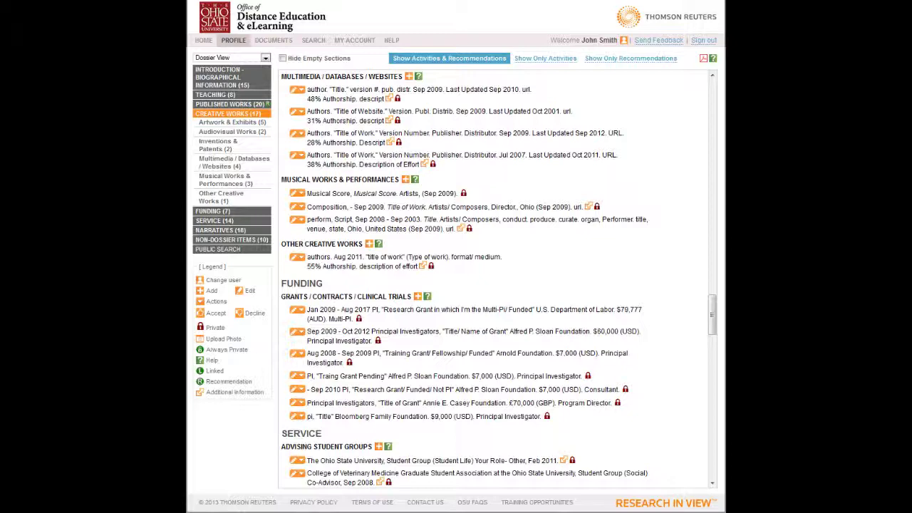
left_click(218, 197)
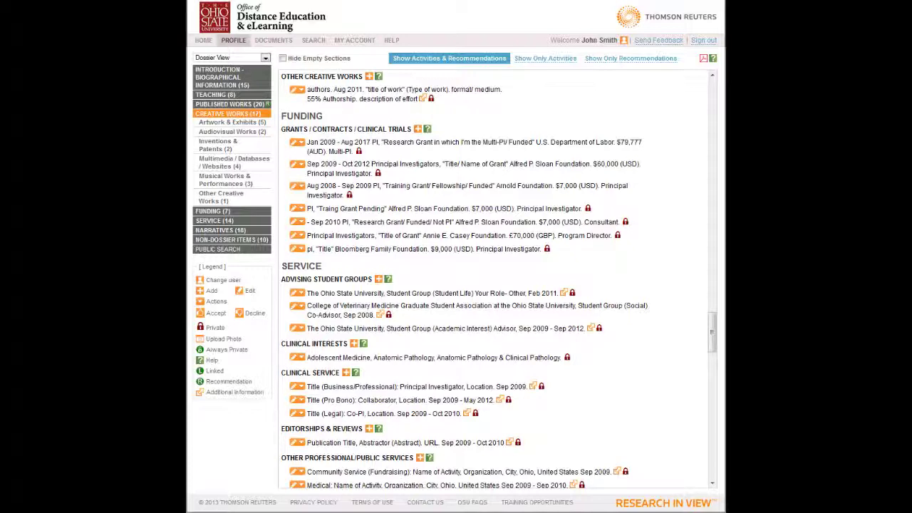
left_click(212, 211)
left_click(205, 135)
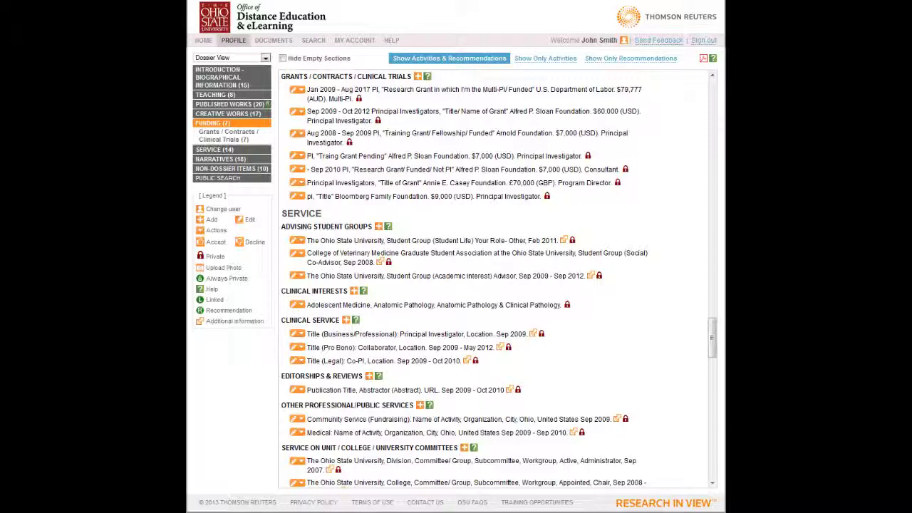
left_click(299, 91)
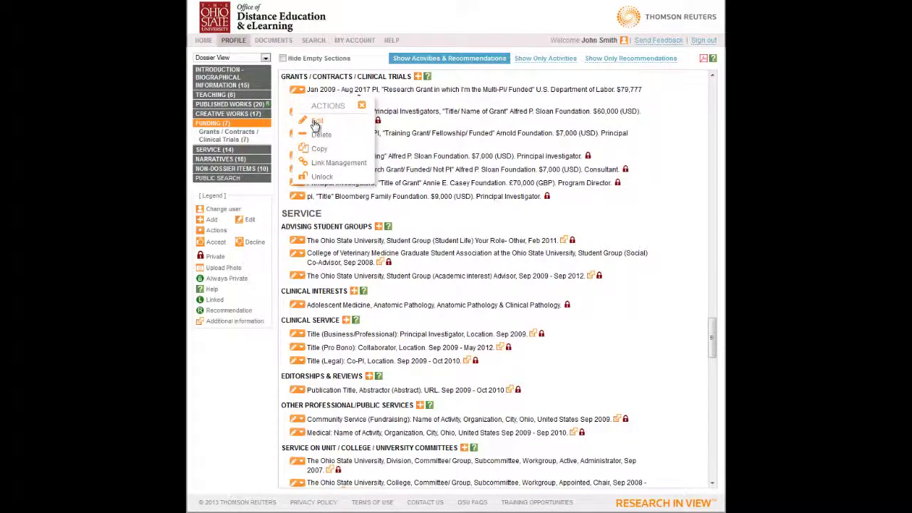
left_click(316, 121)
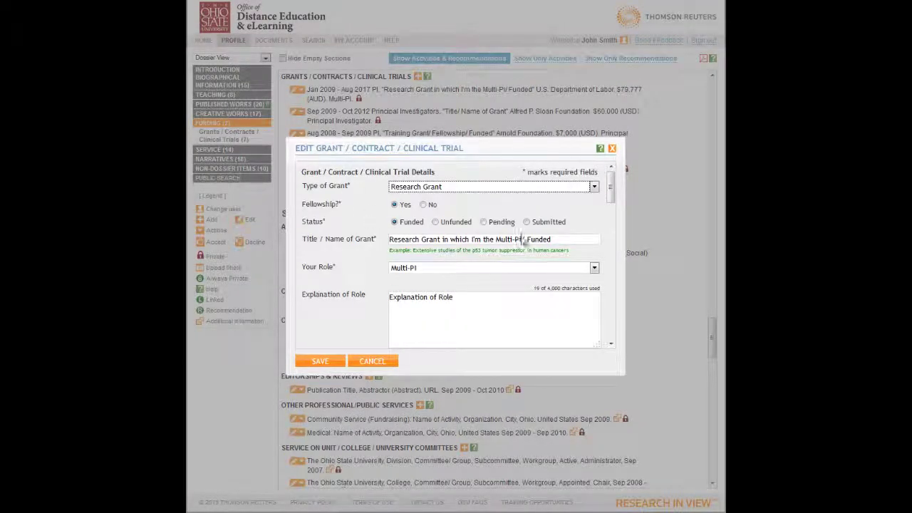
left_click(595, 188)
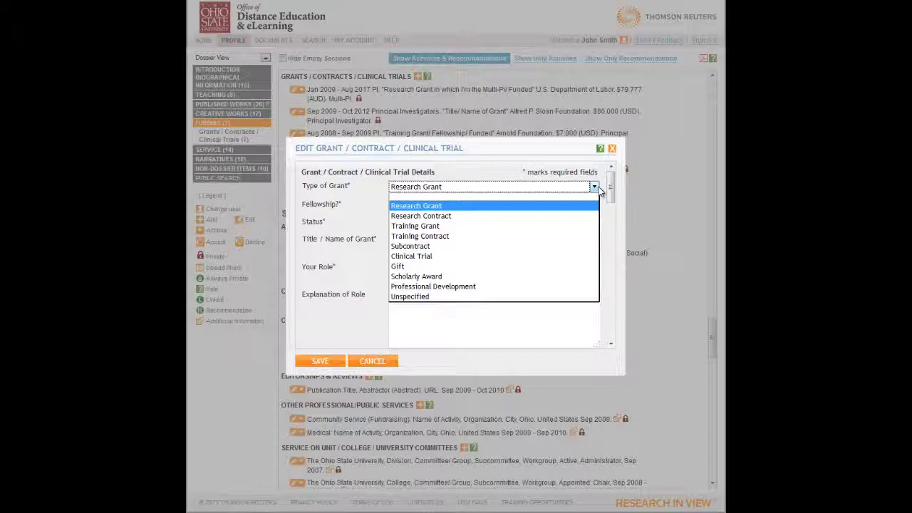
left_click(386, 361)
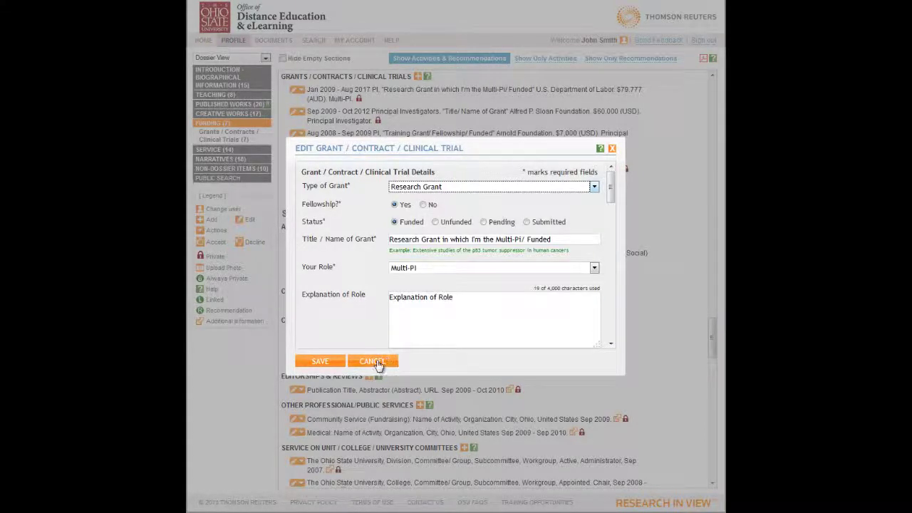
left_click(372, 361)
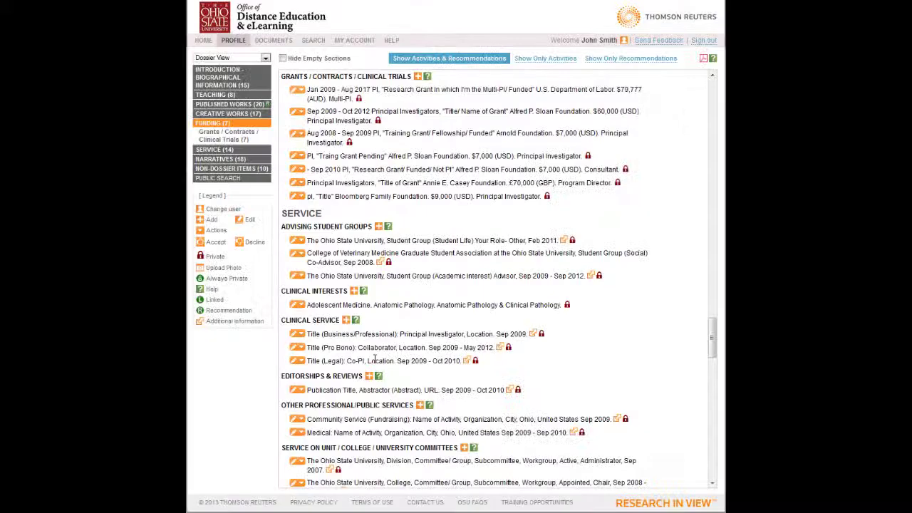
left_click(207, 150)
- Go to Editorships & Reviews under Service and list Type of Editorship options for a new entry
left_click(204, 145)
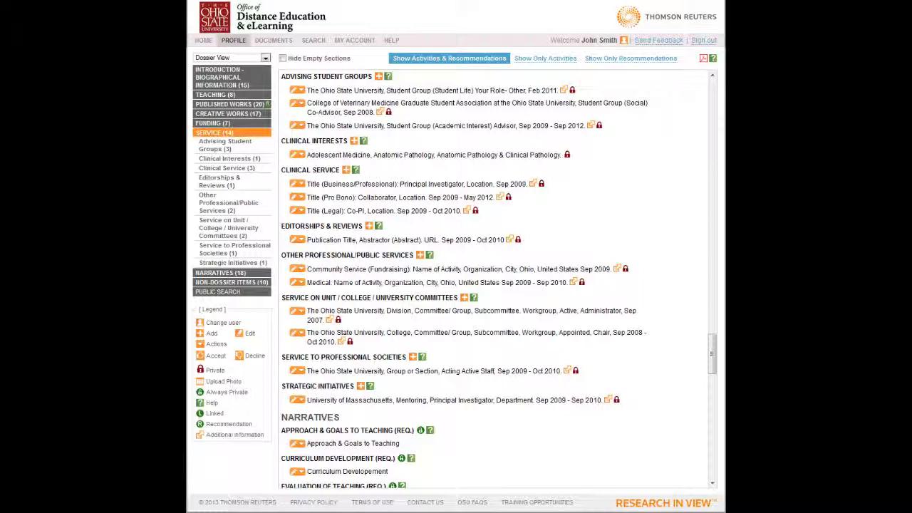
left_click(211, 124)
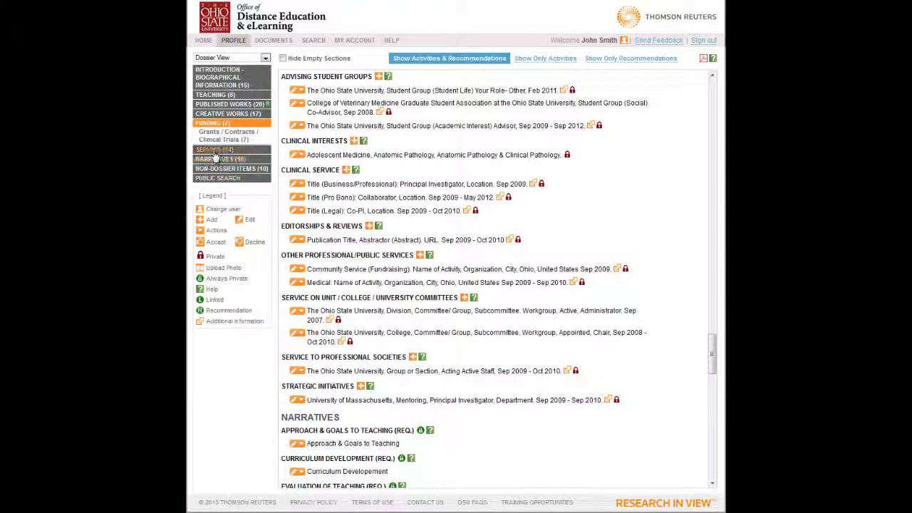
left_click(213, 151)
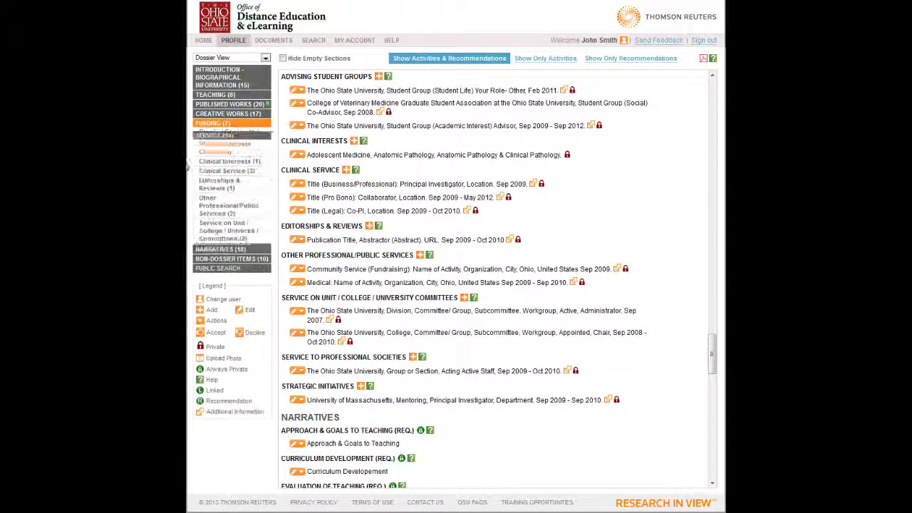
left_click(234, 186)
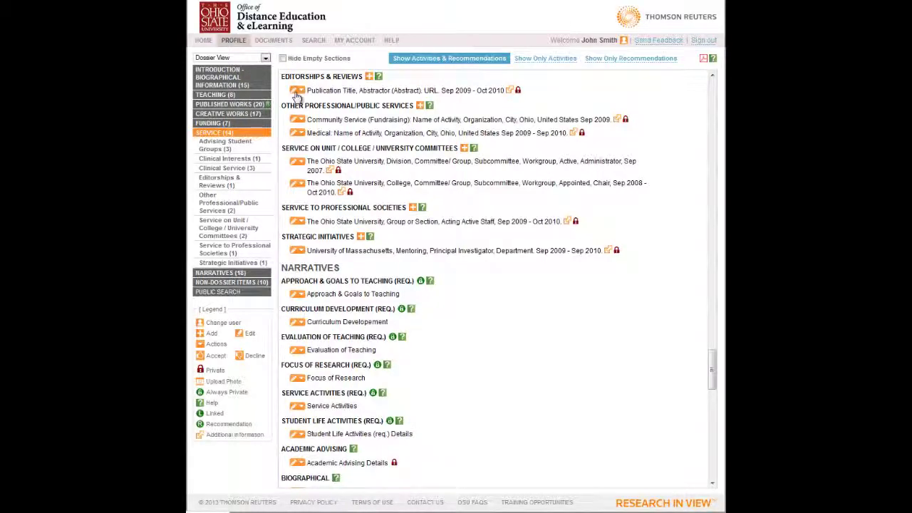
left_click(369, 77)
left_click(589, 188)
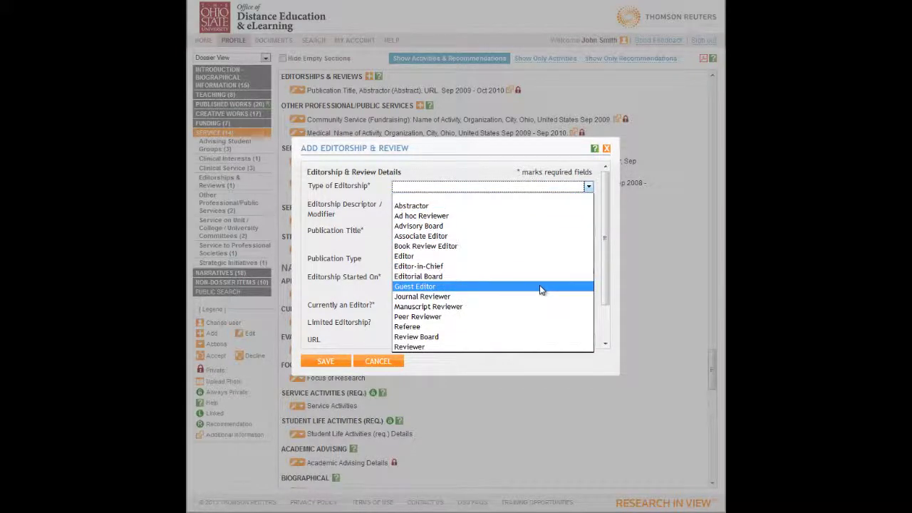
- Pick Abstractor, try the Assistant, Co and Invited descriptors, then cancel the entry unsaved
left_click(424, 207)
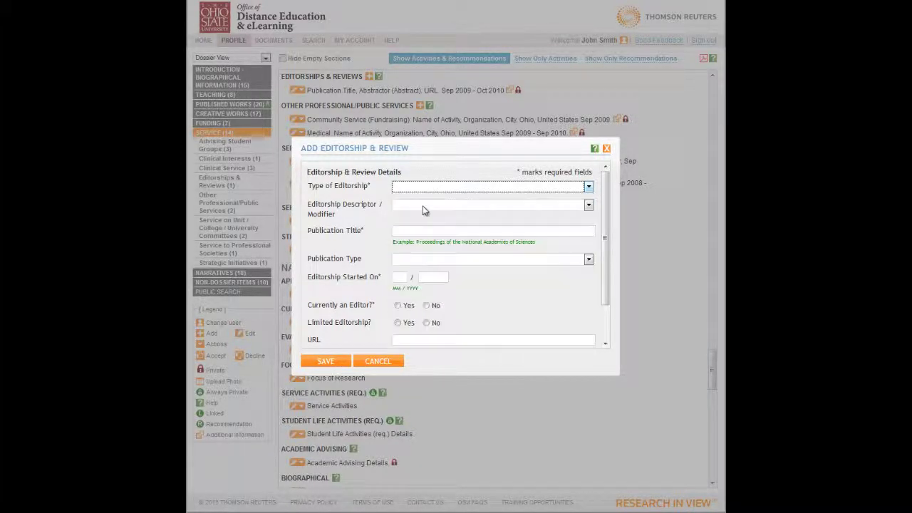
left_click(589, 206)
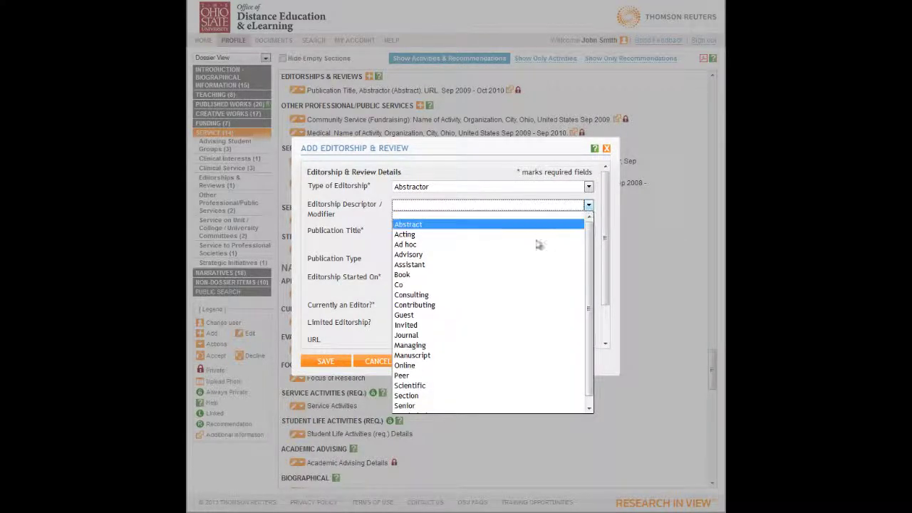
left_click(436, 269)
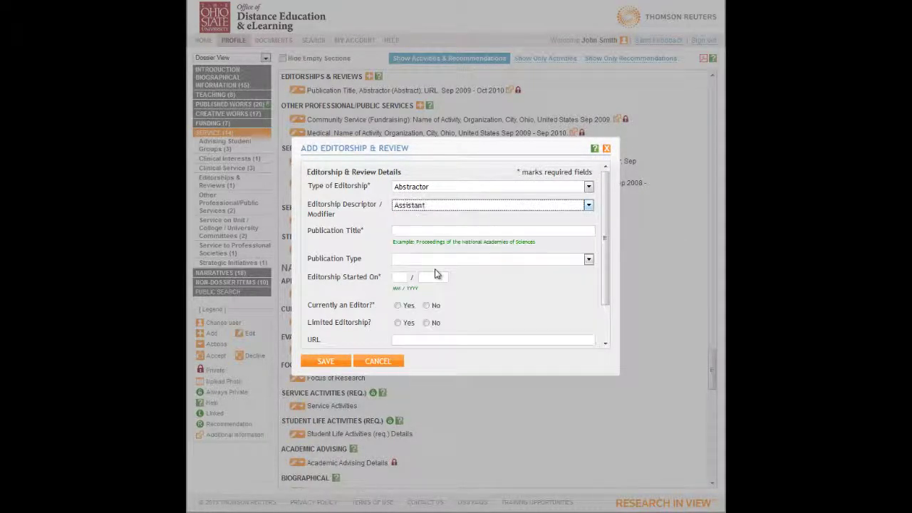
left_click(588, 210)
left_click(474, 285)
left_click(588, 206)
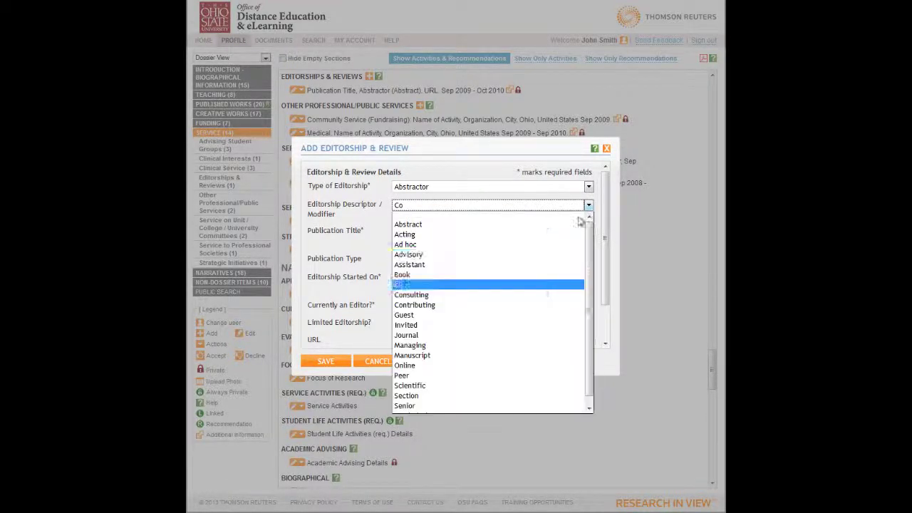
left_click(455, 326)
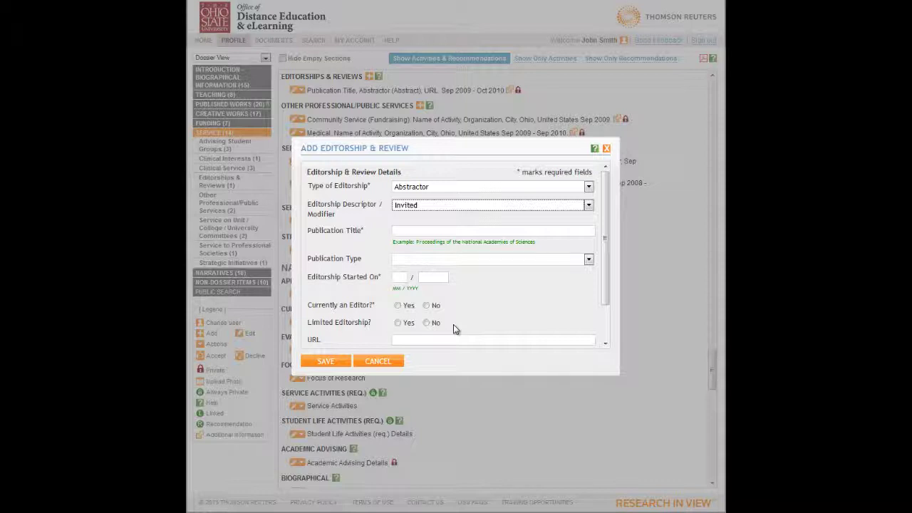
left_click(385, 365)
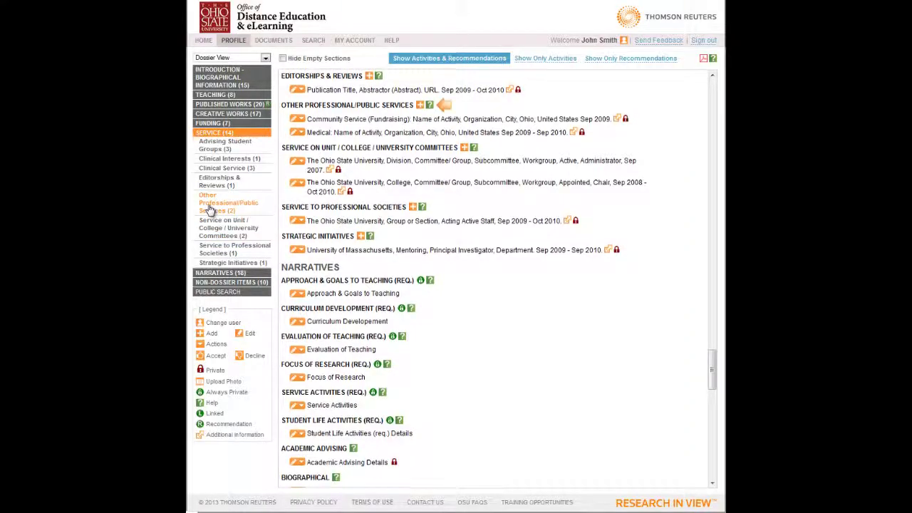
left_click(210, 207)
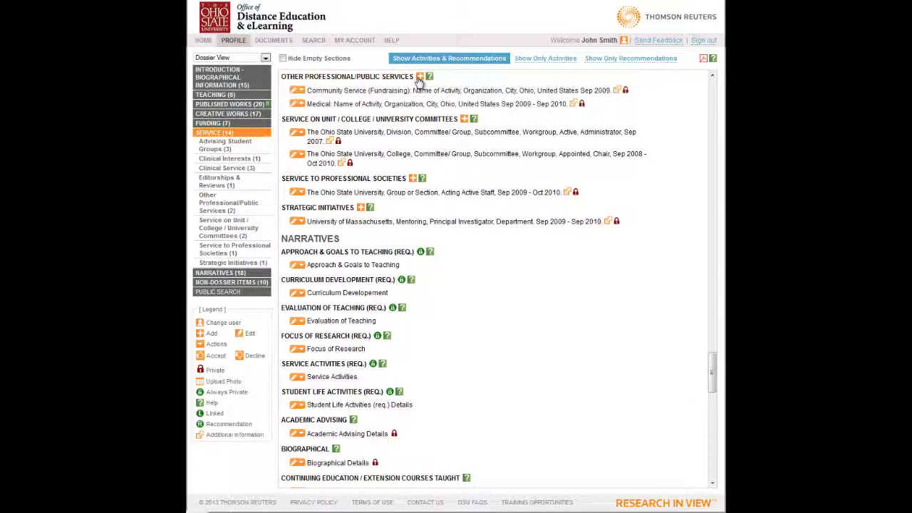
left_click(420, 76)
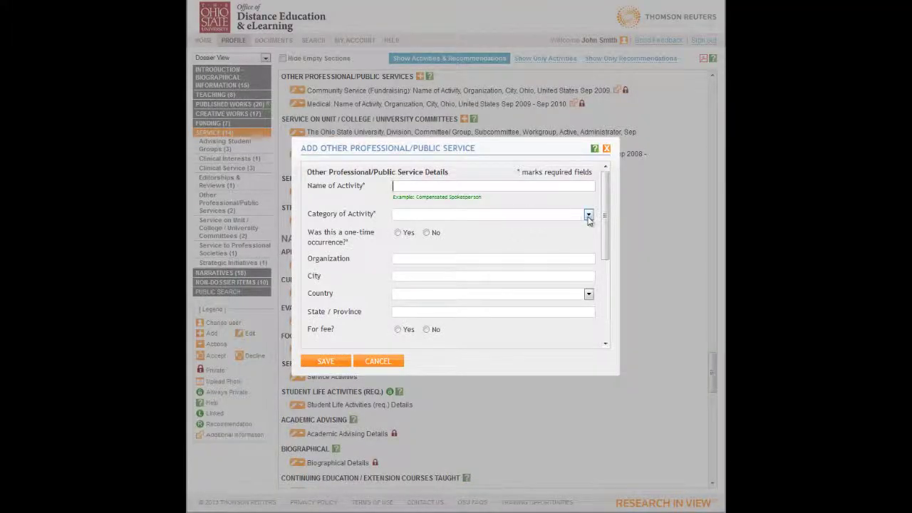
left_click(588, 215)
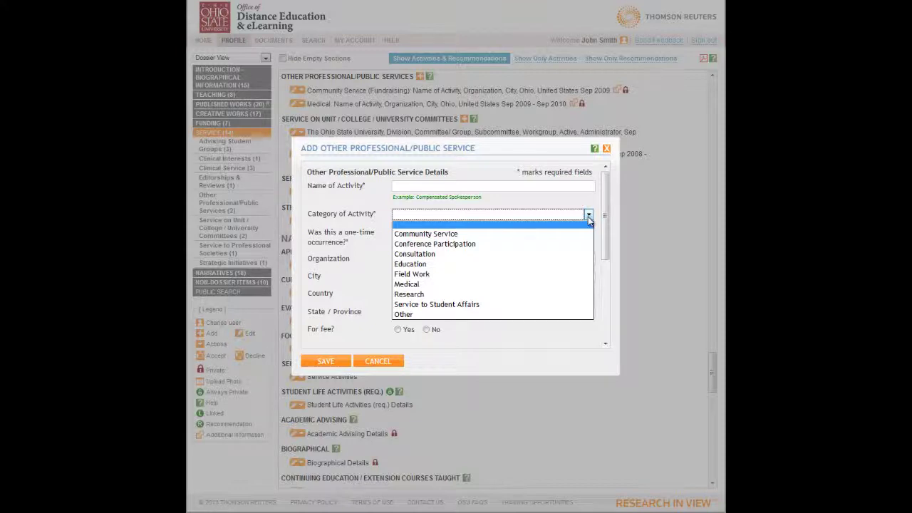
left_click(442, 314)
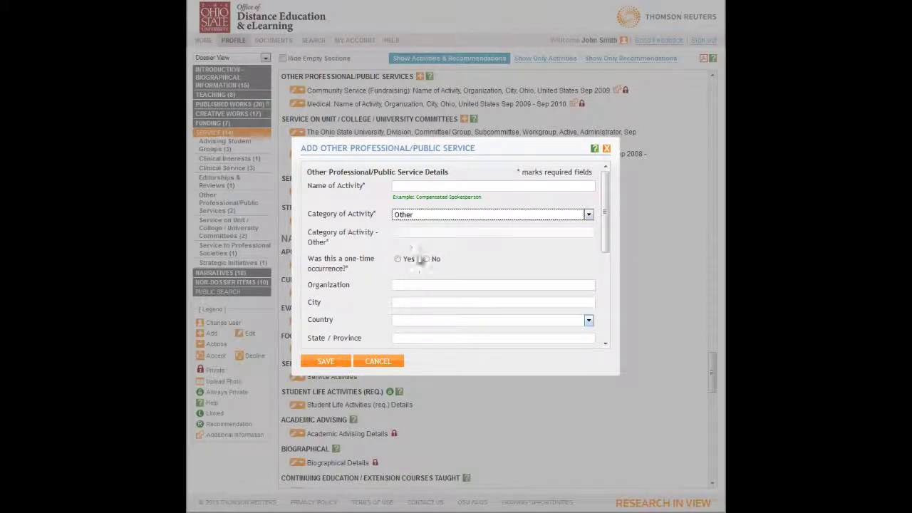
left_click(405, 232)
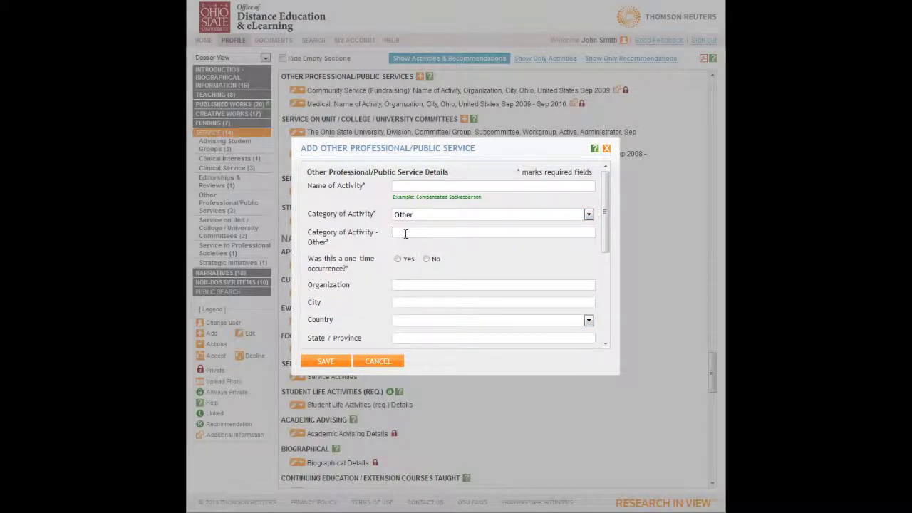
left_click(455, 218)
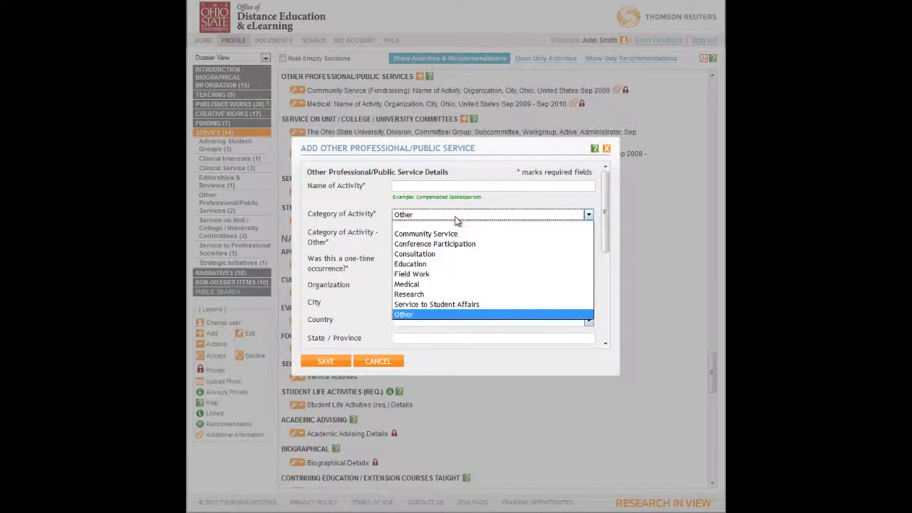
left_click(425, 294)
left_click(419, 232)
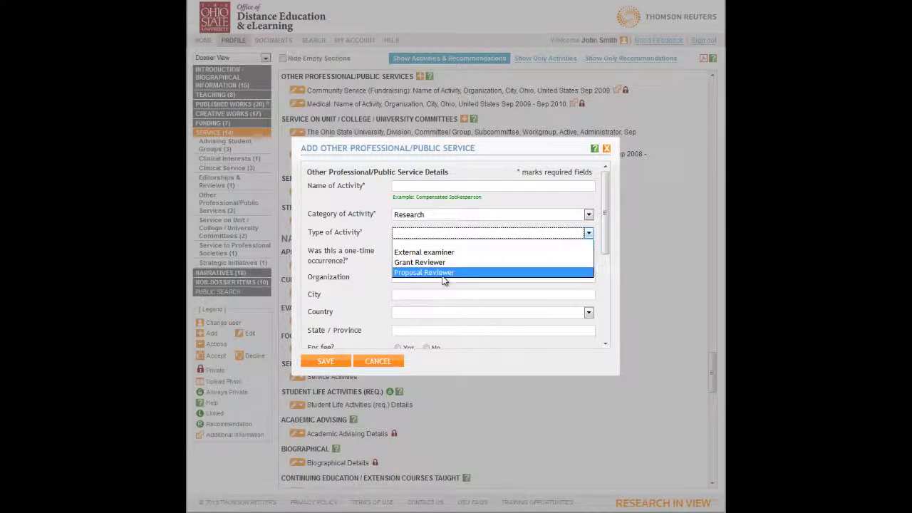
left_click(386, 366)
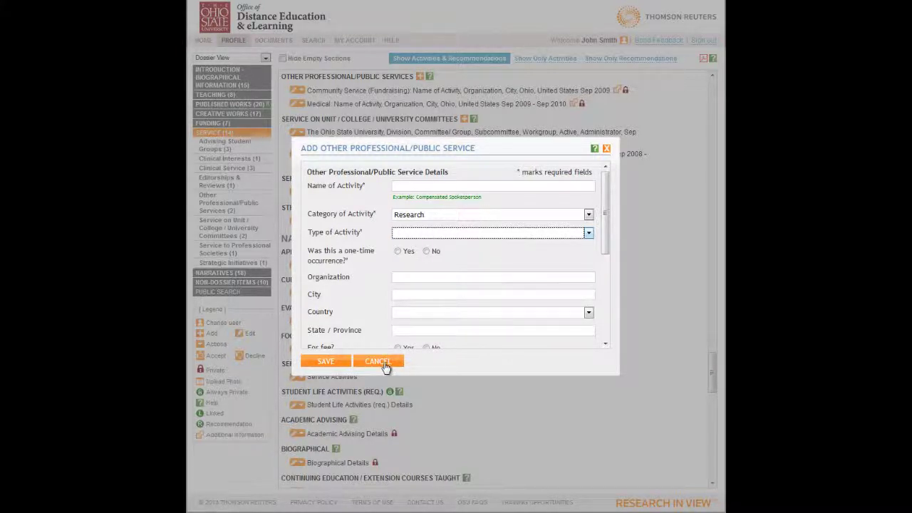
left_click(379, 364)
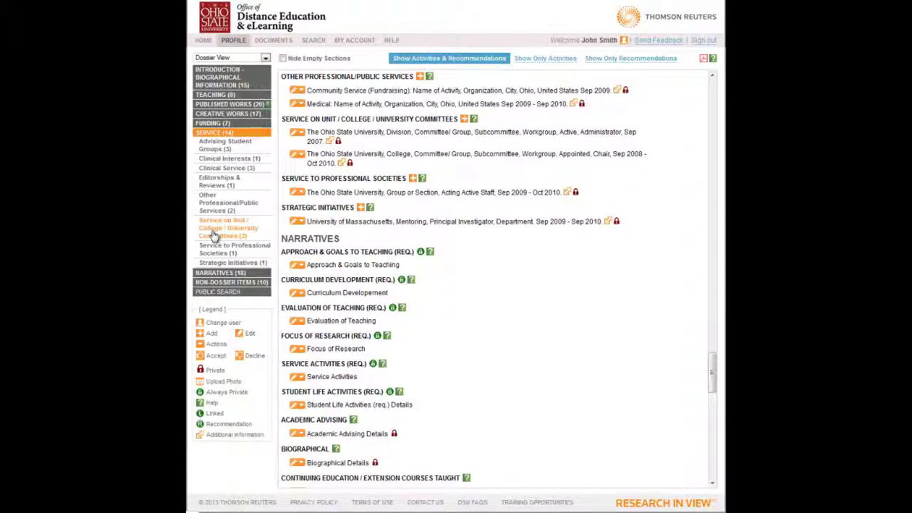
- Preview the Your Role options in a new Service to Professional Societies form, then cancel it
left_click(214, 235)
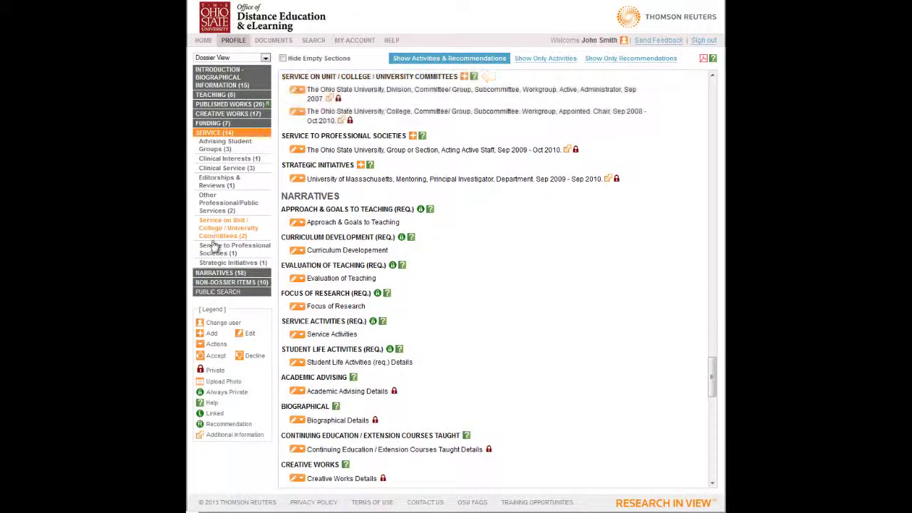
left_click(214, 247)
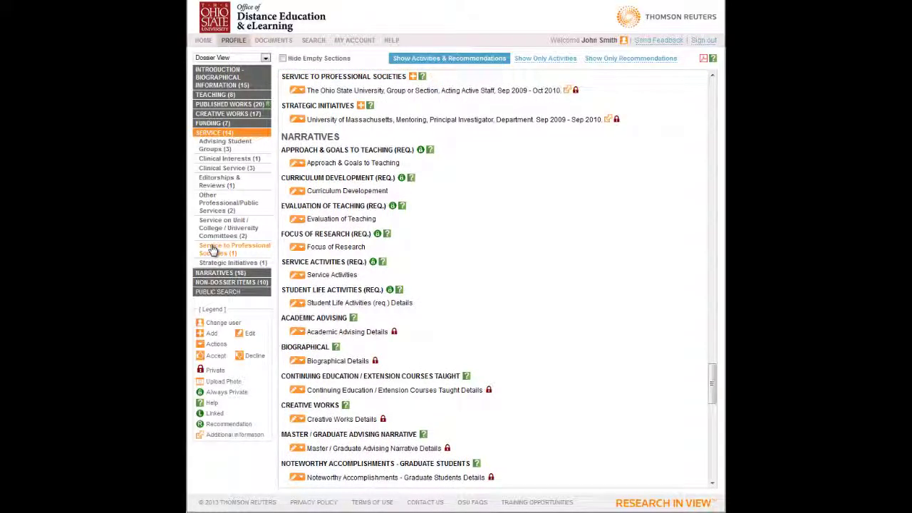
left_click(412, 77)
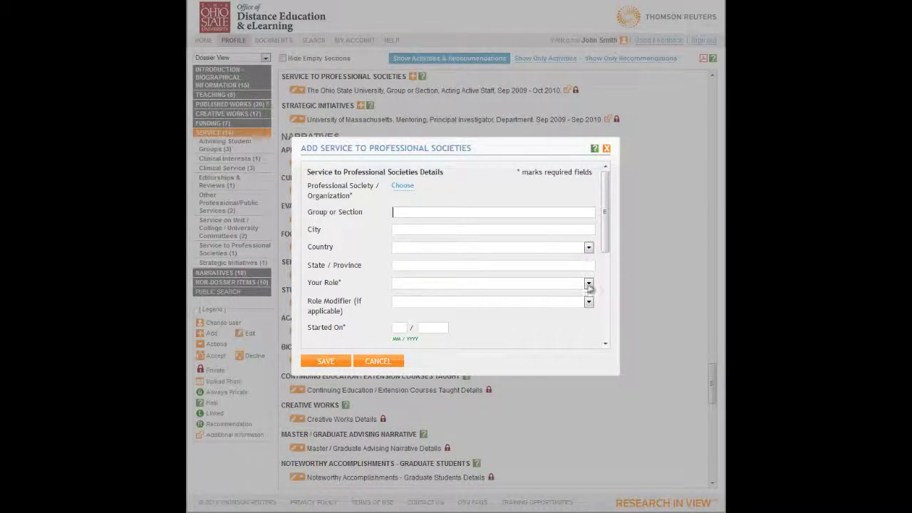
left_click(588, 284)
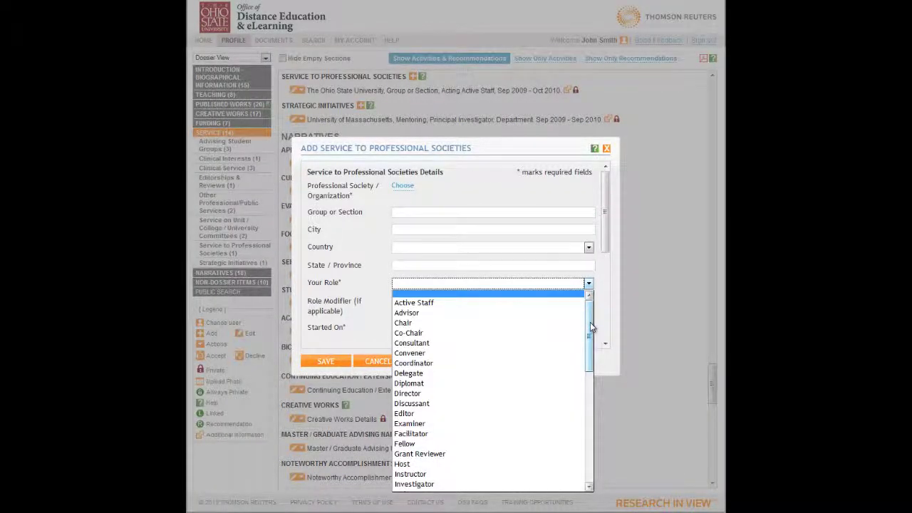
left_click_drag(590, 322, 589, 444)
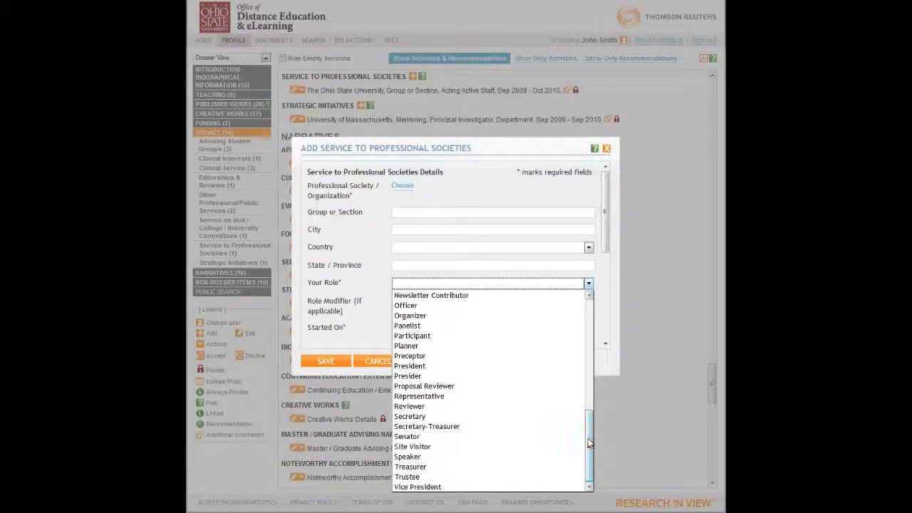
left_click(369, 366)
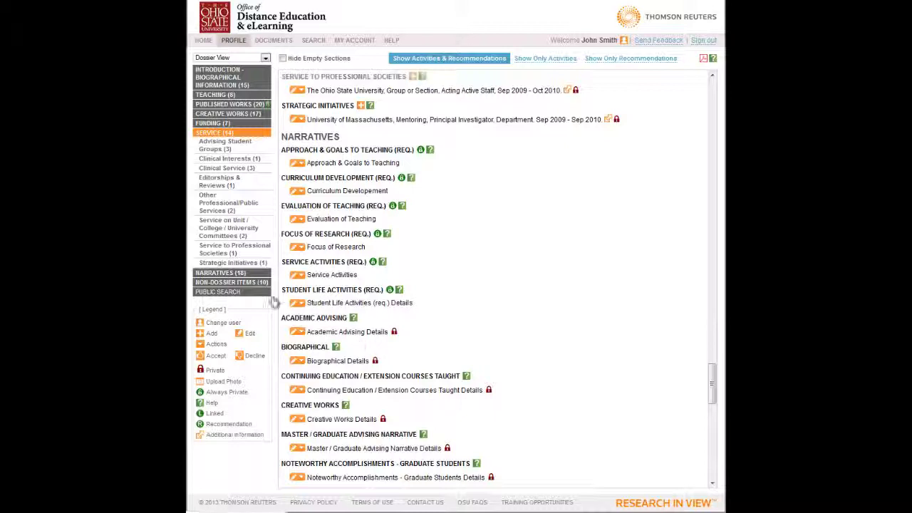
- Preview the Activity choices in a new Strategic Initiatives form, then cancel without saving
left_click(225, 264)
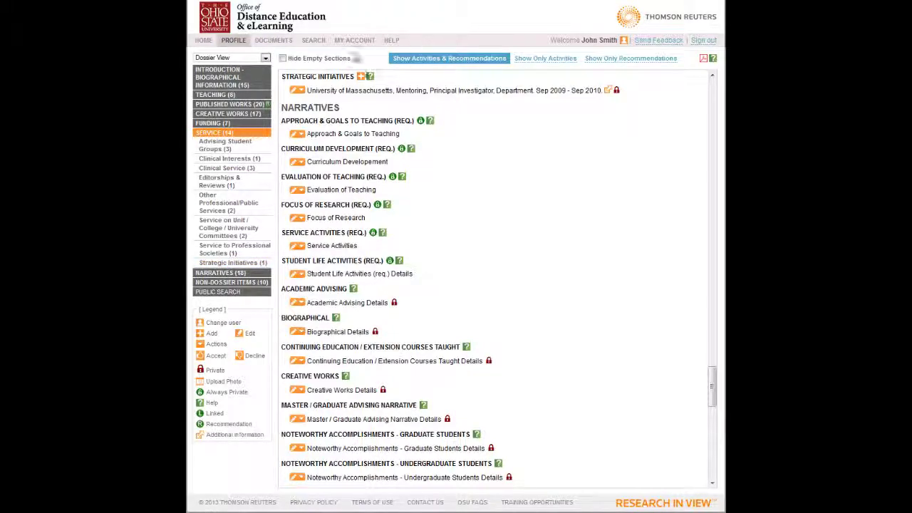
left_click(361, 77)
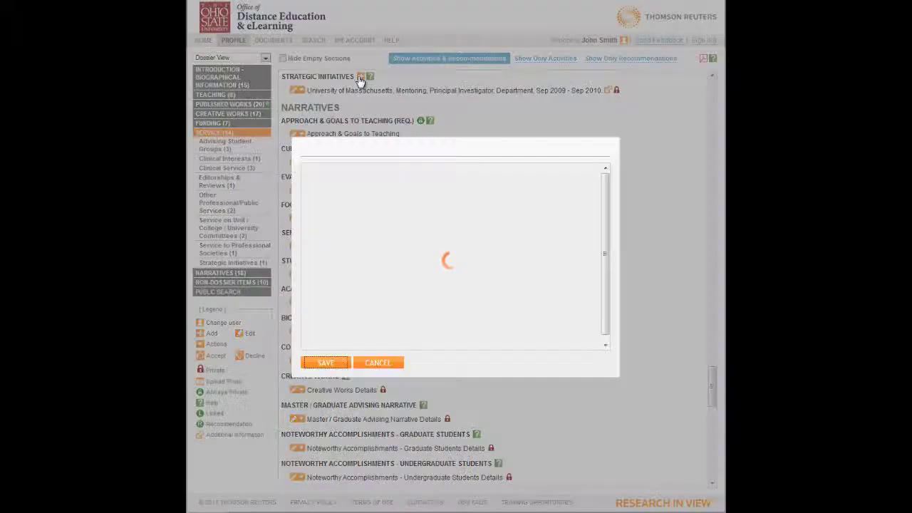
left_click(587, 205)
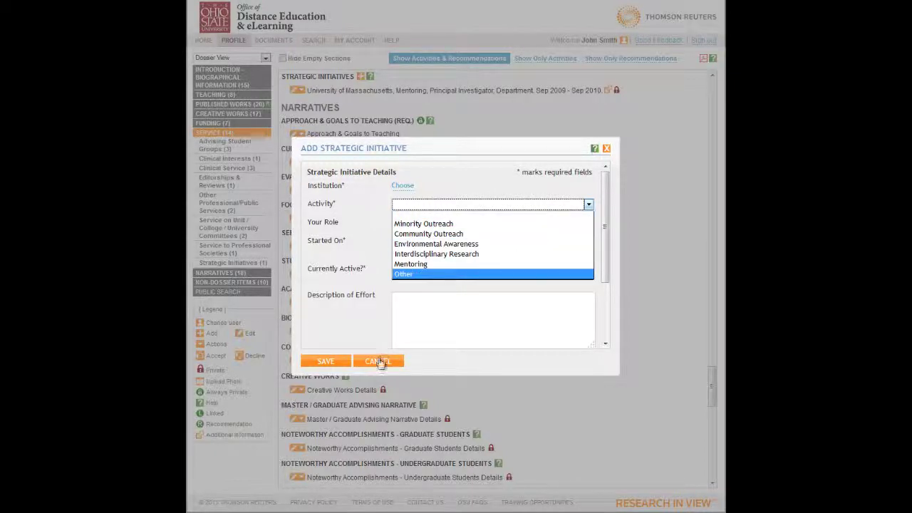
left_click(380, 363)
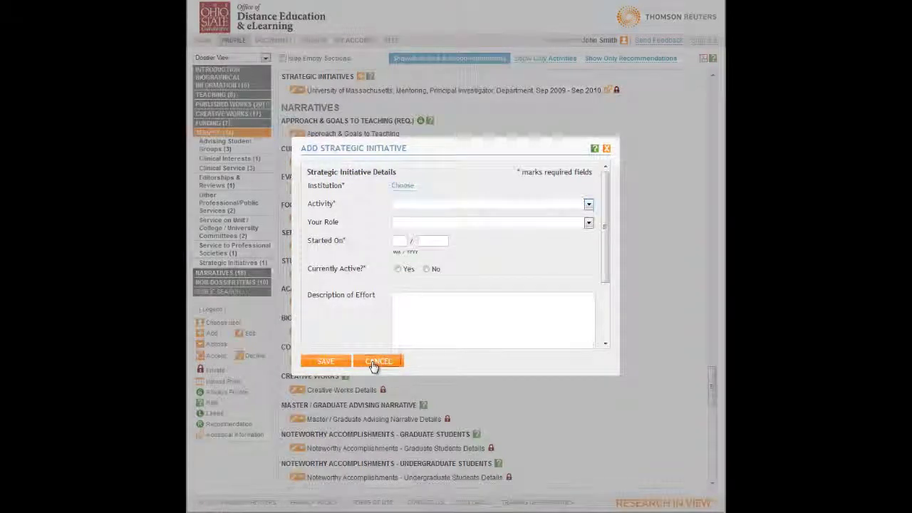
left_click(376, 362)
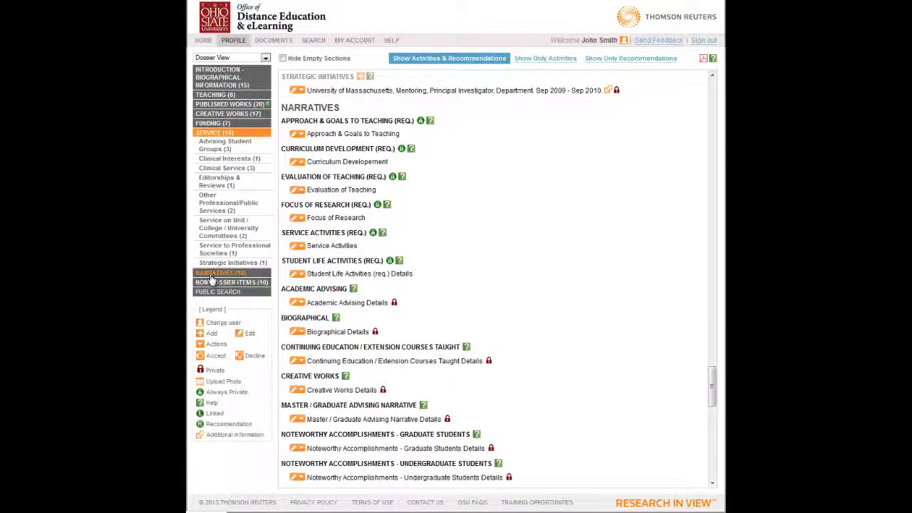
- Expand Narratives and view Approach & Goals to Teaching, then the Academic Advising narrative
left_click(211, 275)
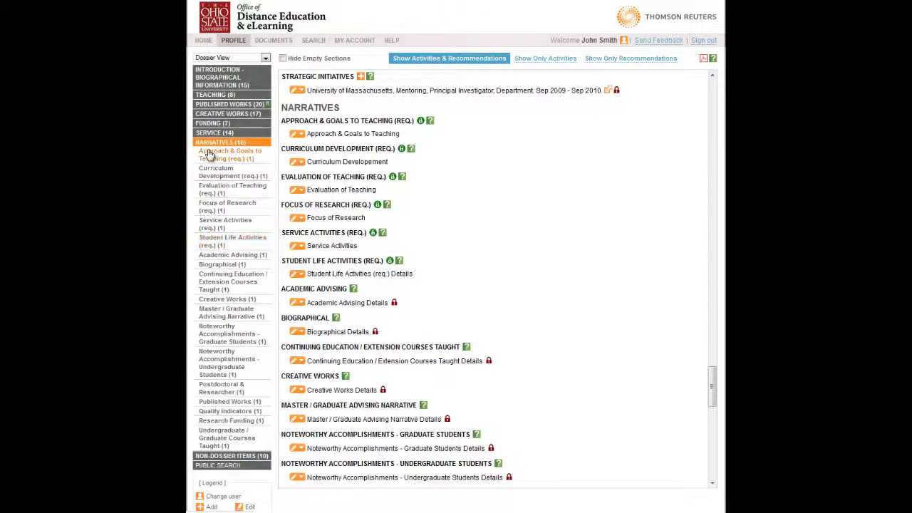
left_click(200, 154)
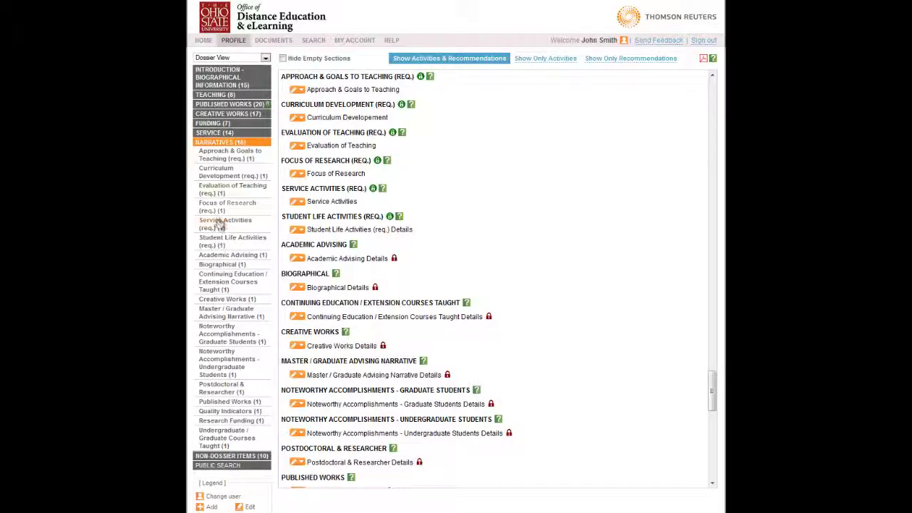
left_click(224, 257)
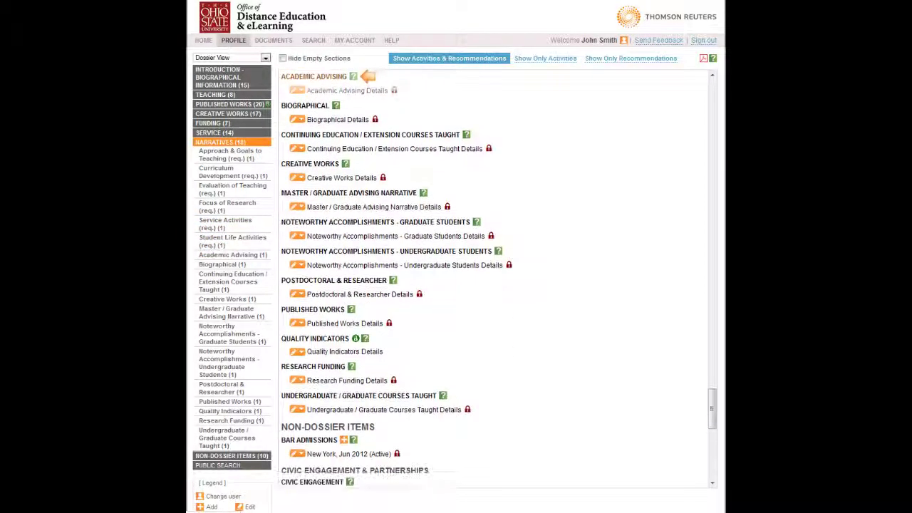
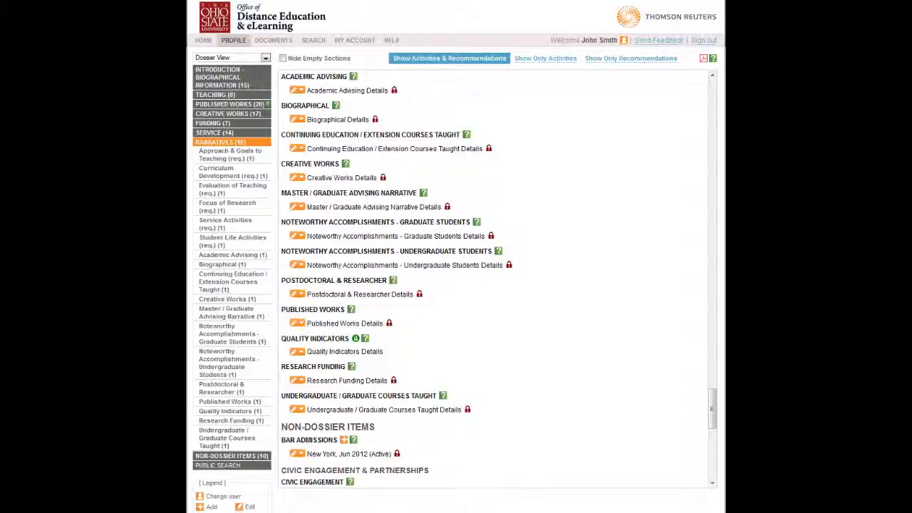
- Jump to Bar Admissions under Non-Dossier Items, then Professional Interests under Public Search
left_click(230, 455)
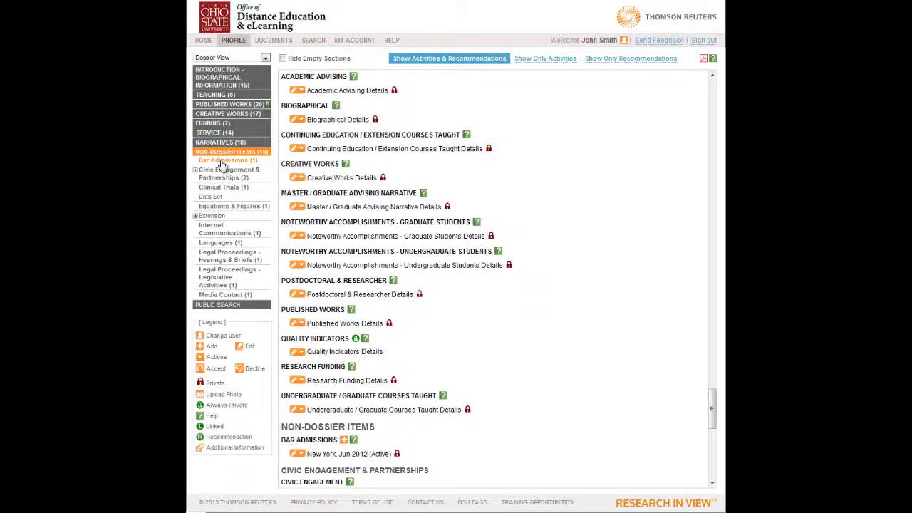
left_click(214, 160)
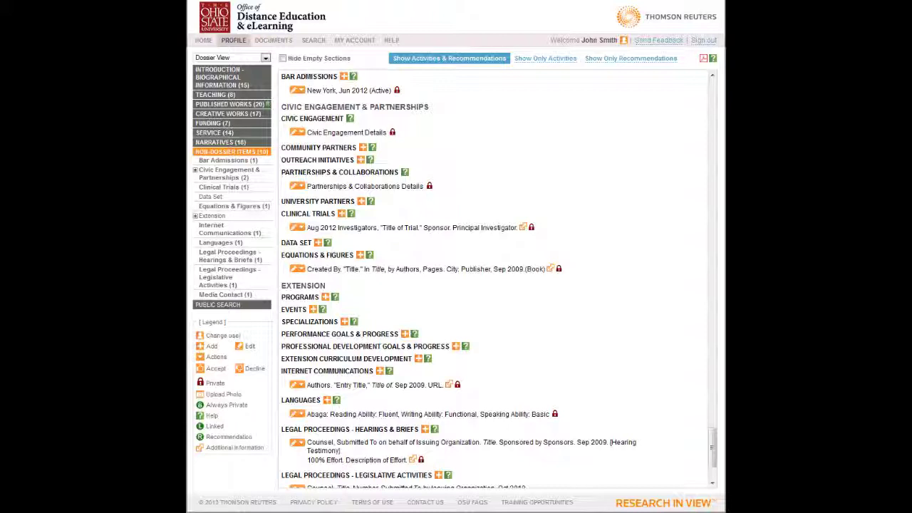
left_click(214, 305)
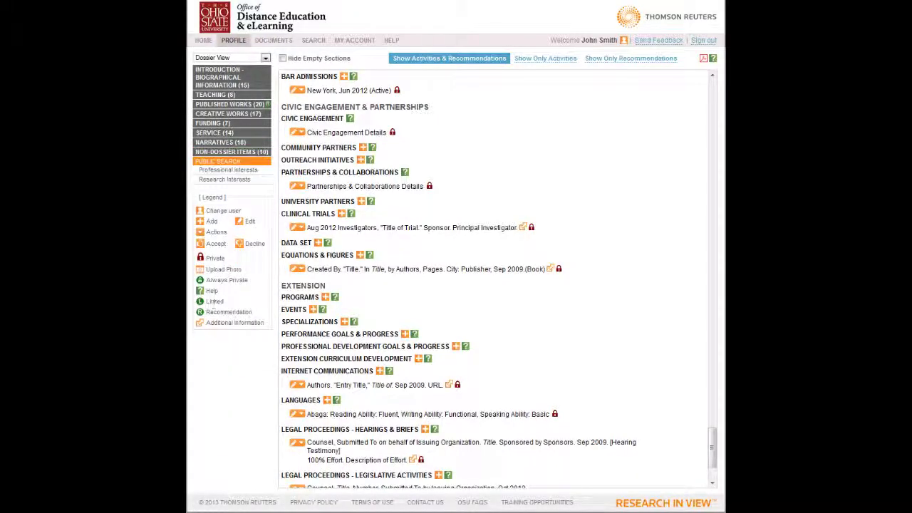
left_click(216, 171)
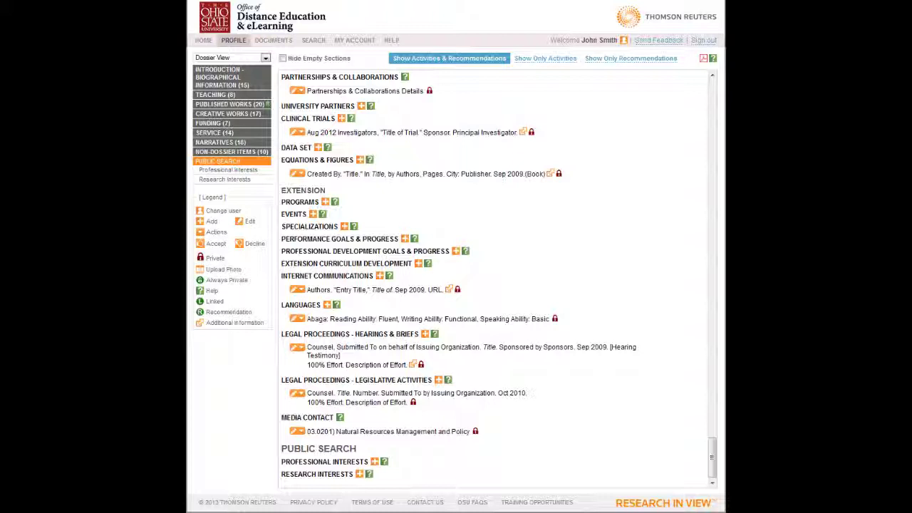
- Jump to Abstracts & Short Entries, then Journal Articles, and dismiss the first article's Actions menu
left_click(230, 105)
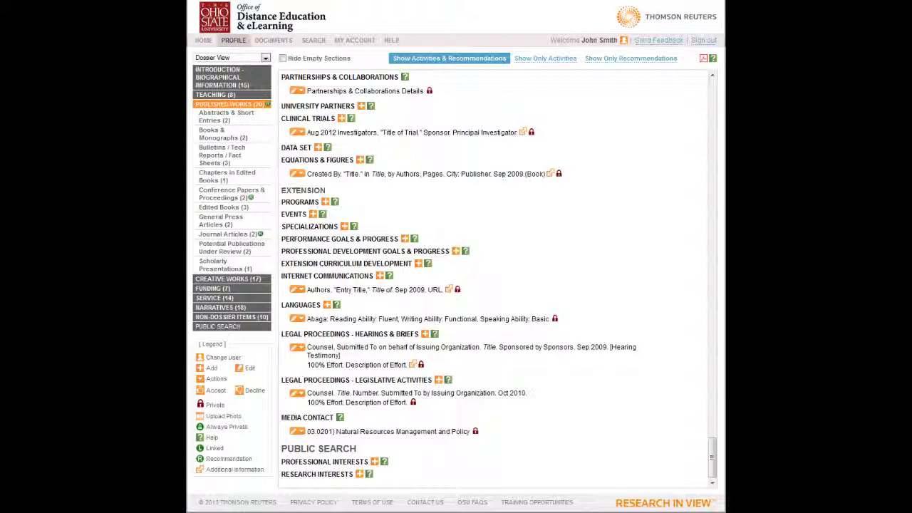
left_click(211, 118)
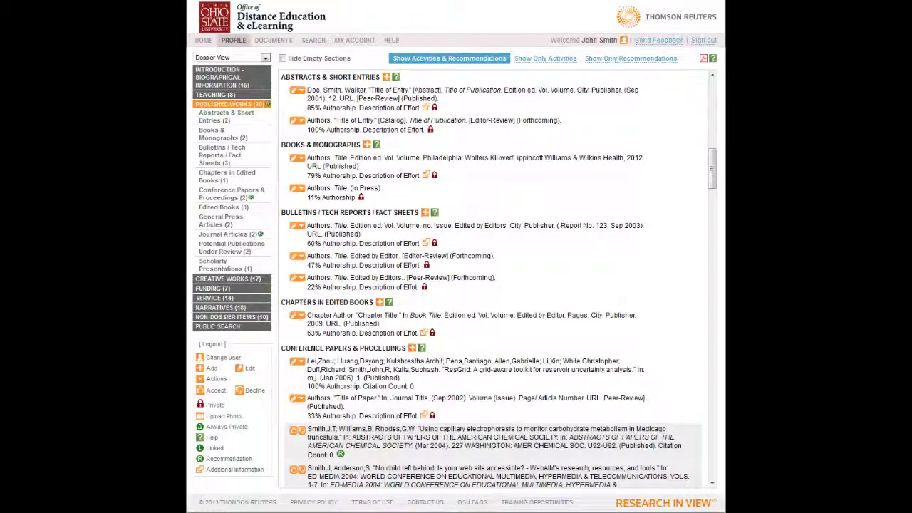
left_click(214, 234)
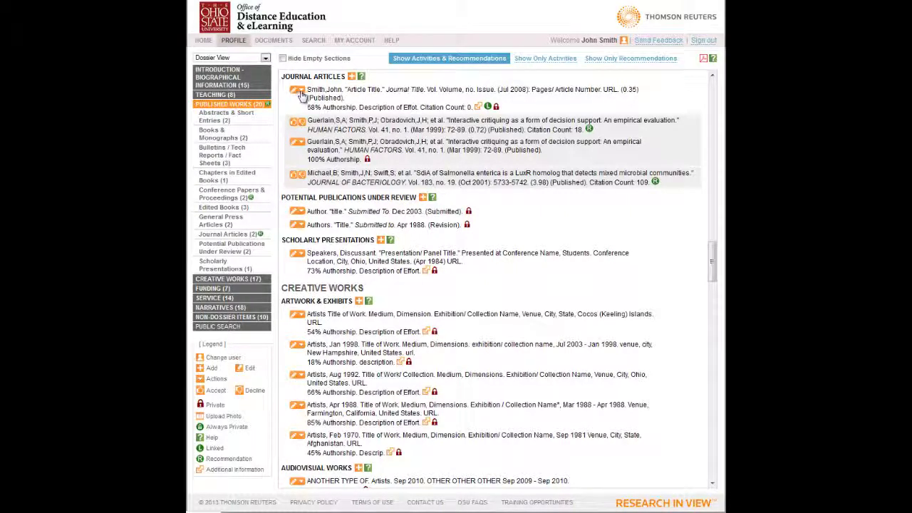
left_click(302, 93)
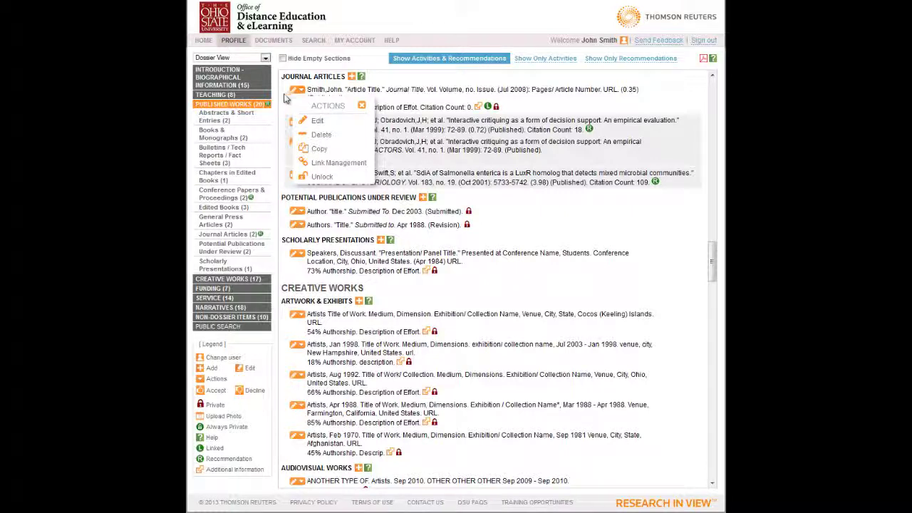
left_click(361, 106)
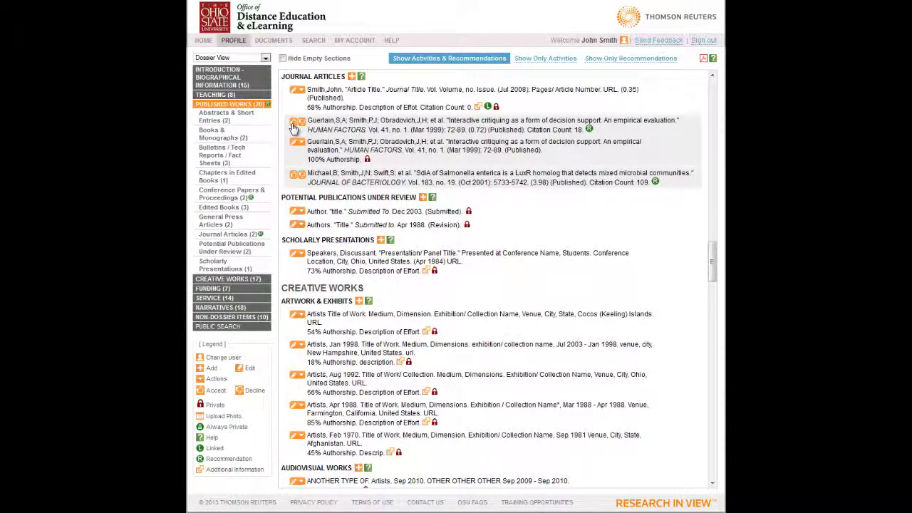
- Accept the recommended article as a merge and replace its journal title with 'Human Factors'
left_click(293, 125)
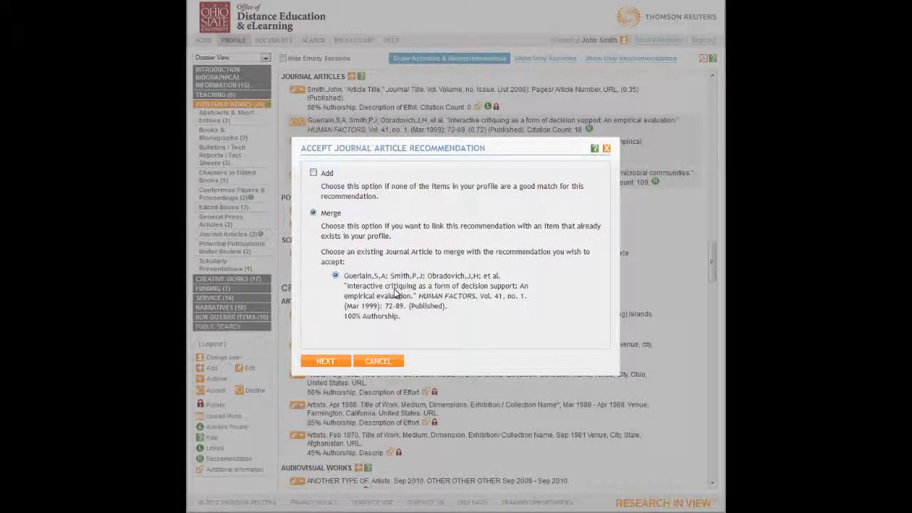
left_click(329, 362)
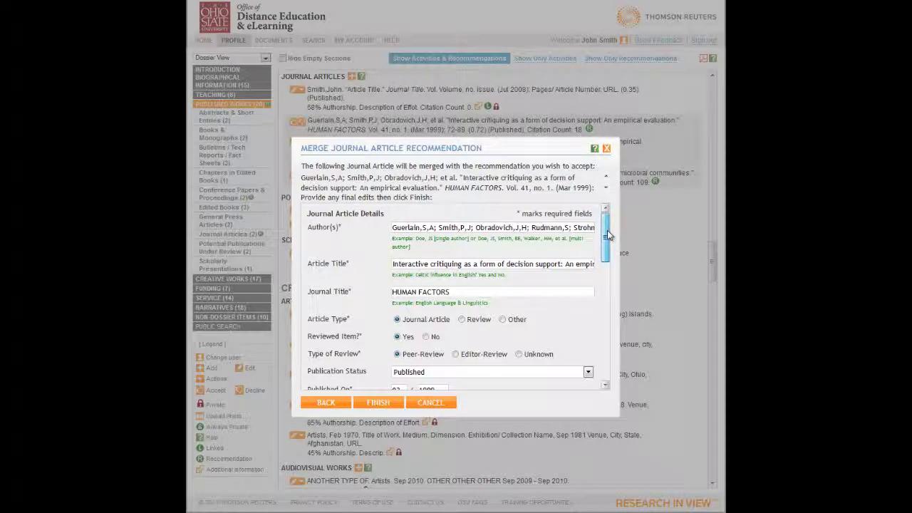
left_click_drag(607, 230, 607, 237)
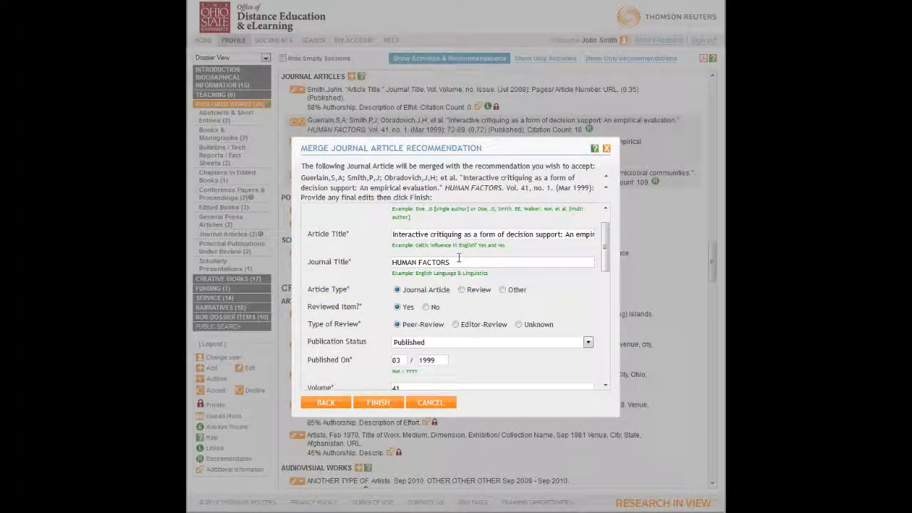
left_click_drag(457, 261, 368, 265)
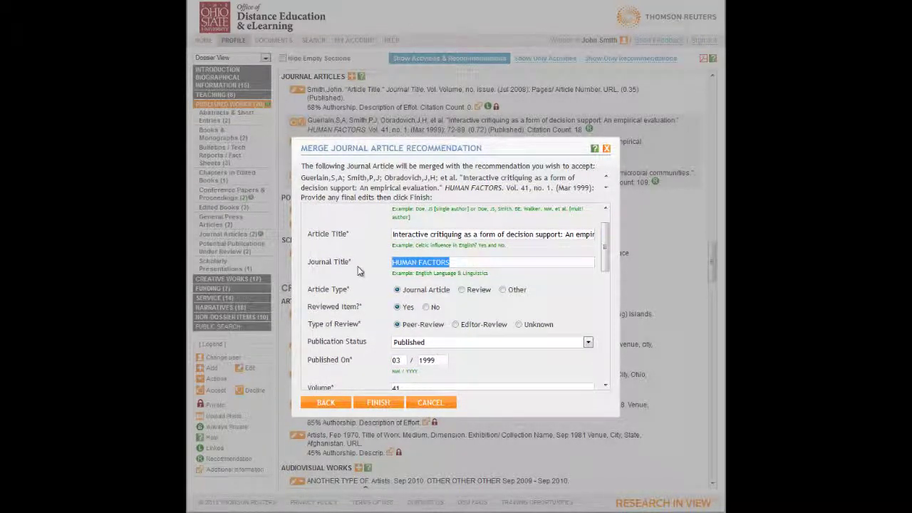
type("Human Factors")
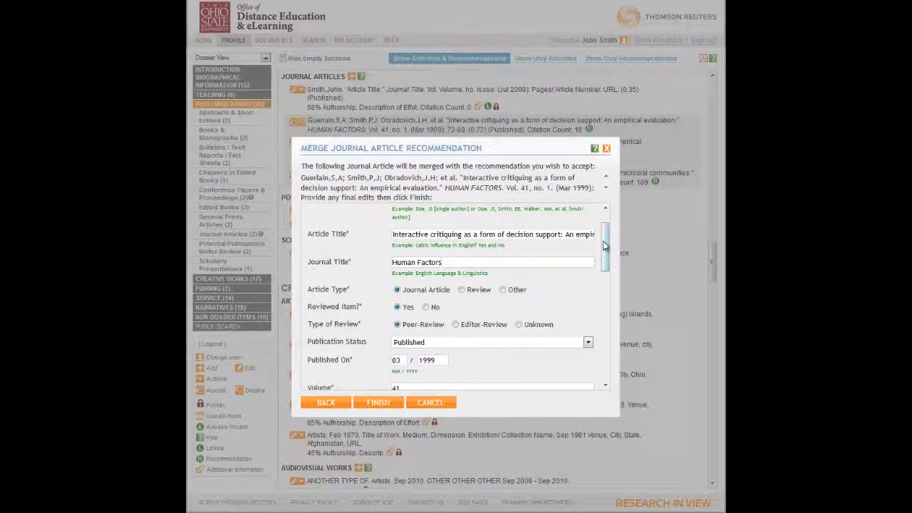
left_click_drag(605, 239, 605, 253)
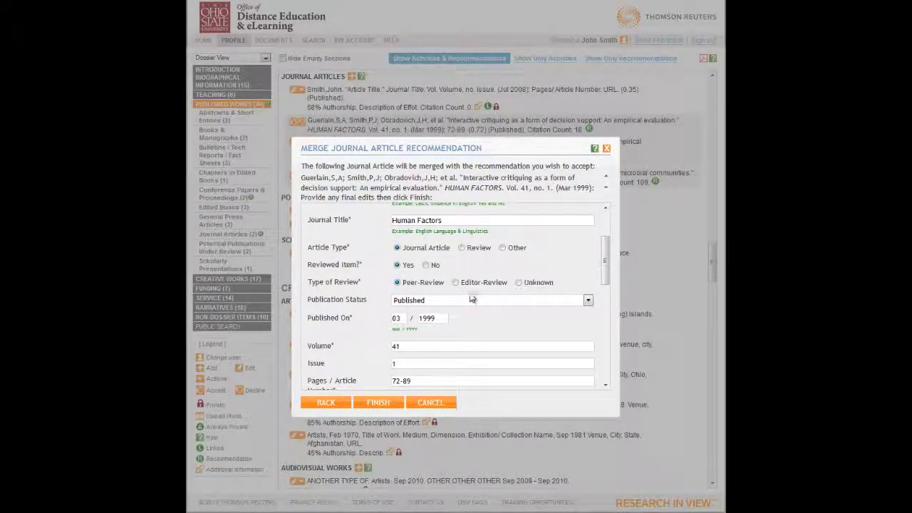
left_click_drag(605, 269, 605, 360)
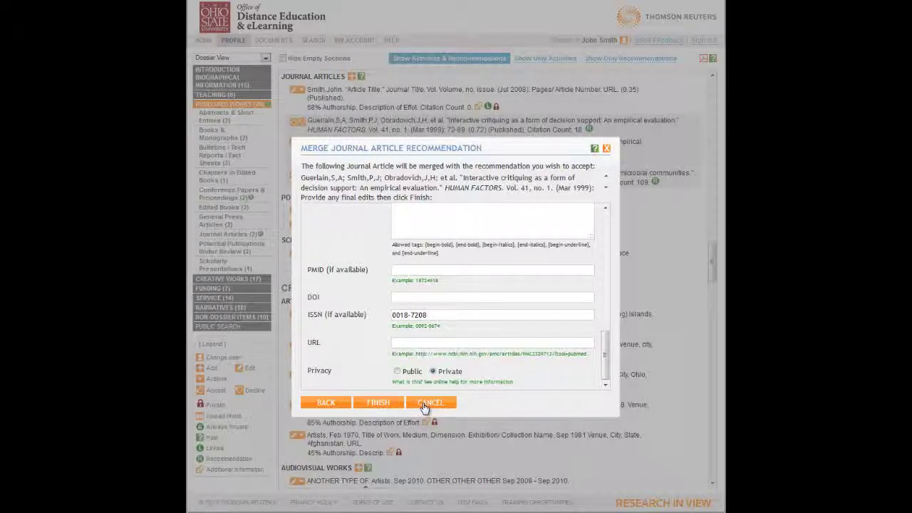
- Cancel the merge form without saving, then jump to the Introduction categories
left_click(427, 404)
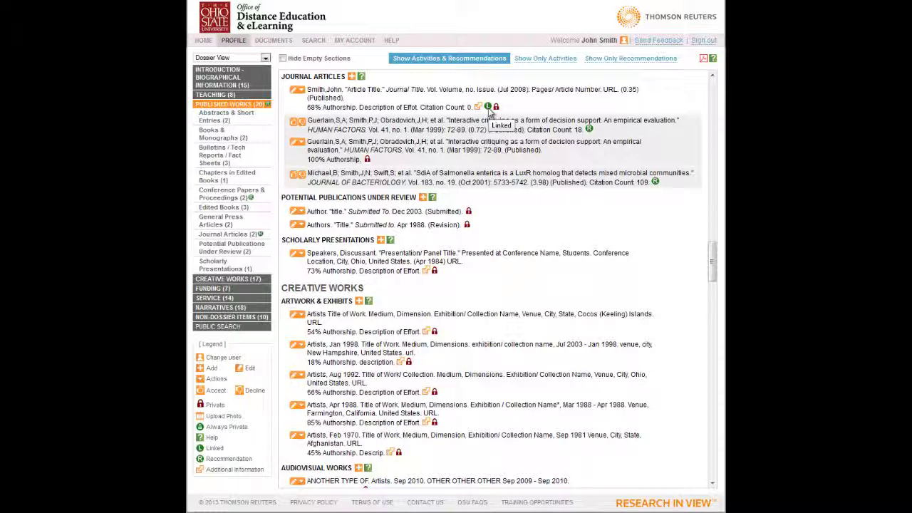
left_click(226, 85)
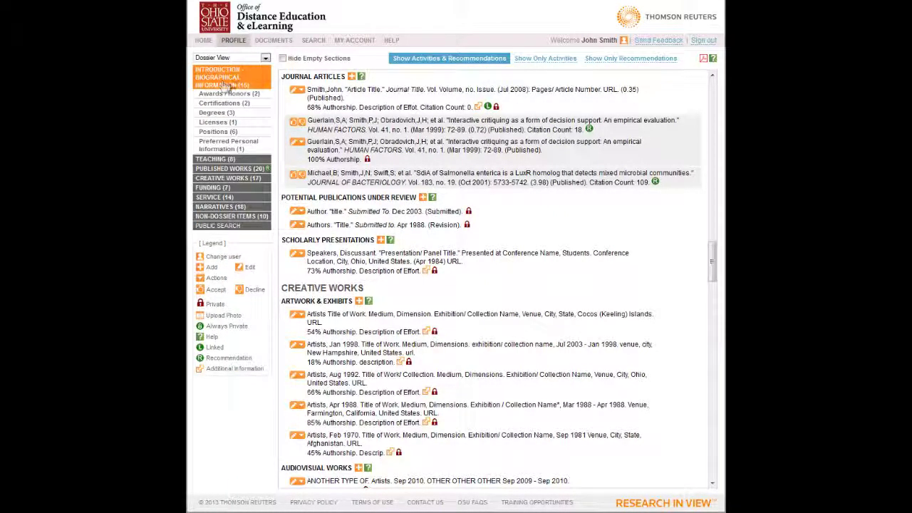
- On the Documents page, delete the CV and New Template templates and reload the Dossier Report preview
left_click(284, 44)
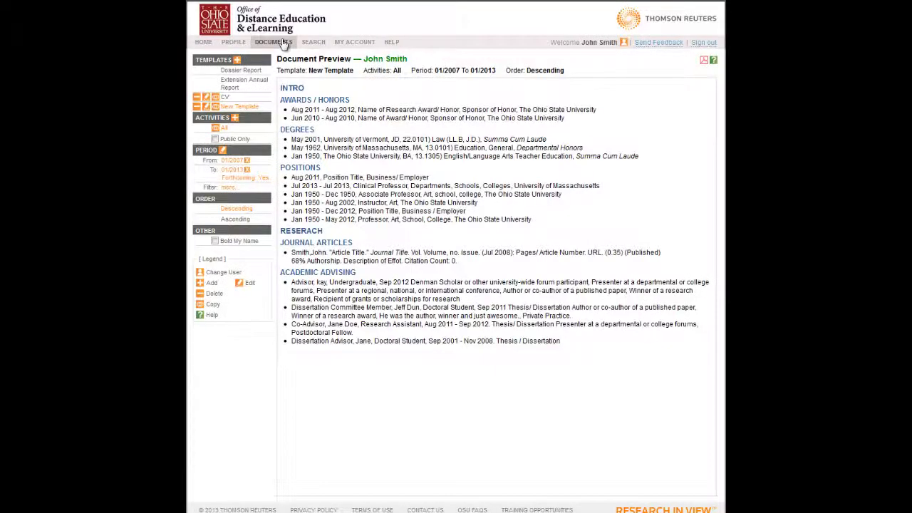
left_click(251, 71)
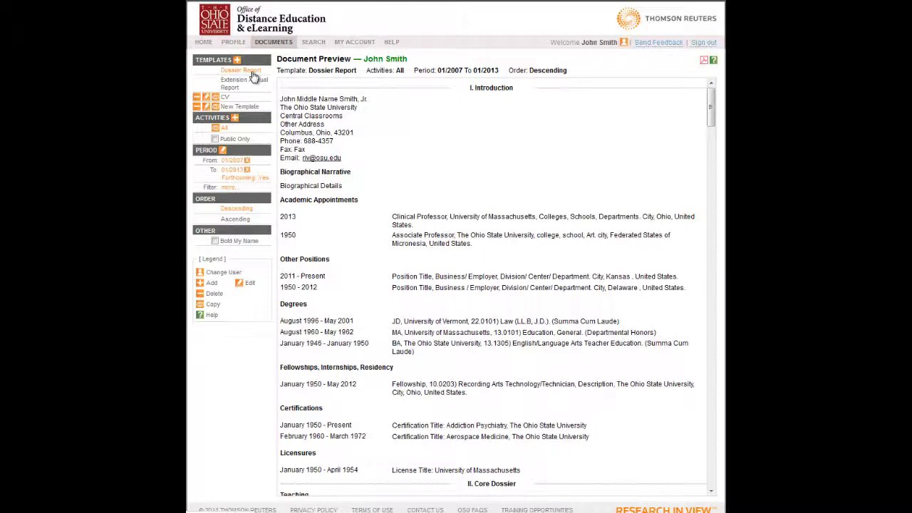
left_click(198, 98)
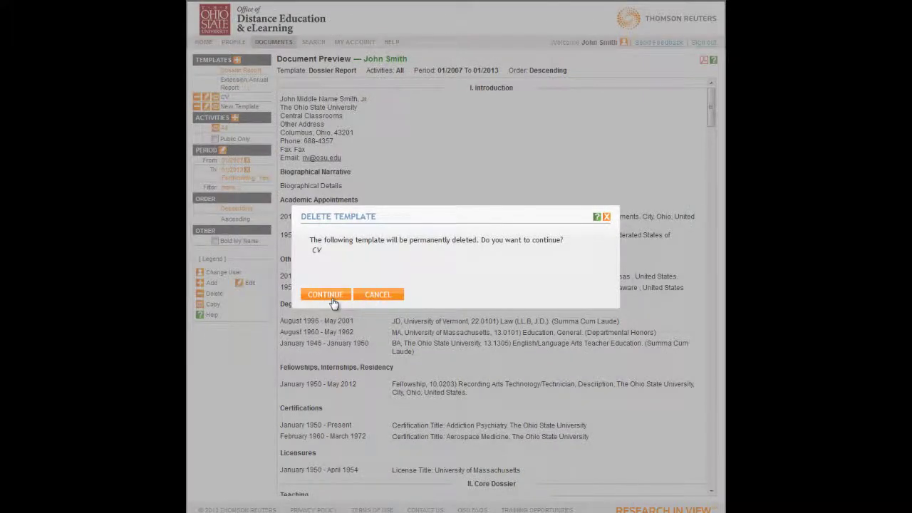
left_click(341, 295)
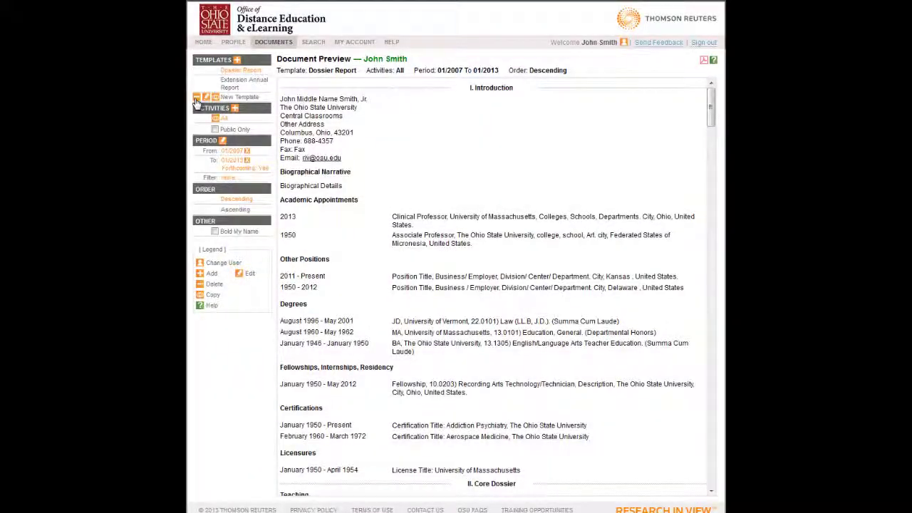
left_click(197, 98)
left_click(327, 301)
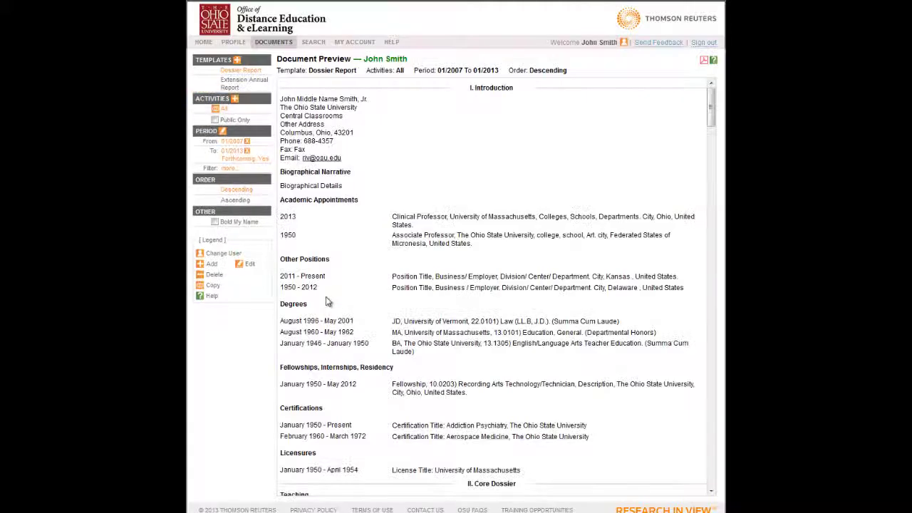
left_click(238, 72)
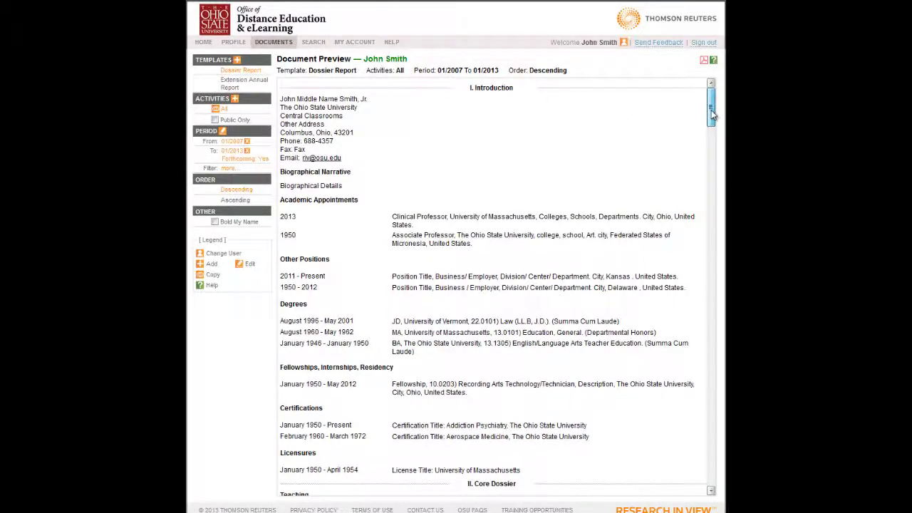
left_click_drag(711, 110, 714, 156)
scroll(714, 156, "down", 3)
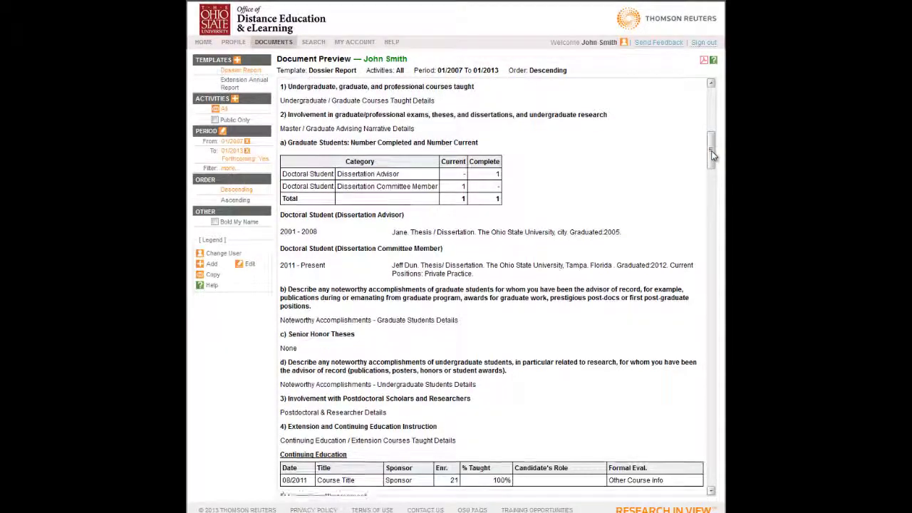
scroll(714, 156, "down", 4)
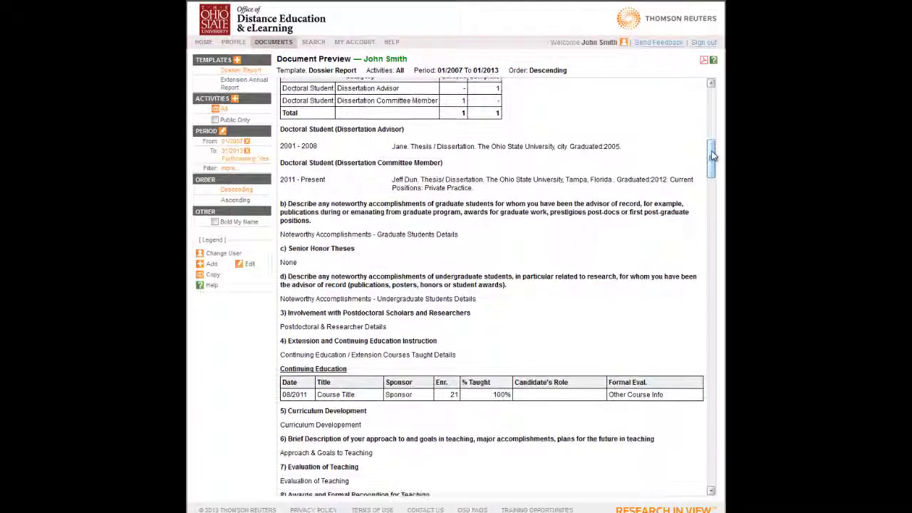
scroll(713, 156, "down", 4)
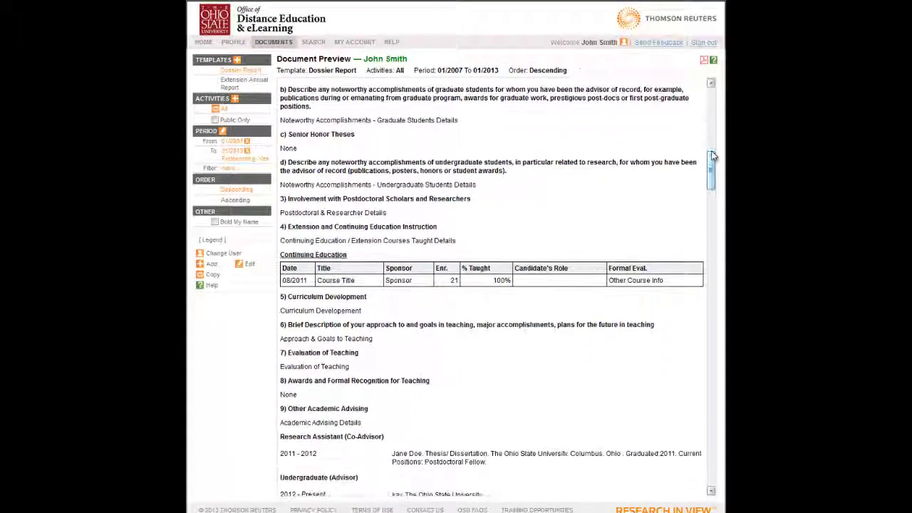
scroll(714, 157, "down", 4)
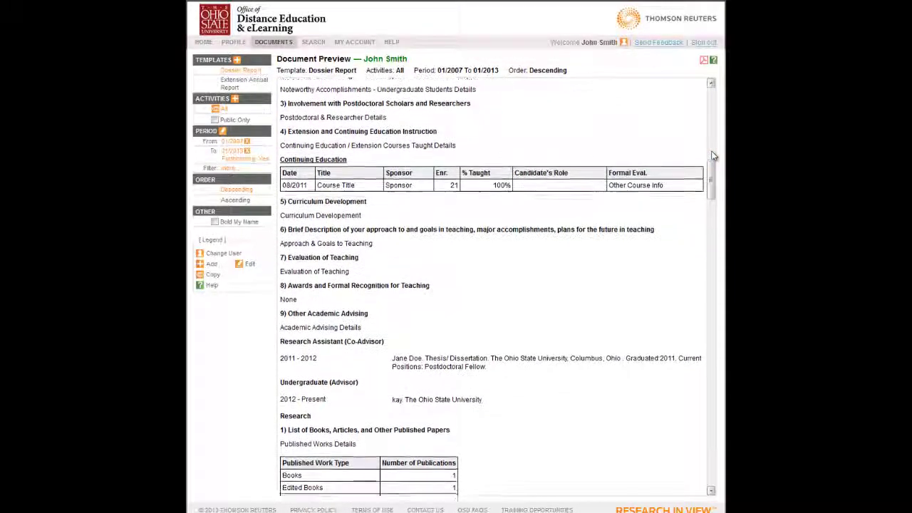
scroll(713, 156, "down", 1)
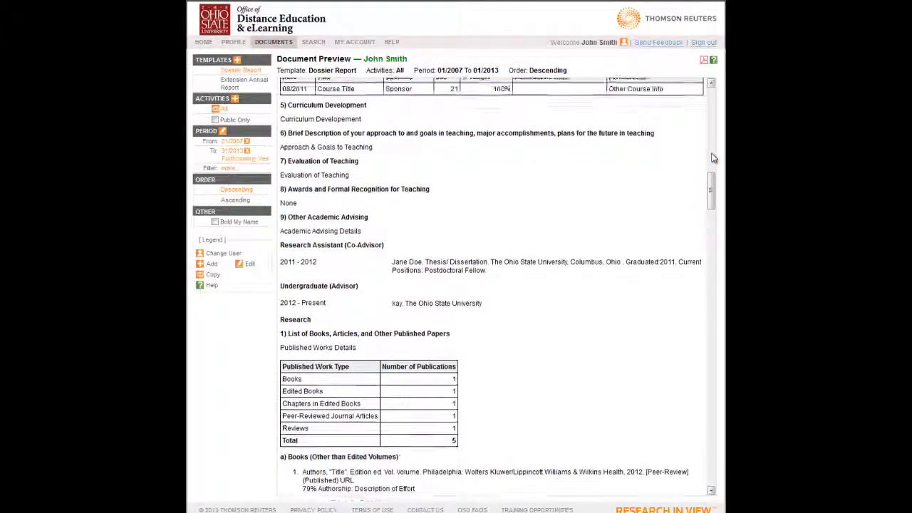
left_click_drag(713, 179, 714, 98)
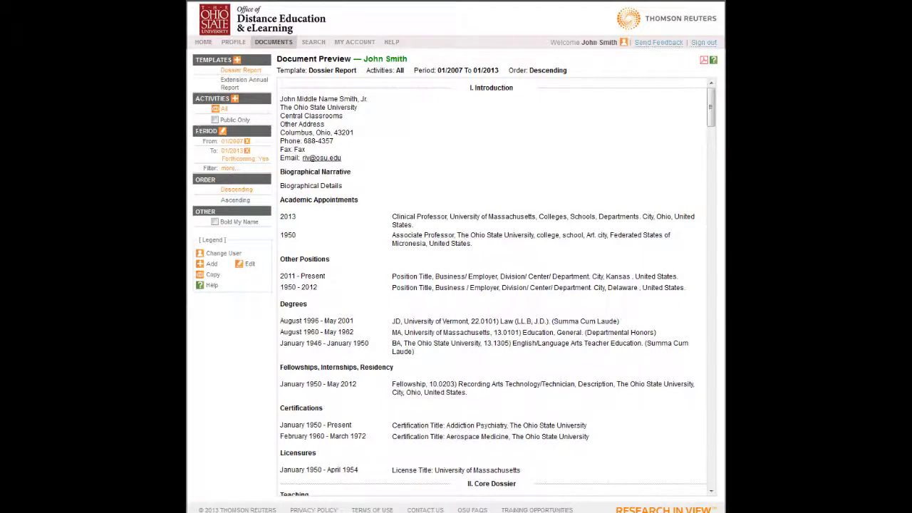
- Open the 01/2007–01/2013 Edit Period settings, keeping forthcoming activities included, and re-expand the activity-type filter
left_click(222, 132)
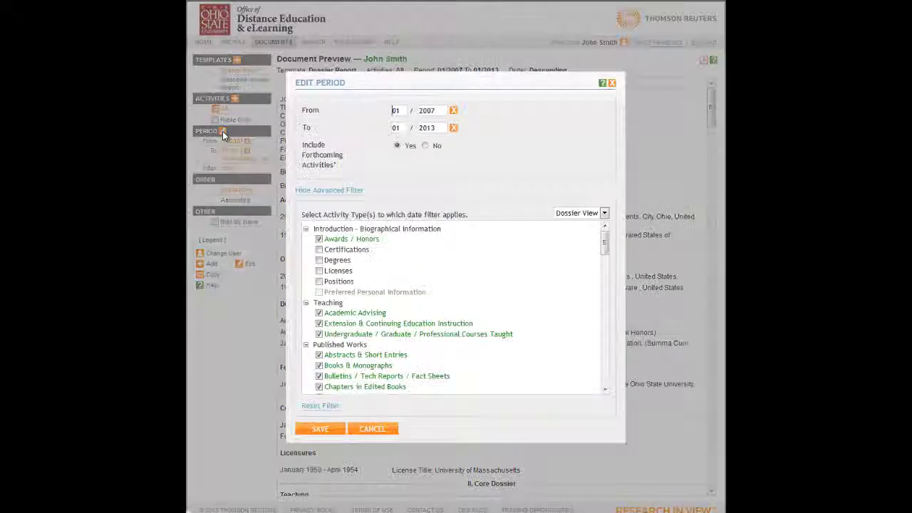
left_click(317, 191)
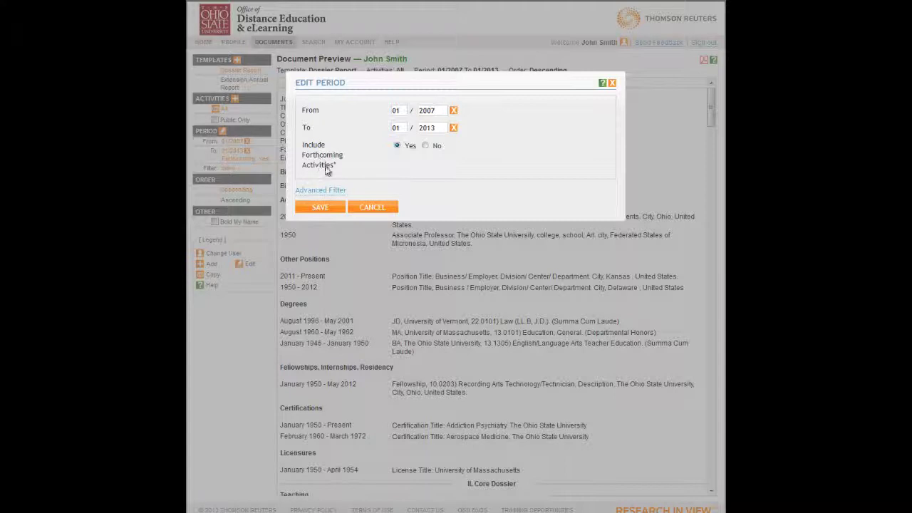
left_click(398, 146)
left_click(339, 197)
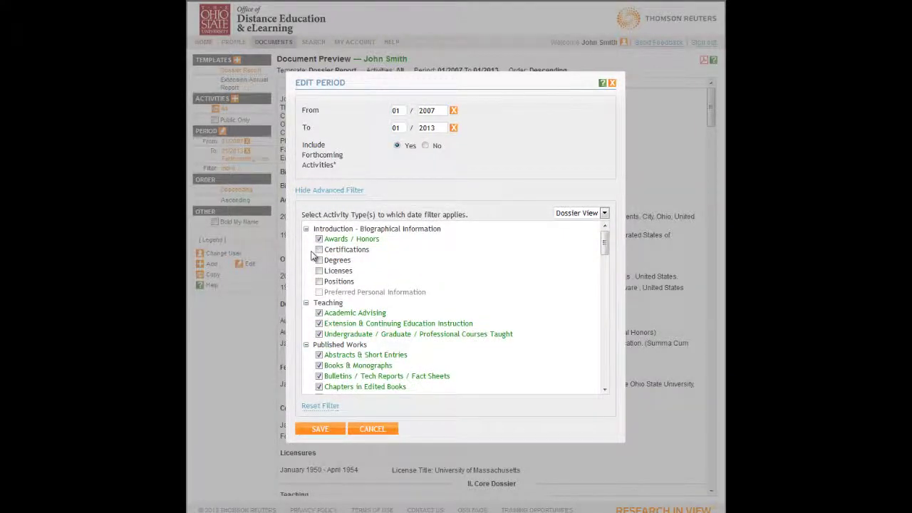
- Exclude Certifications and Degrees from the period's date filter
left_click(319, 250)
left_click(318, 260)
- Re-apply the date filter to Degrees, leave Positions excluded, and save the period
left_click(319, 260)
left_click(320, 281)
left_click(319, 282)
left_click(321, 429)
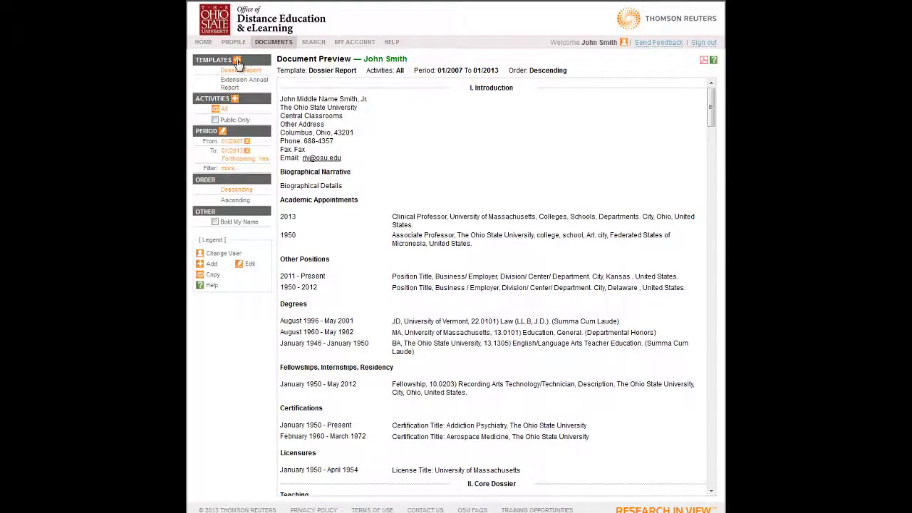
- Create a new empty template and rename it as the user's CV
left_click(237, 61)
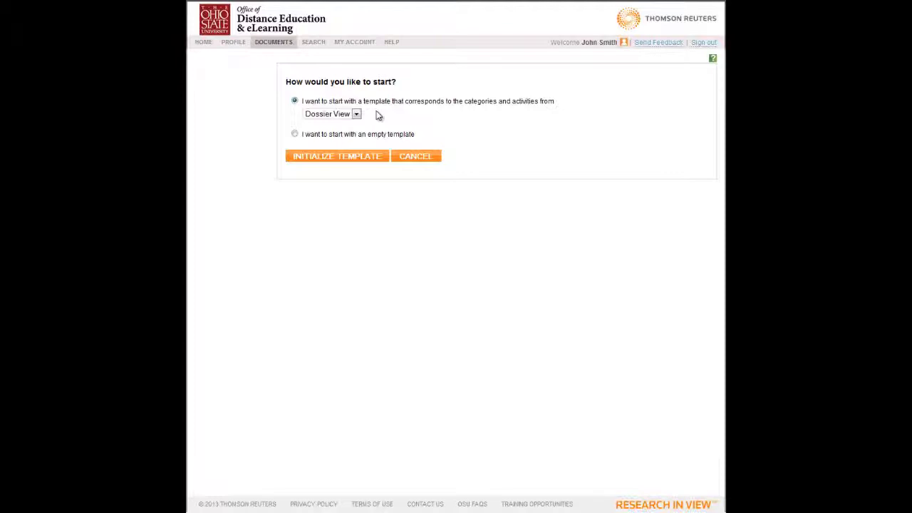
left_click(294, 135)
left_click(340, 164)
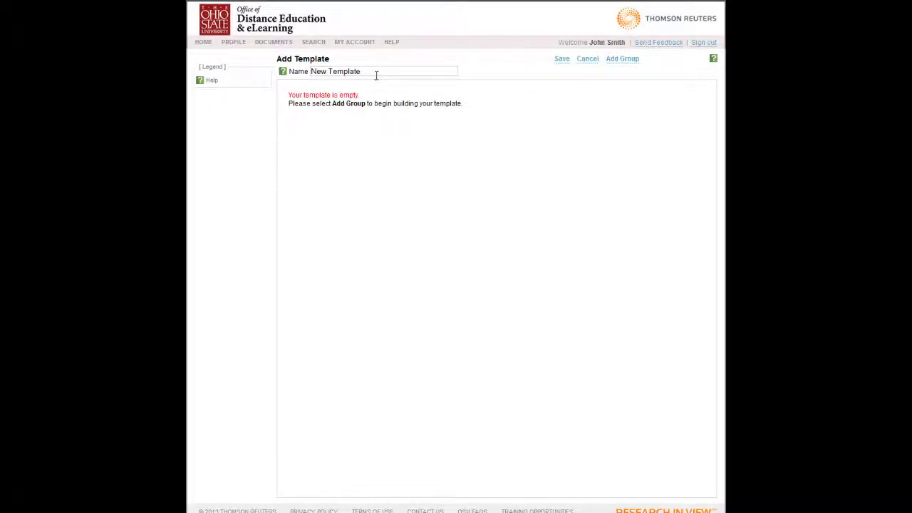
left_click_drag(387, 72, 298, 73)
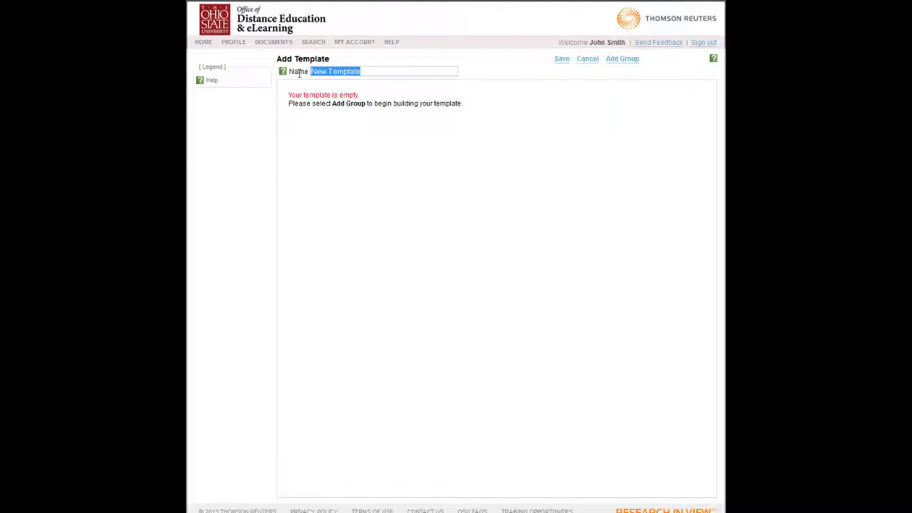
type("John's CV")
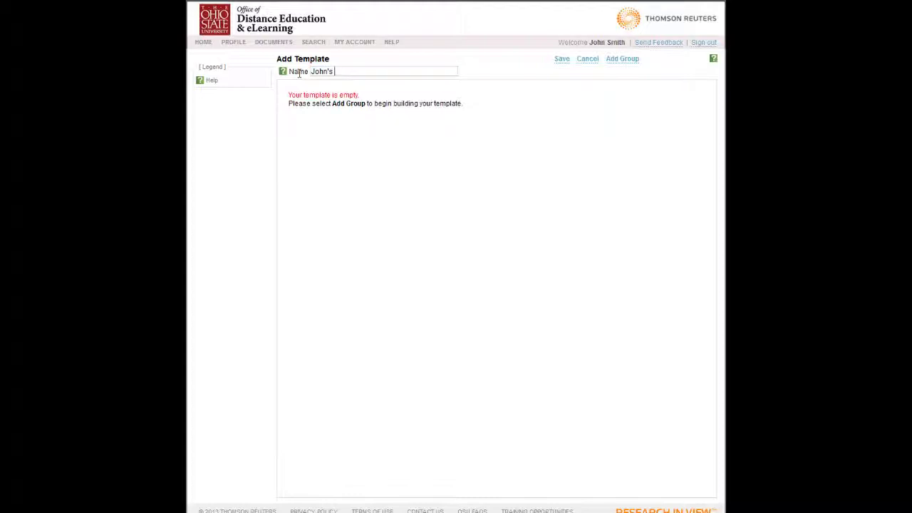
left_click(631, 65)
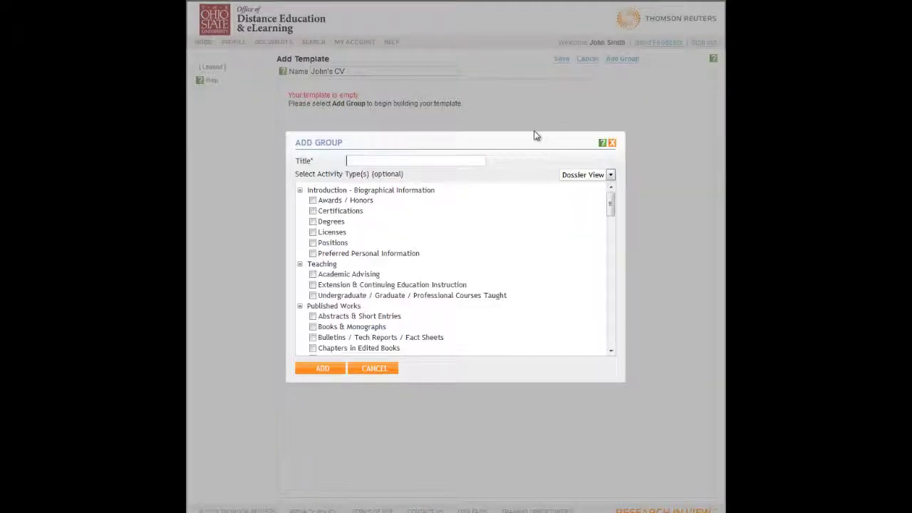
- Add a 'Contact Information' group with Degrees, Positions, Preferred Personal Information, Scholarly Presentations and Inventions & Patents
type("Contact Information")
left_click(312, 254)
left_click(312, 243)
scroll(385, 300, "down", 4)
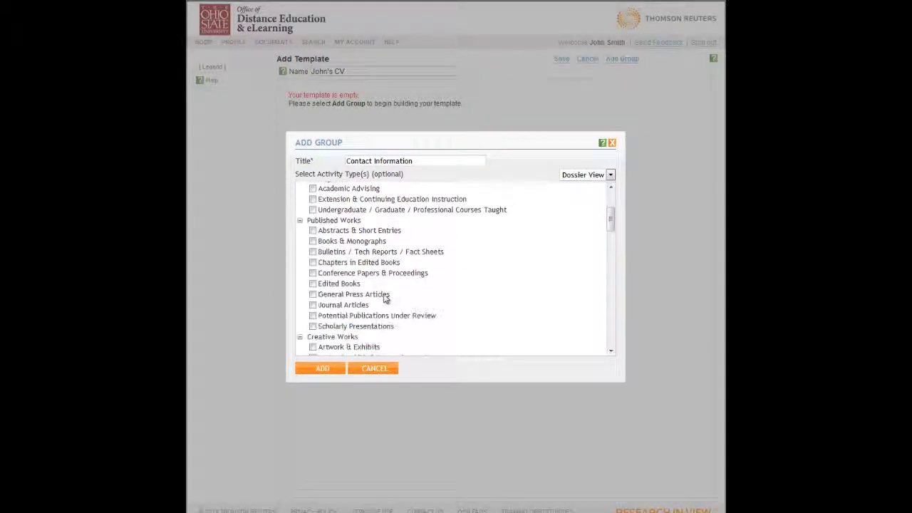
left_click(313, 291)
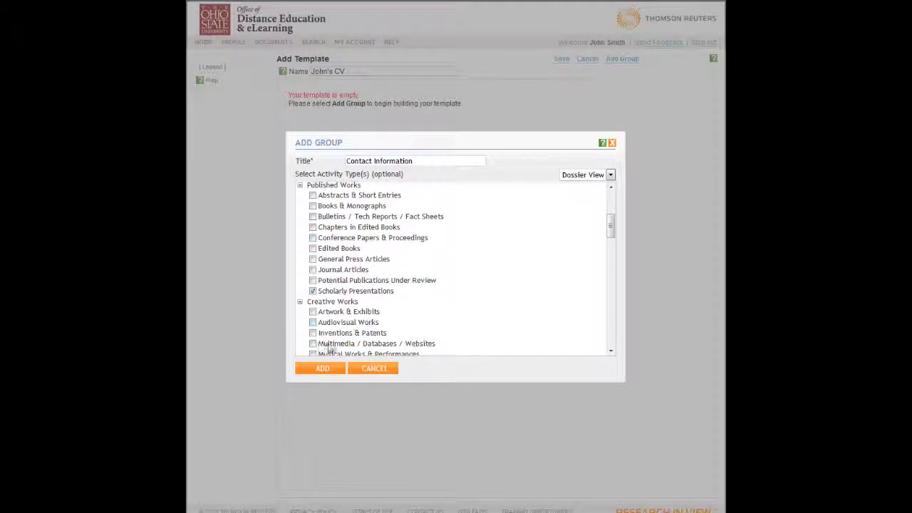
left_click(313, 333)
left_click(322, 369)
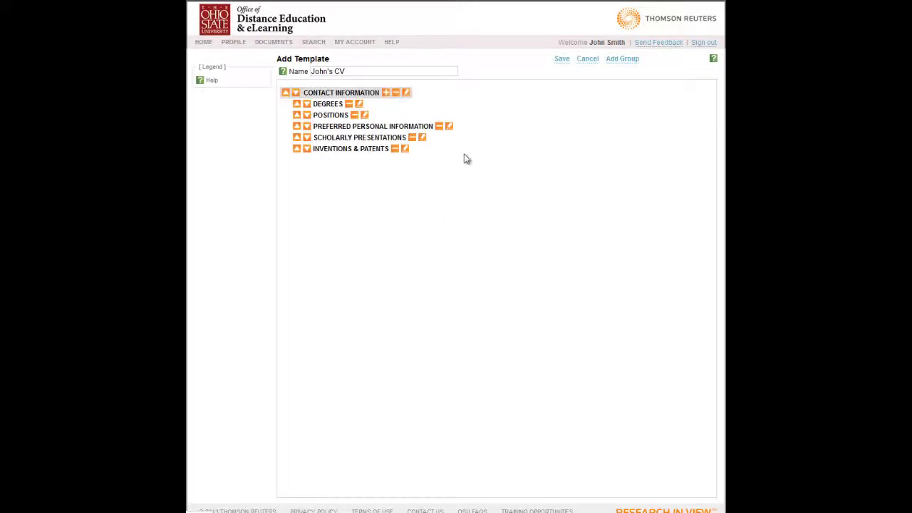
- Start a new group titled 'Research and Service' including Awards / Honors and Journal Articles
left_click(623, 59)
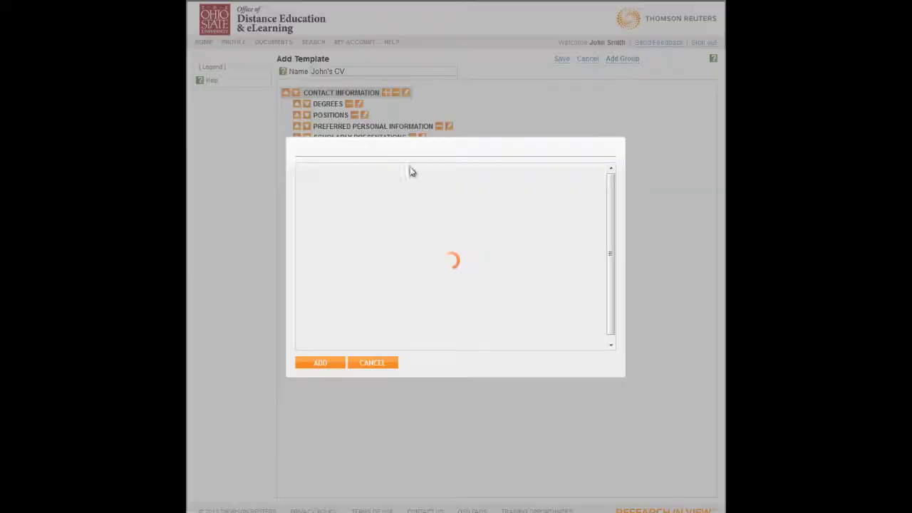
type("Re")
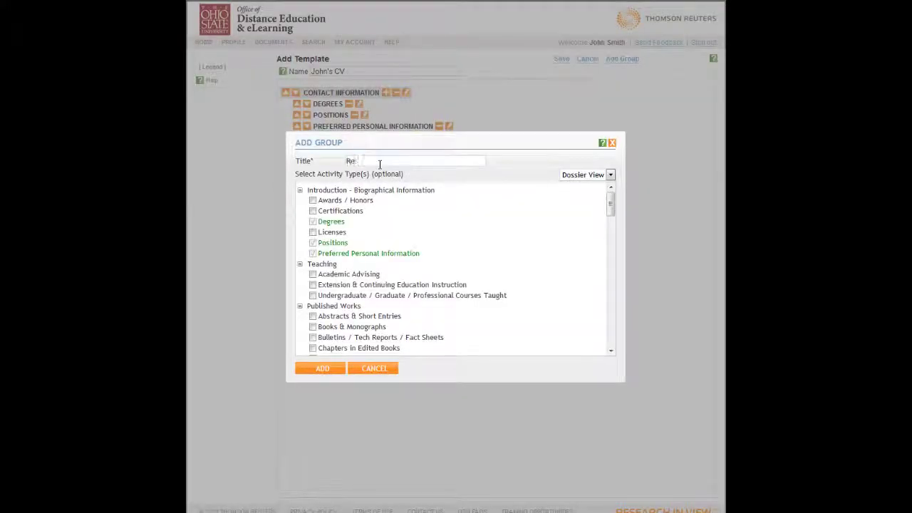
type("search and Service")
left_click(313, 200)
scroll(356, 274, "down", 3)
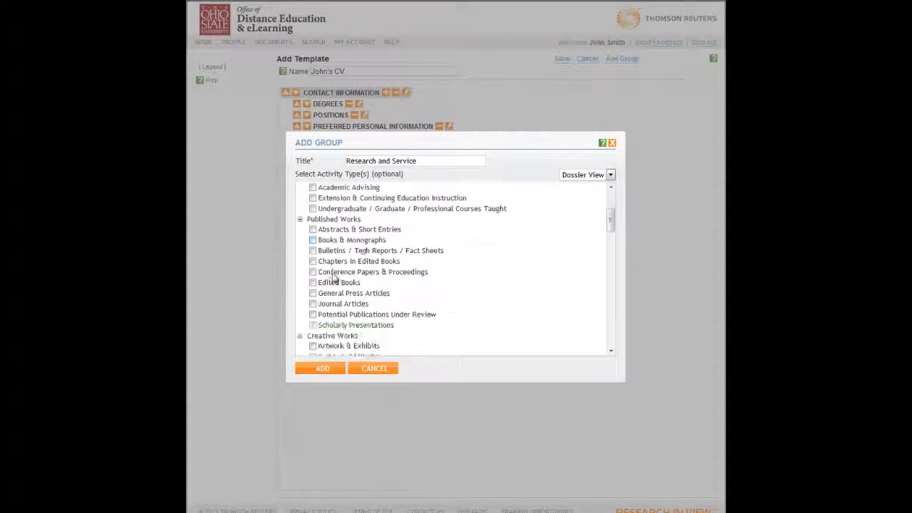
left_click(313, 300)
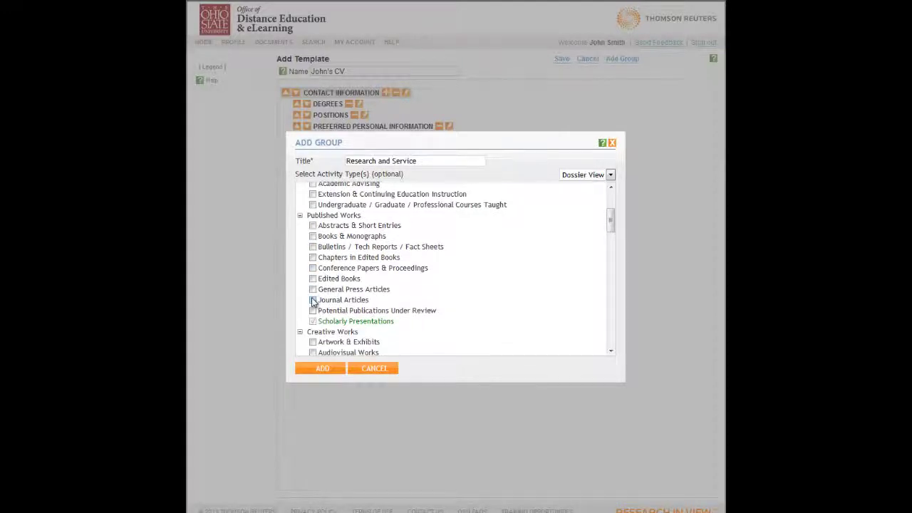
- Include Grants, university committee service, professional-society service and Editorships & Reviews, then add the group
scroll(314, 303, "down", 3)
scroll(313, 305, "down", 2)
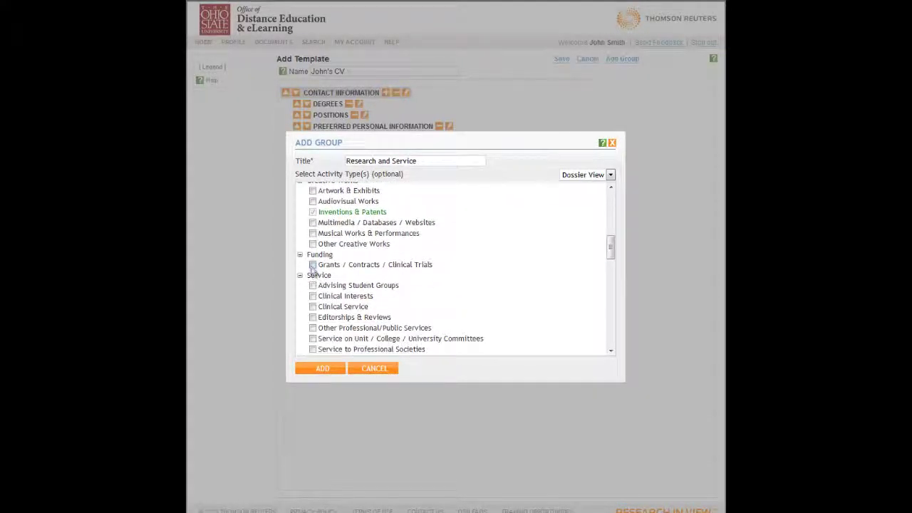
left_click(313, 265)
scroll(314, 299, "down", 1)
left_click(313, 320)
left_click(313, 308)
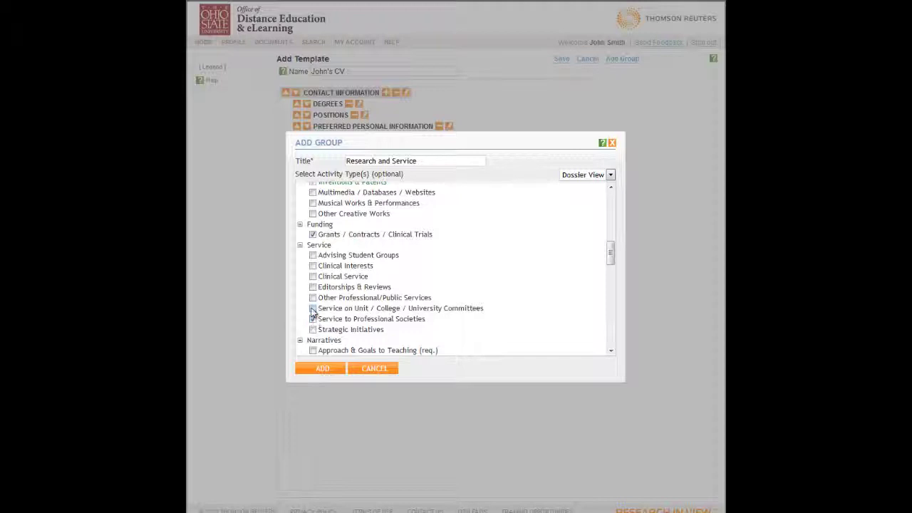
left_click(313, 287)
left_click(324, 368)
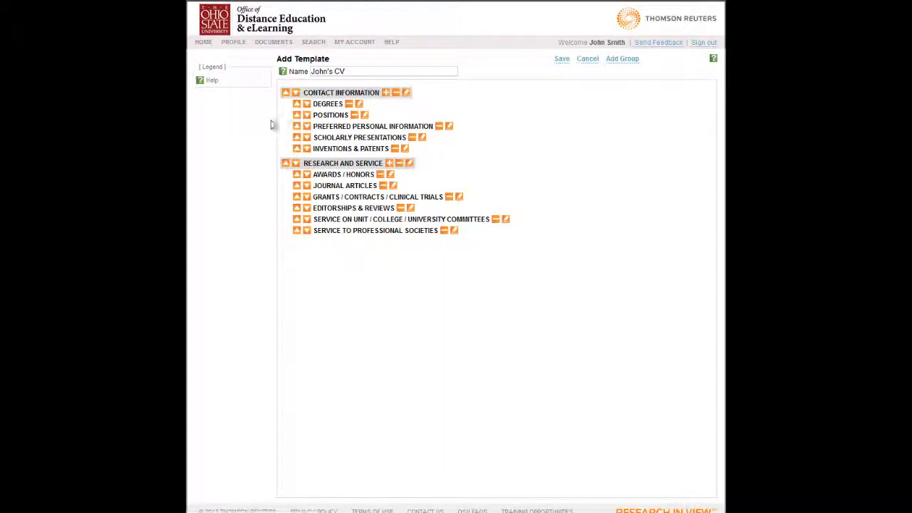
- Move Preferred Personal Information and Positions above Degrees
left_click(297, 116)
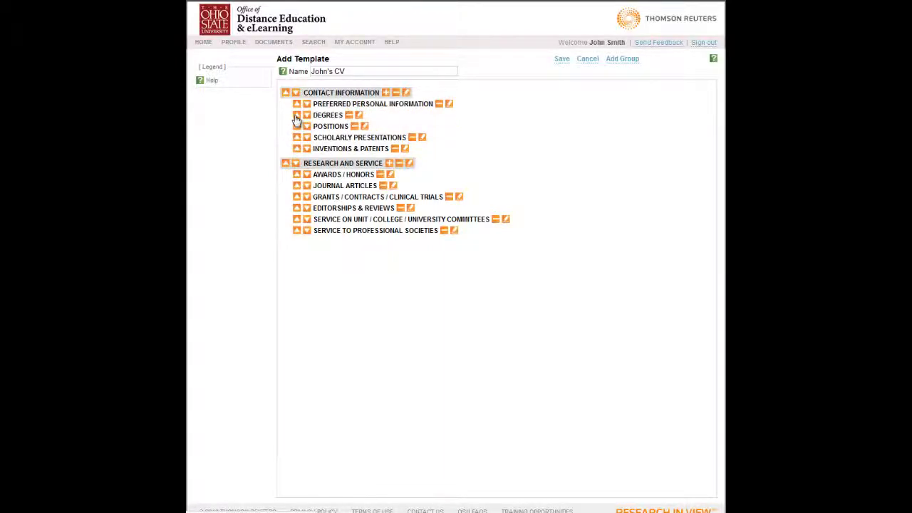
left_click(296, 126)
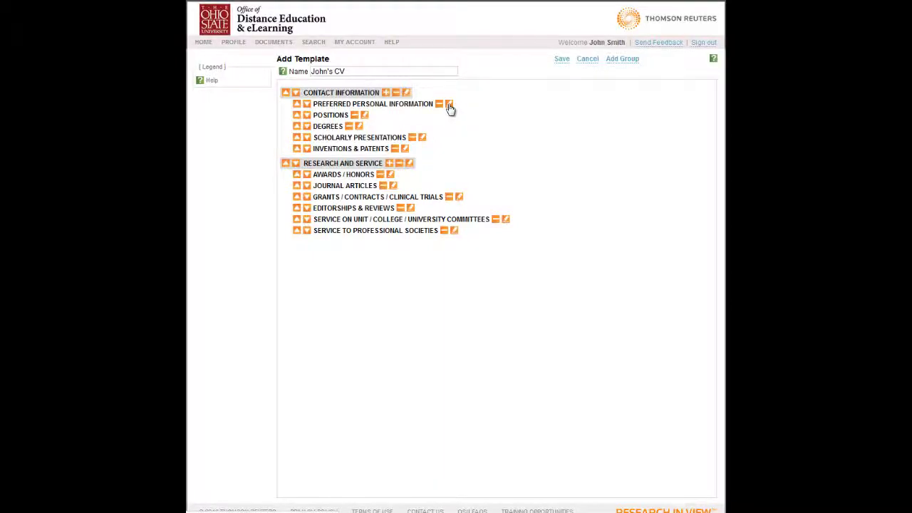
left_click(449, 104)
- Retitle the section 'How you can get in touch with me' with prologue and epilogue text
triple_click(450, 146)
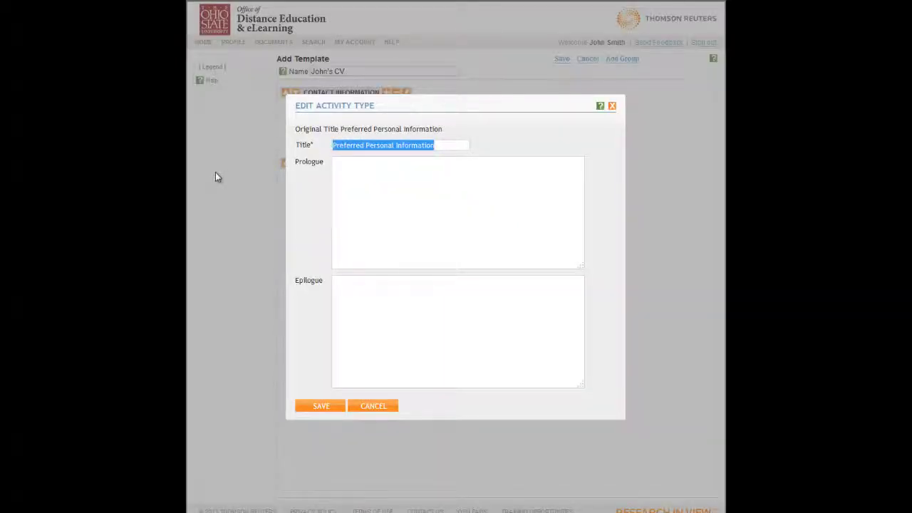
type("How yo ucan")
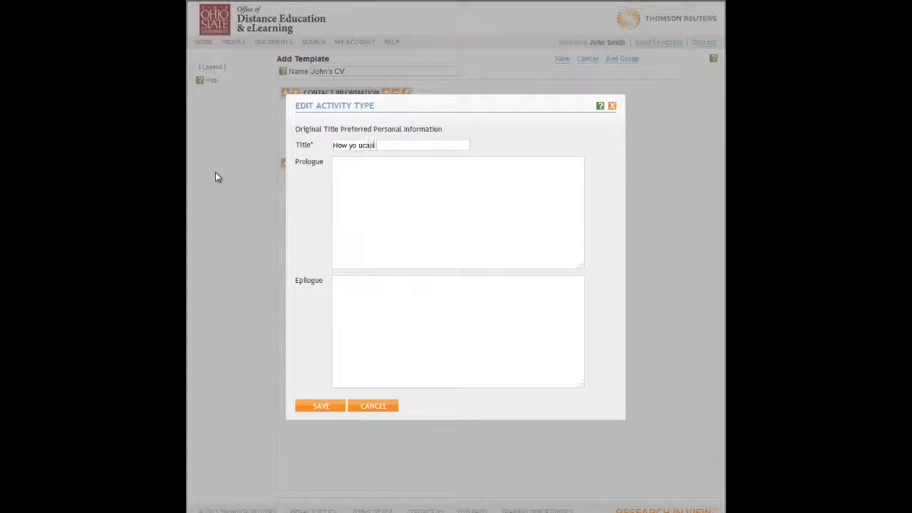
key("BackSpace")
key("BackSpace")
key("BackSpace")
key("BackSpace")
type("u can get in")
type(" touch with me")
type("Prol")
type("ogue")
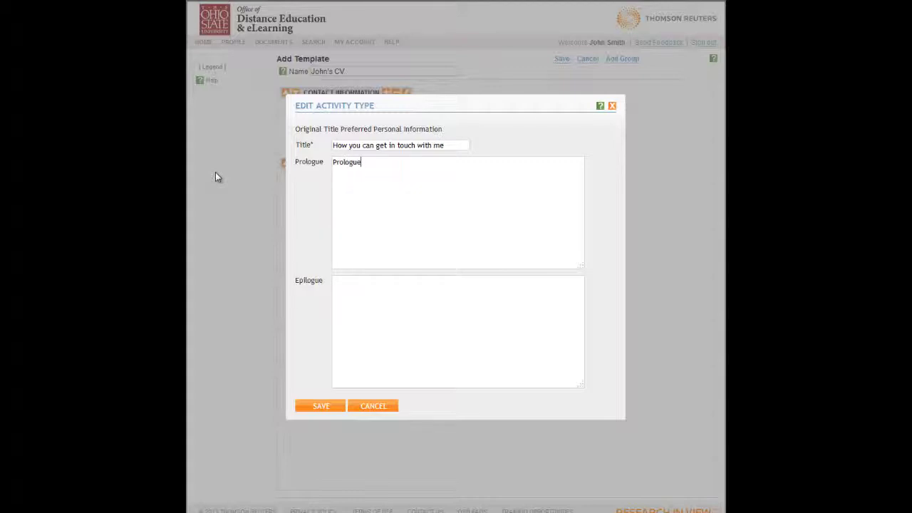
type(" to Information")
key("Tab")
type("Epilogue to information")
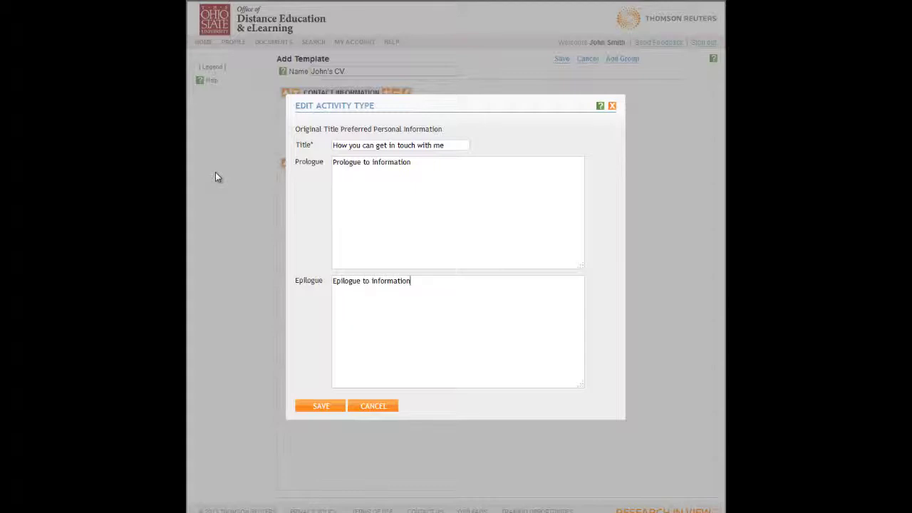
left_click(321, 406)
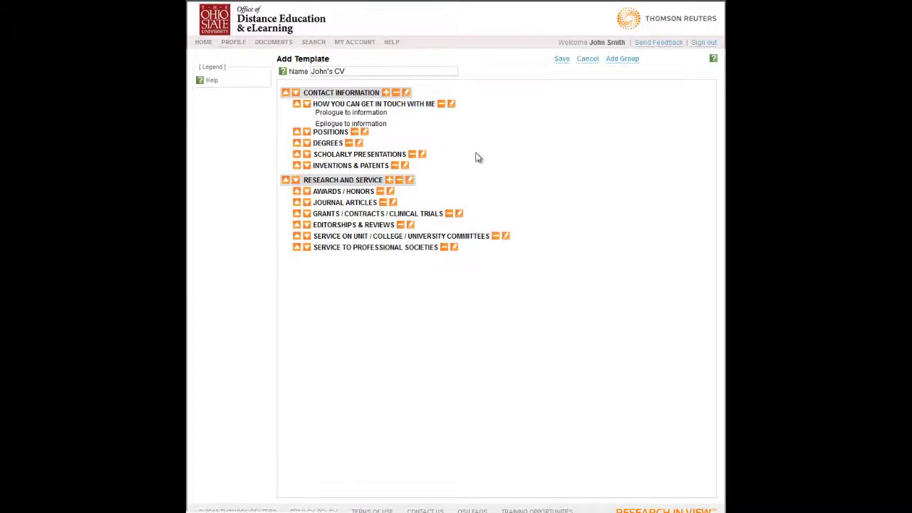
- Save the CV template and open its Document Preview
left_click(561, 62)
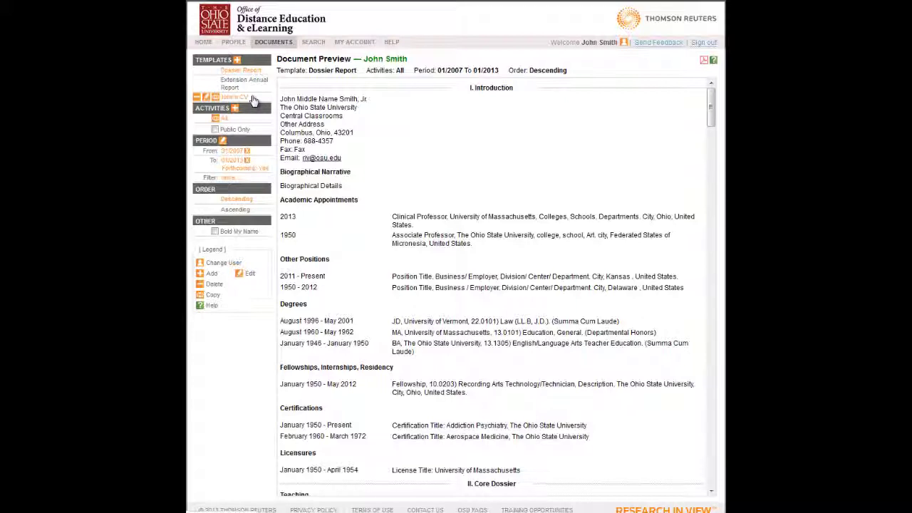
left_click(237, 96)
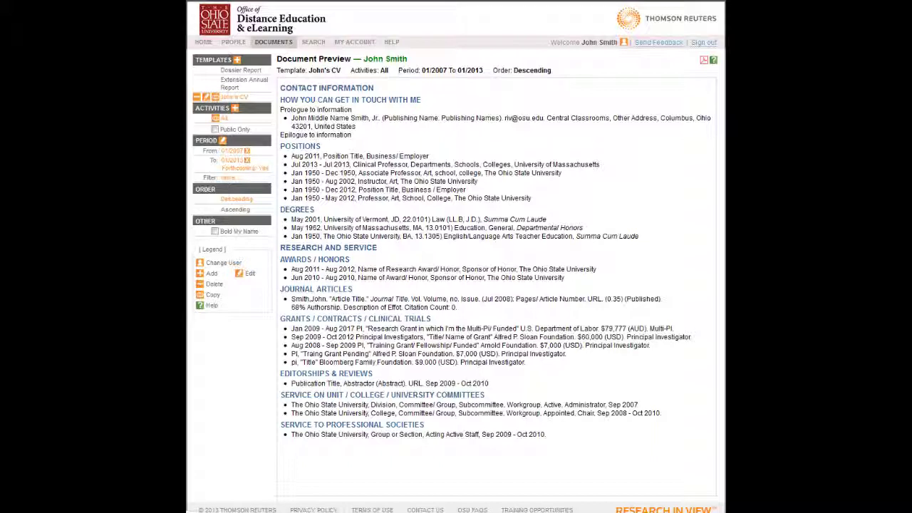
- Delete the CV template and confirm the permanent deletion
left_click(197, 98)
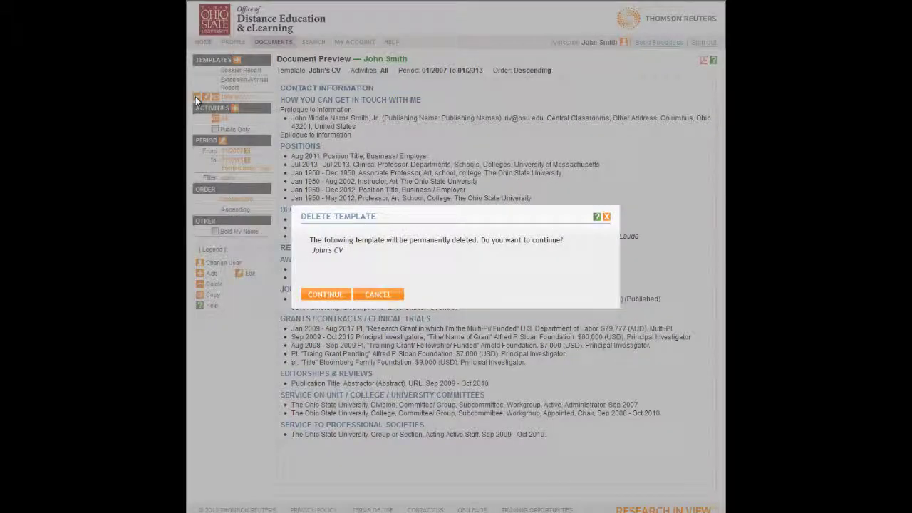
left_click(321, 296)
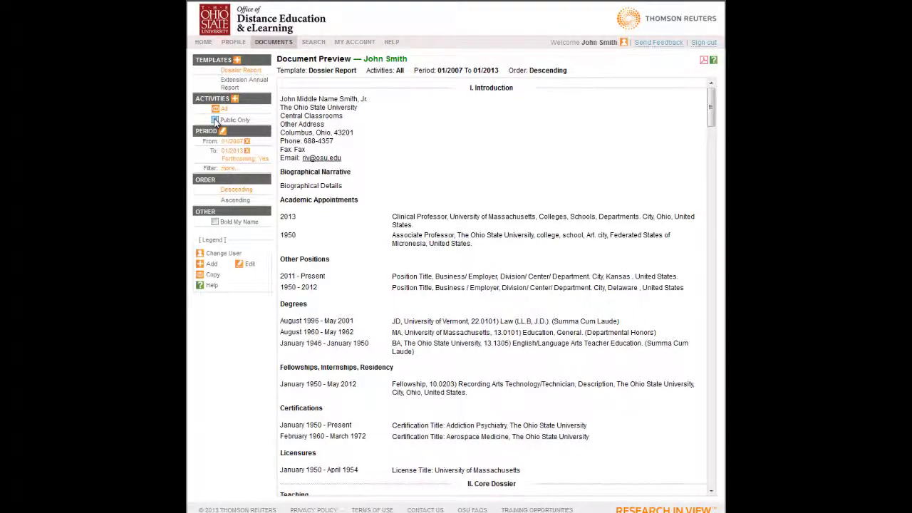
left_click(216, 121)
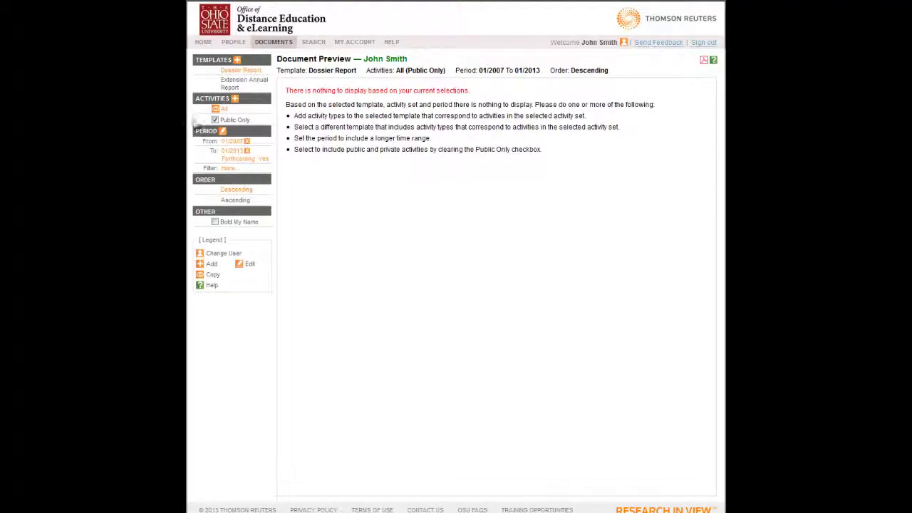
left_click(215, 121)
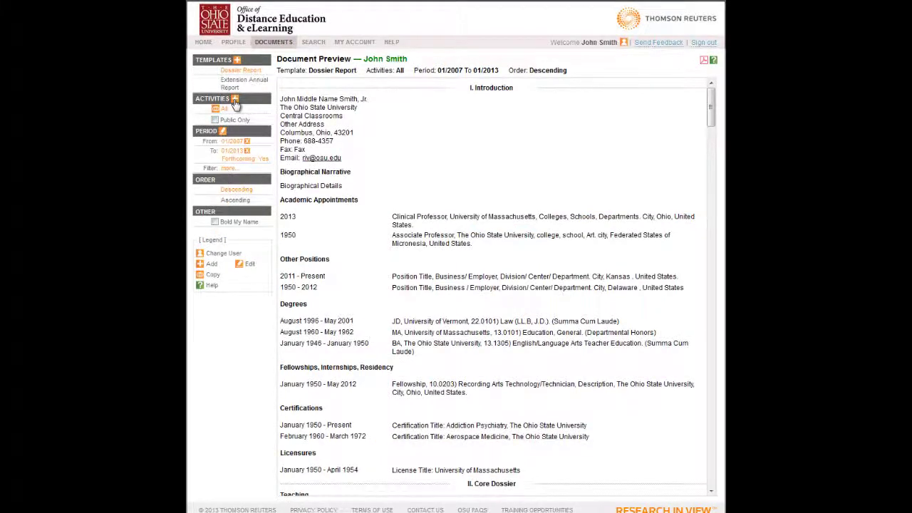
- Create a new activity set named 'Activity Set'
left_click(234, 101)
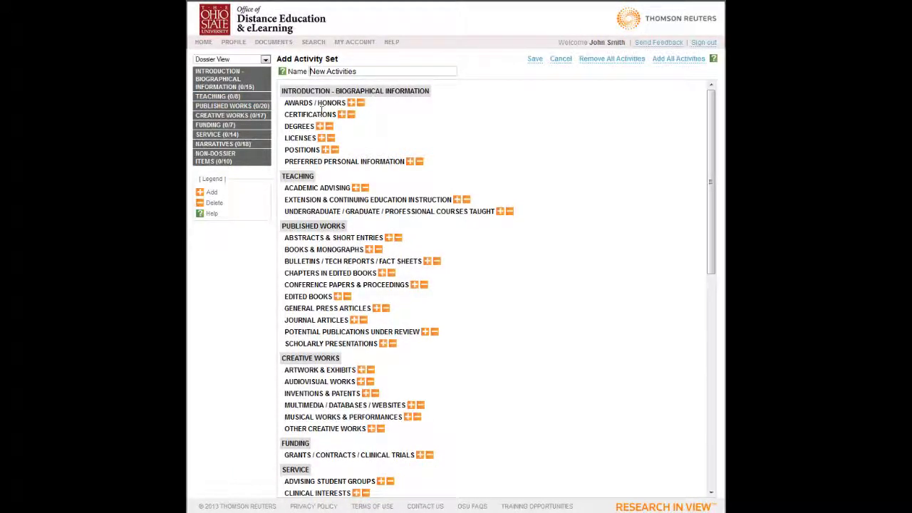
left_click_drag(366, 72, 309, 71)
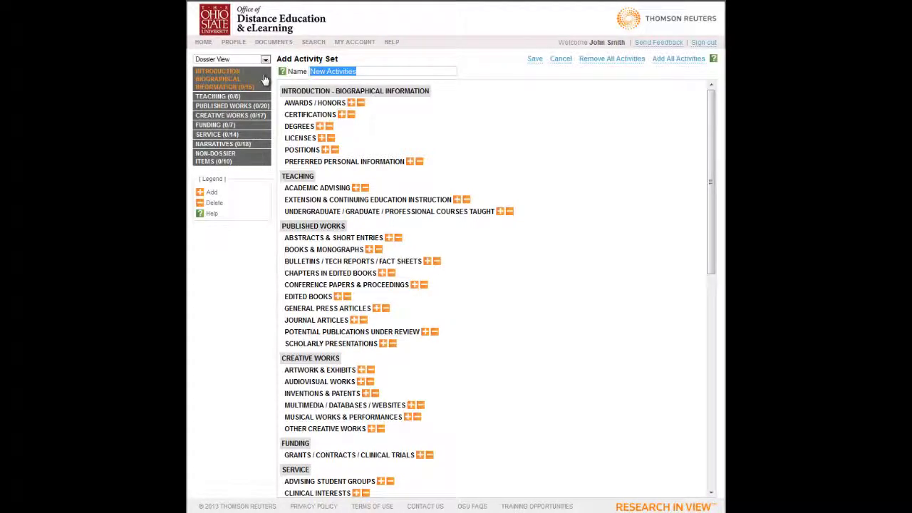
type("Activity S")
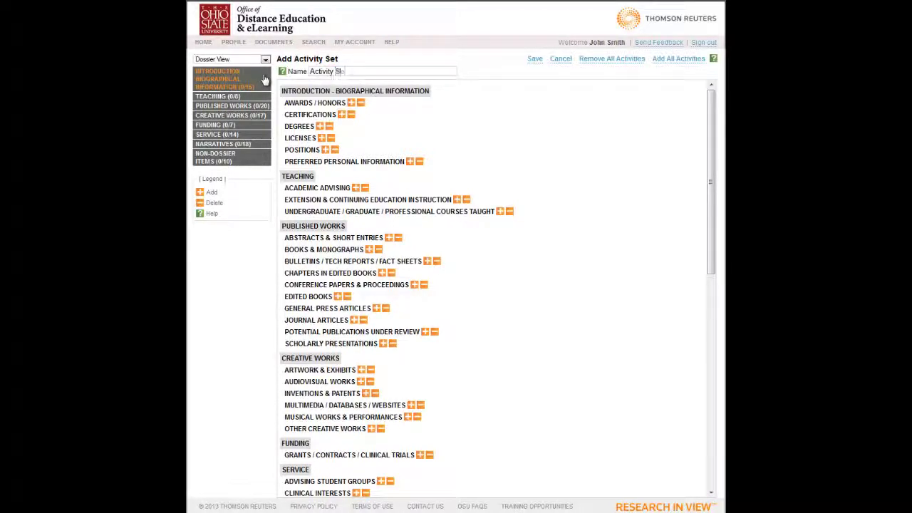
type("et")
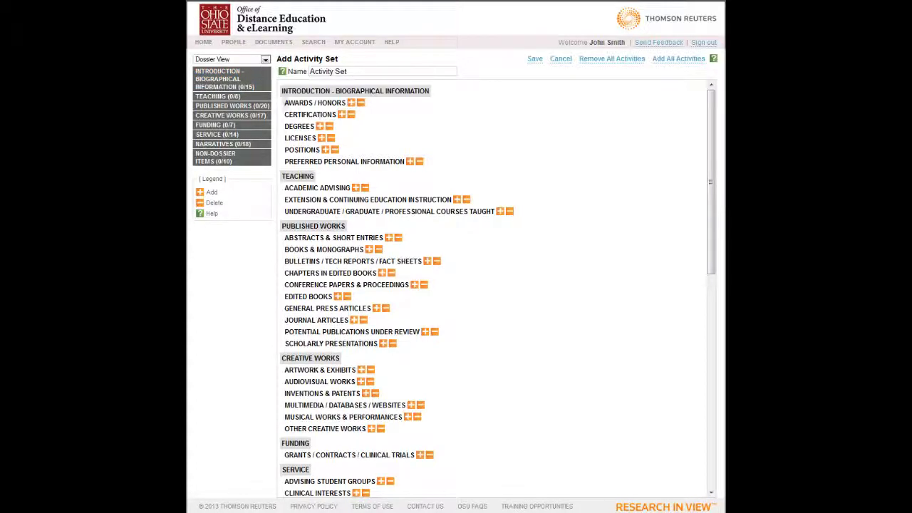
- Add the Jun 2010 award, Jan 1950 and Jul 2013 positions and the HUMAN FACTORS article, then save
left_click(352, 103)
left_click(318, 197)
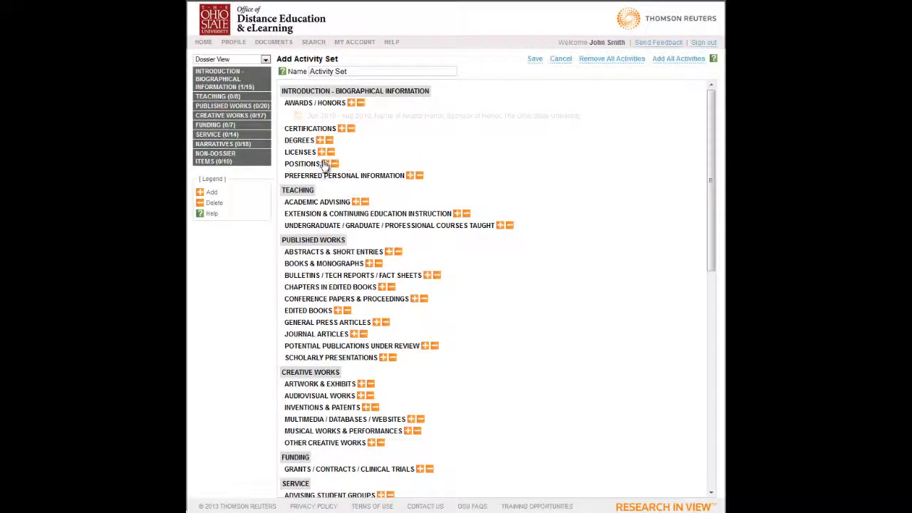
left_click(326, 176)
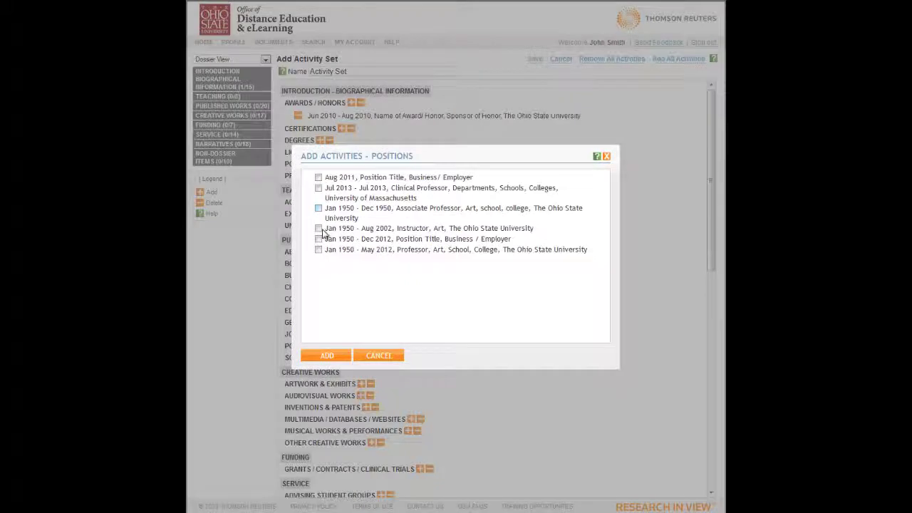
left_click(319, 209)
left_click(319, 188)
left_click(325, 356)
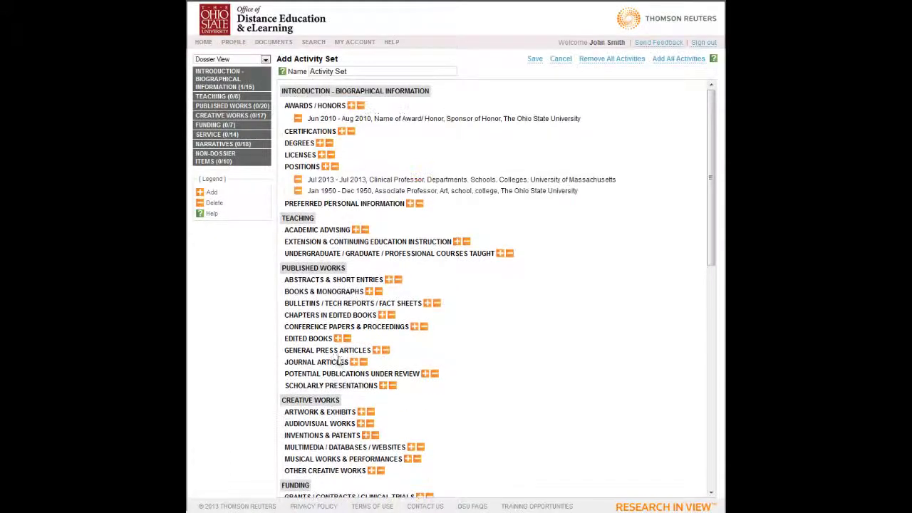
left_click(355, 362)
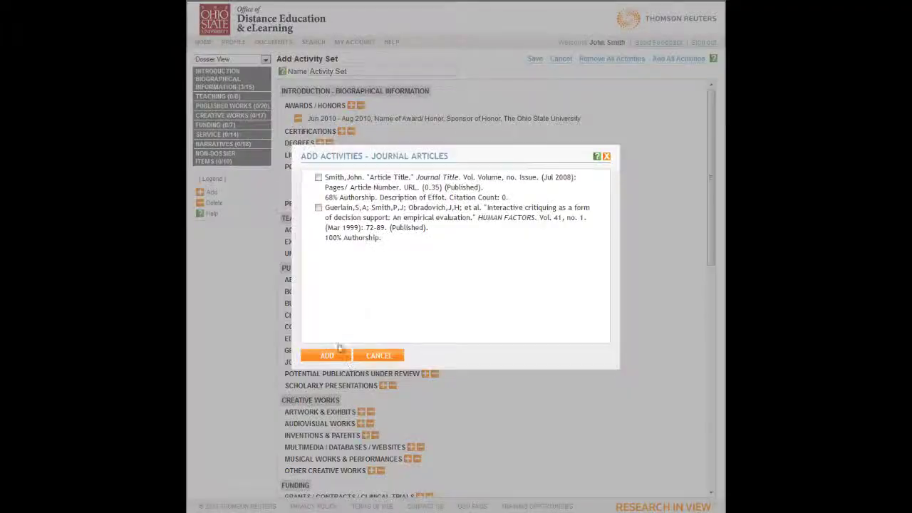
left_click(319, 208)
left_click(327, 355)
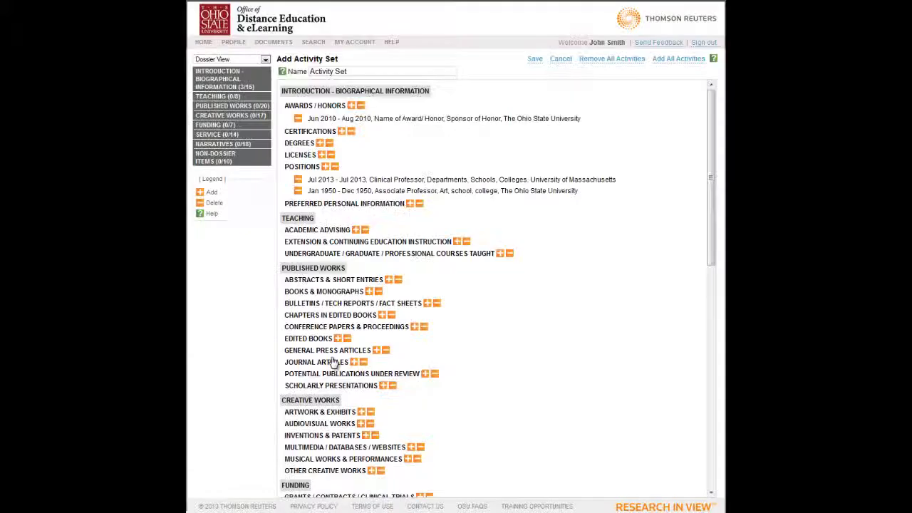
left_click(534, 59)
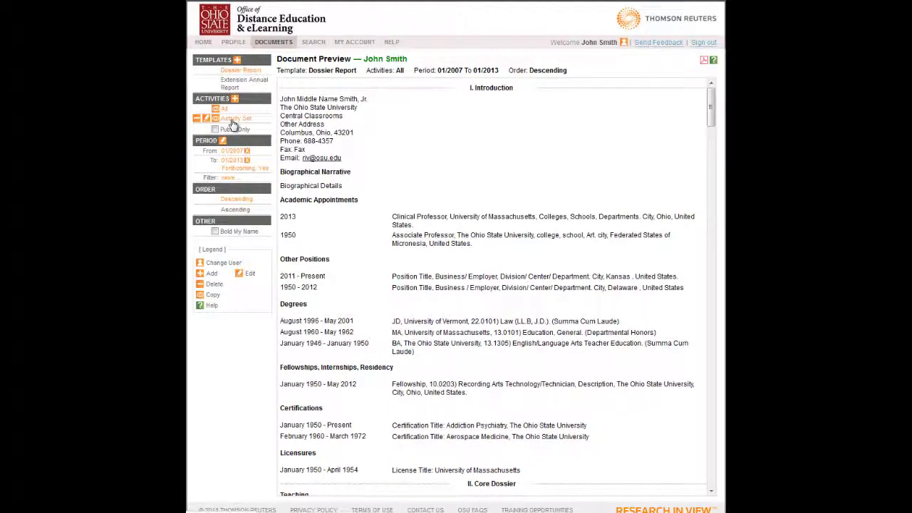
- Preview the dossier using only Activity Set, then switch it back to All activities
left_click(233, 120)
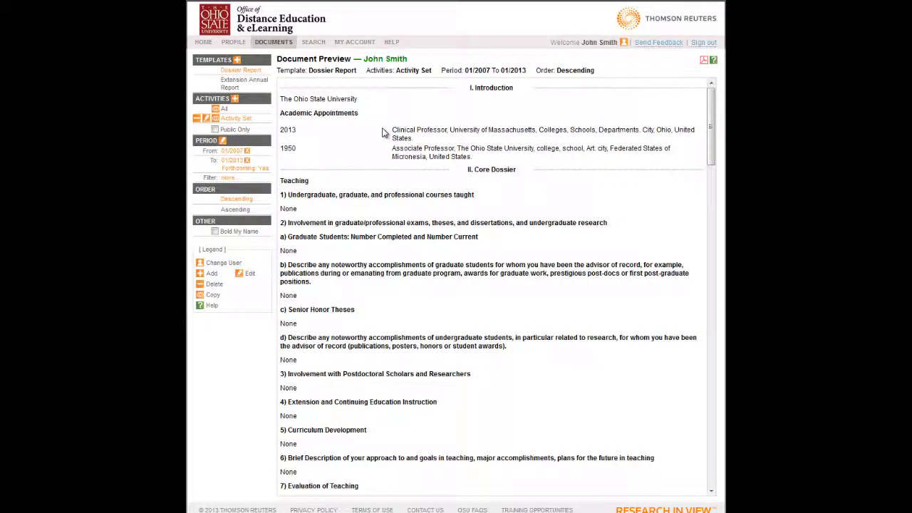
scroll(382, 127, "down", 1)
scroll(384, 171, "down", 5)
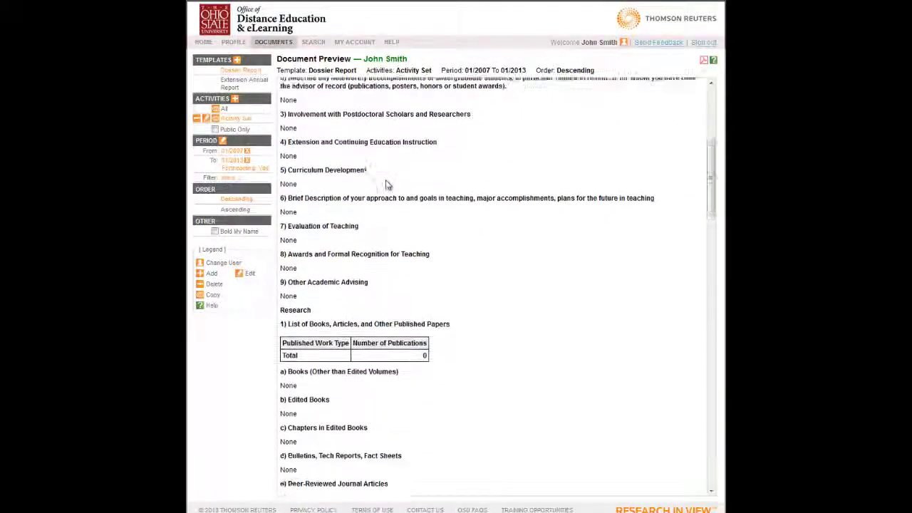
scroll(387, 185, "down", 4)
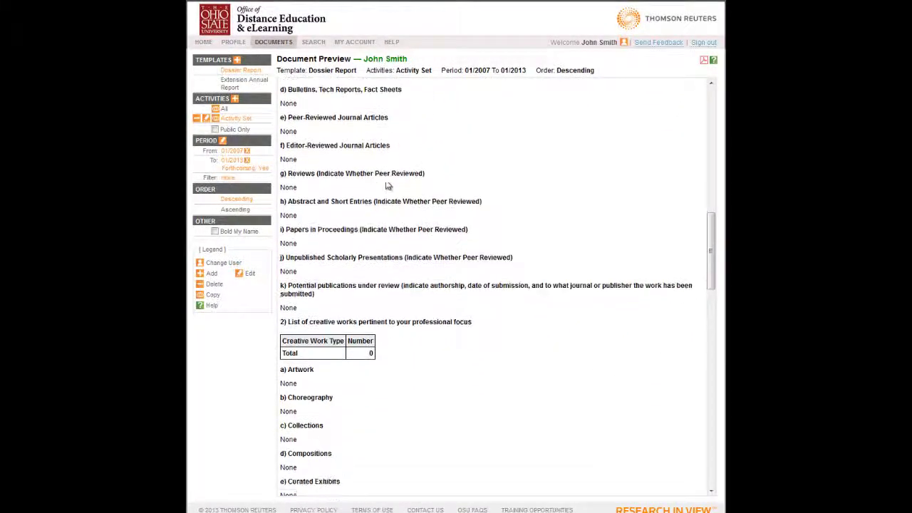
scroll(387, 185, "down", 4)
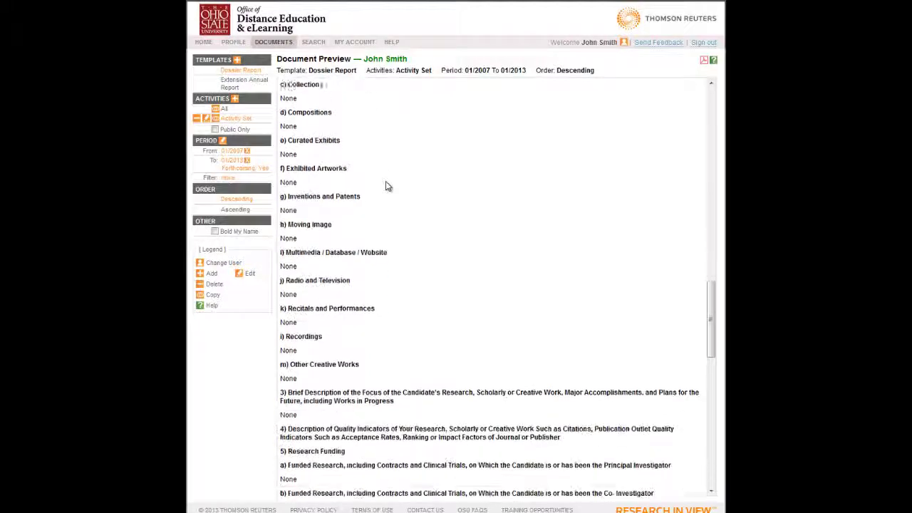
scroll(387, 185, "up", 14)
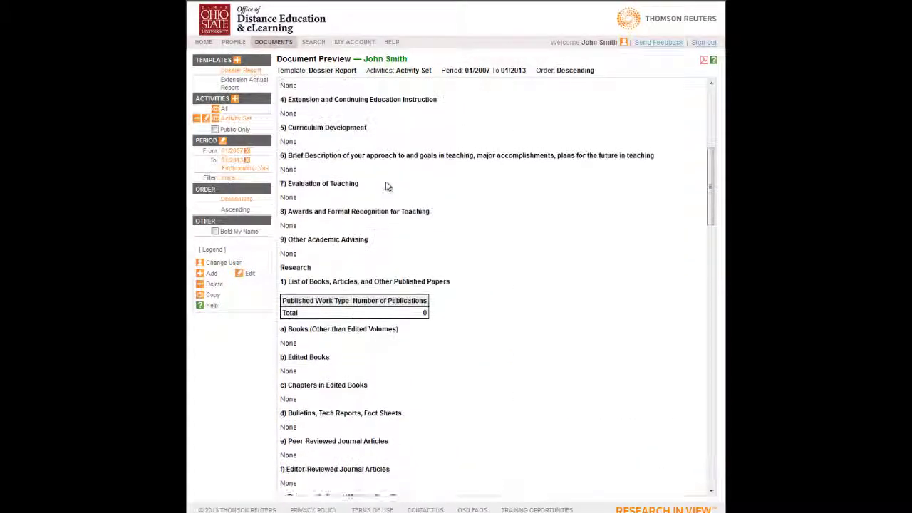
scroll(387, 186, "up", 2)
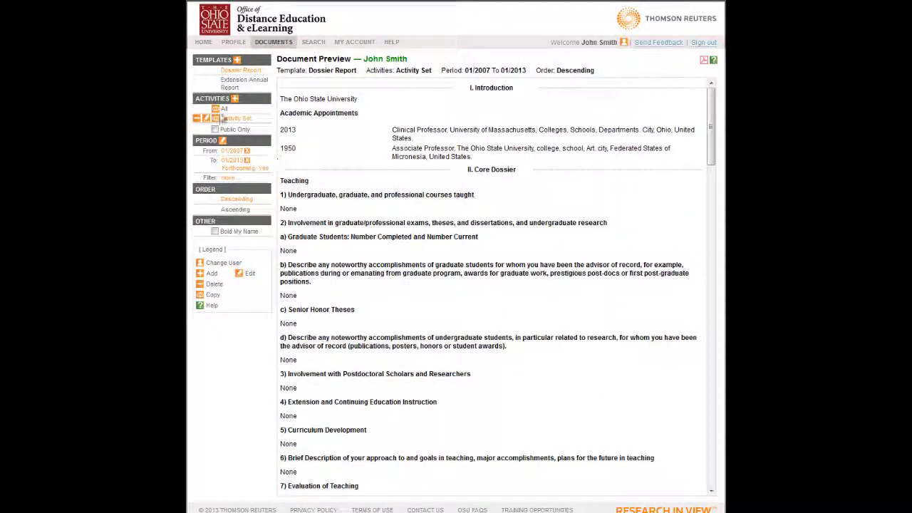
left_click(225, 111)
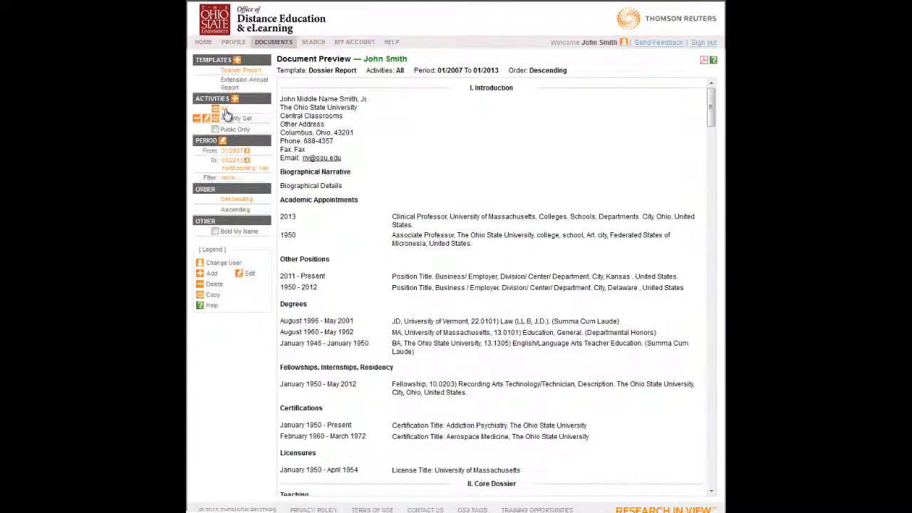
left_click(358, 43)
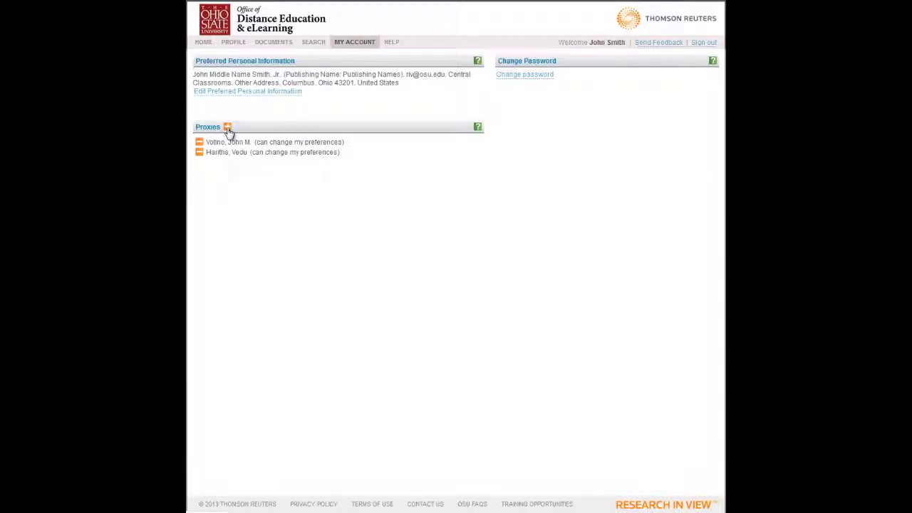
- Add a colleague, found by name, as a proxy allowed to change my preferences
left_click(228, 129)
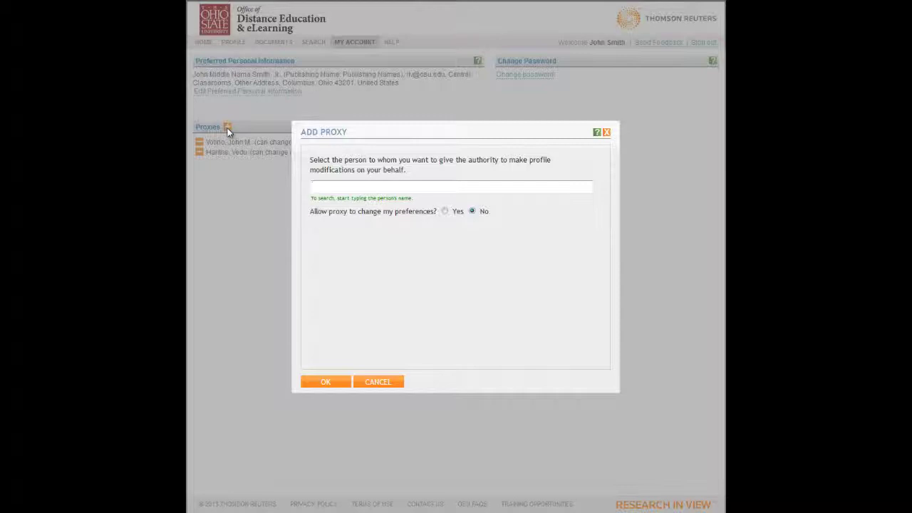
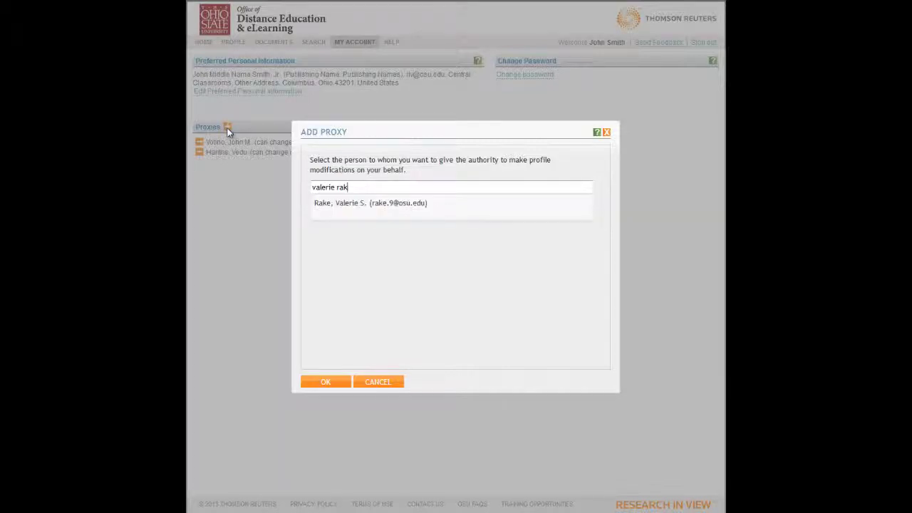
left_click(354, 209)
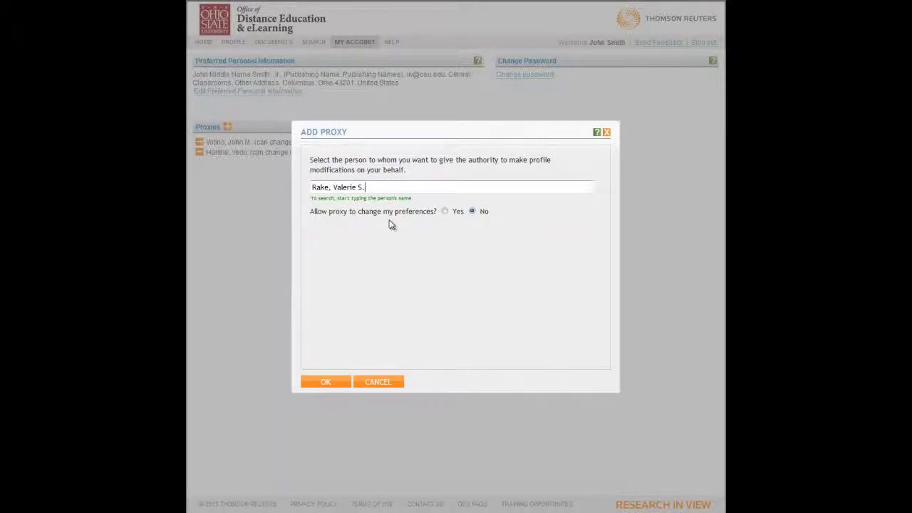
left_click(445, 212)
left_click(327, 384)
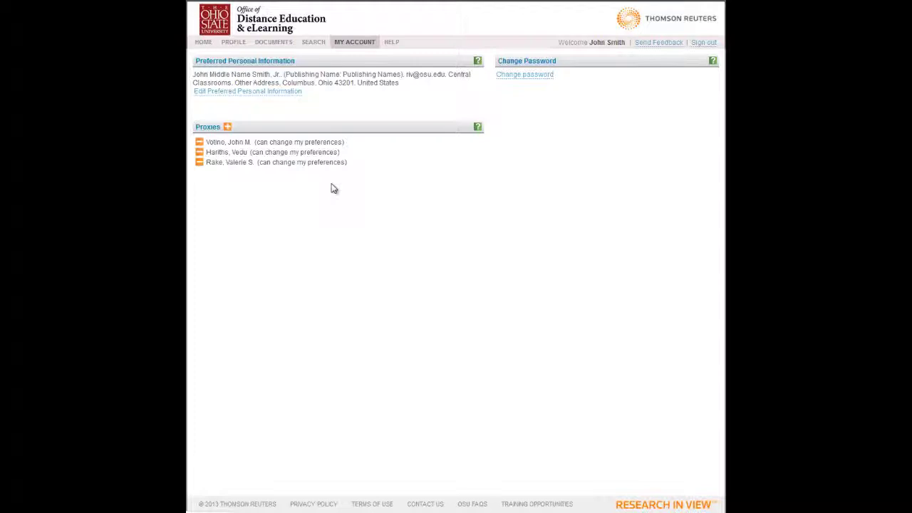
- Remove the newly added proxy and confirm with REMOVE
left_click(200, 165)
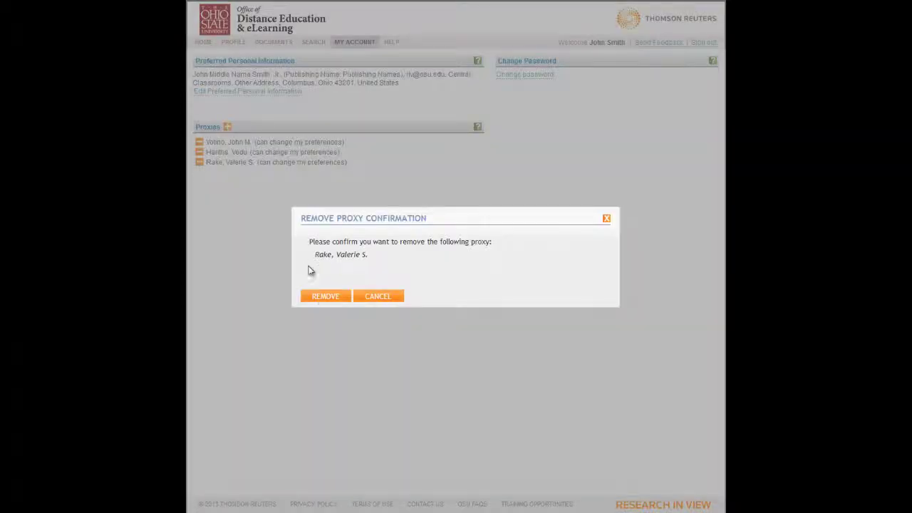
left_click(321, 294)
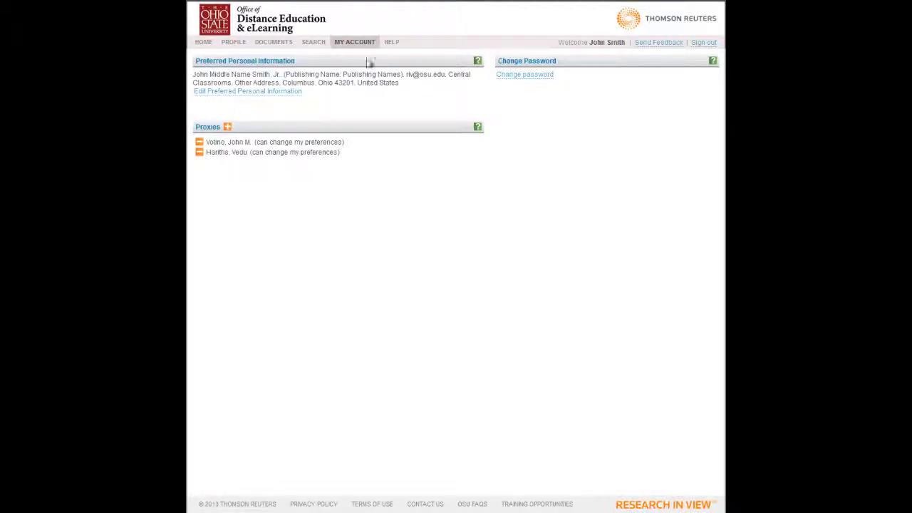
left_click(313, 45)
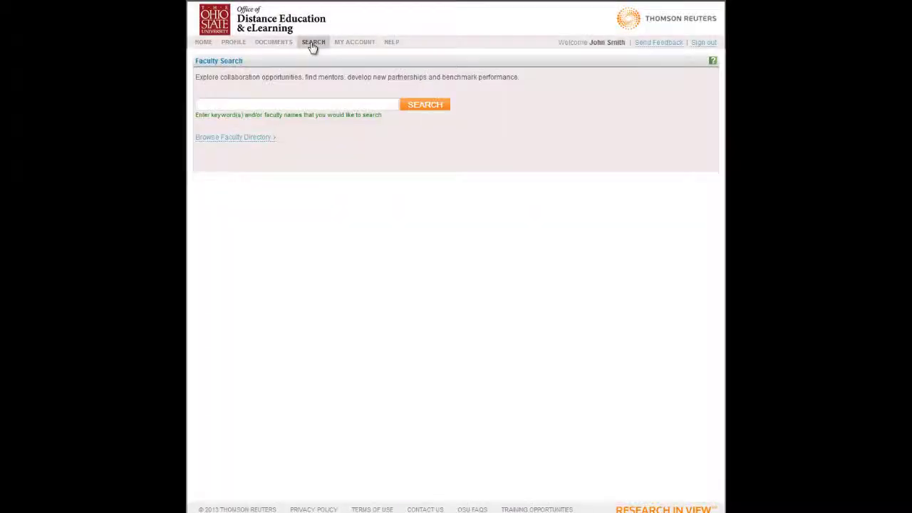
- Run a faculty keyword search for 'sheep'
left_click(295, 103)
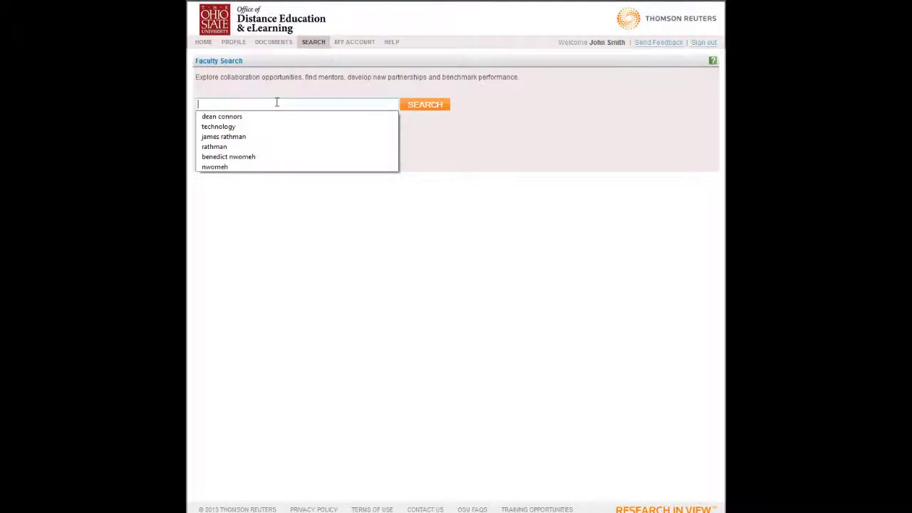
left_click(238, 232)
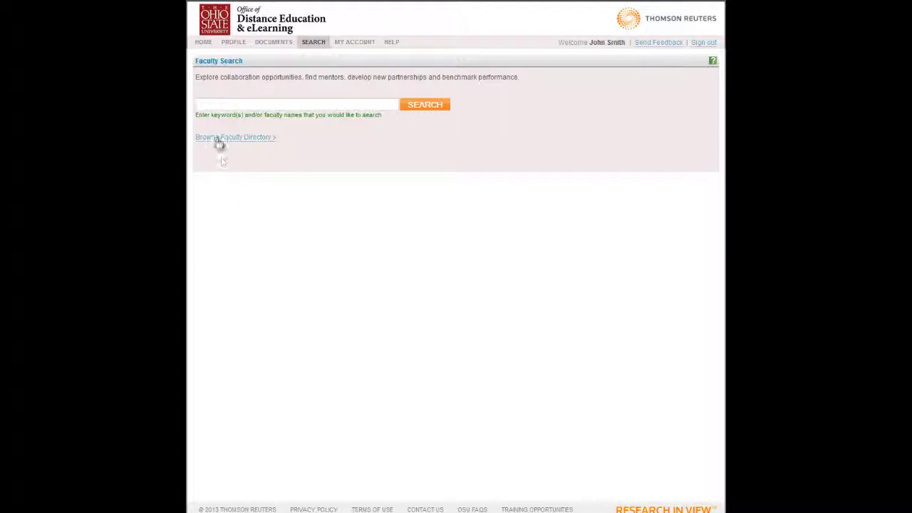
left_click(208, 104)
type("sheep")
left_click(427, 107)
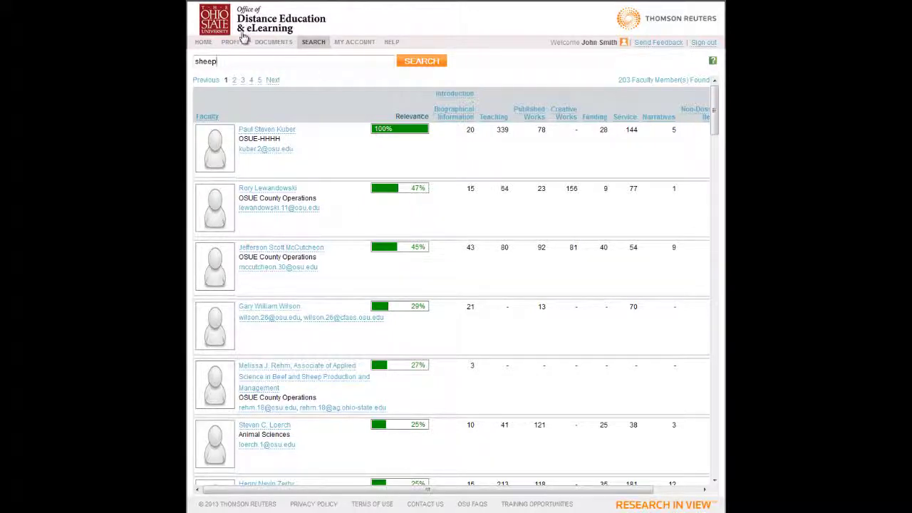
left_click(203, 43)
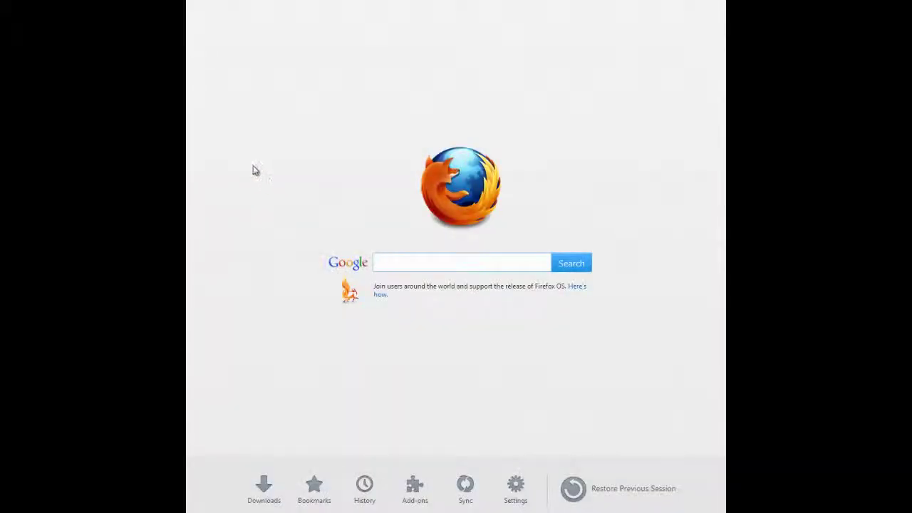
- Load the suggested Research in View address by entering 'osu' in the address bar
type("osu")
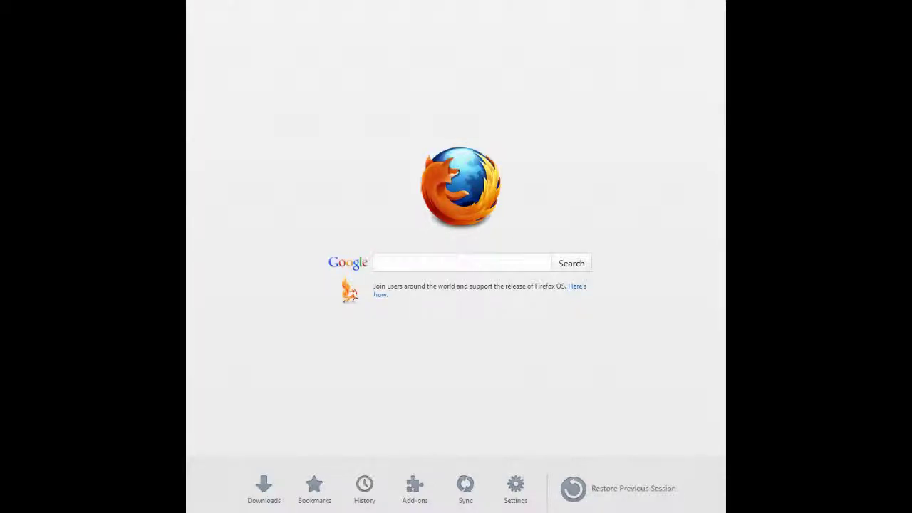
key("Return")
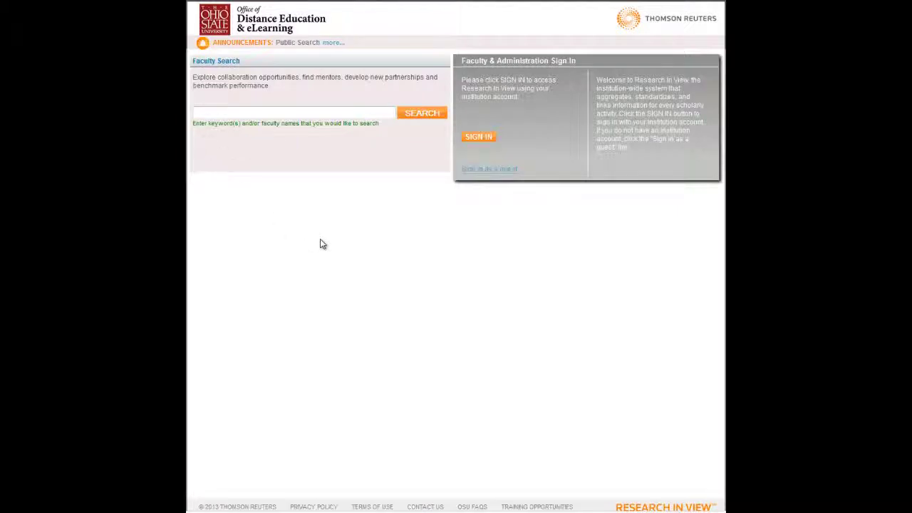
- Sign in through the Ohio State web login with the university username and account password
left_click(478, 138)
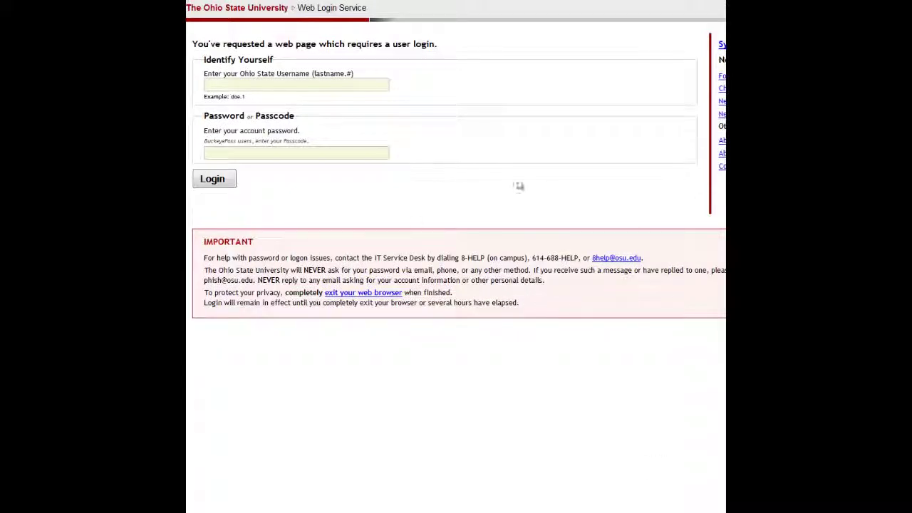
left_click(302, 83)
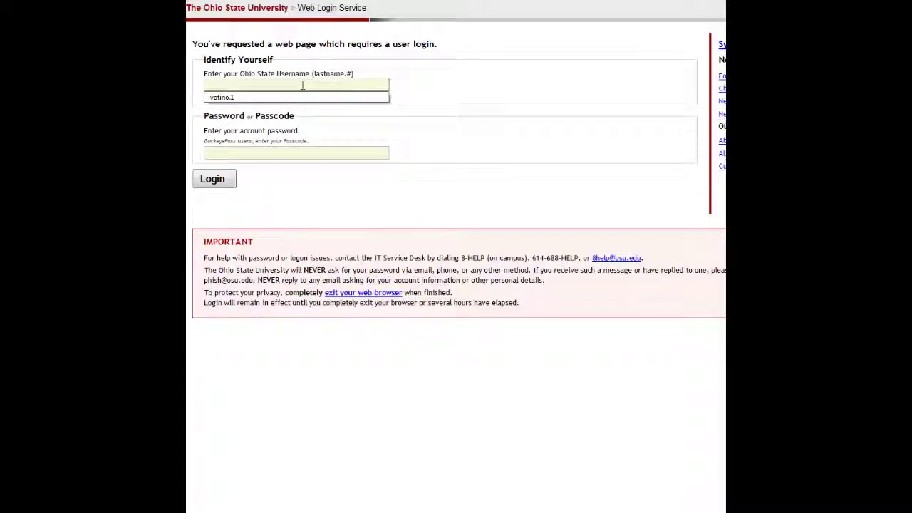
key("Tab")
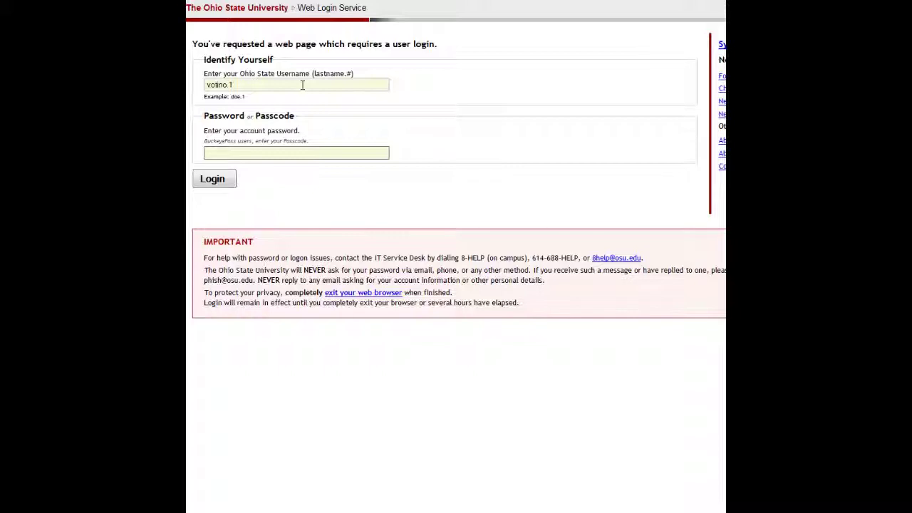
type("********")
key("Return")
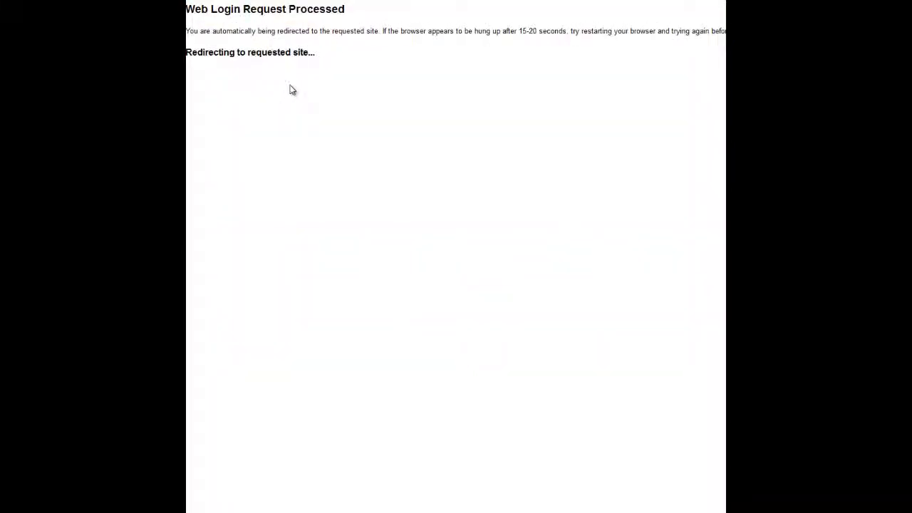